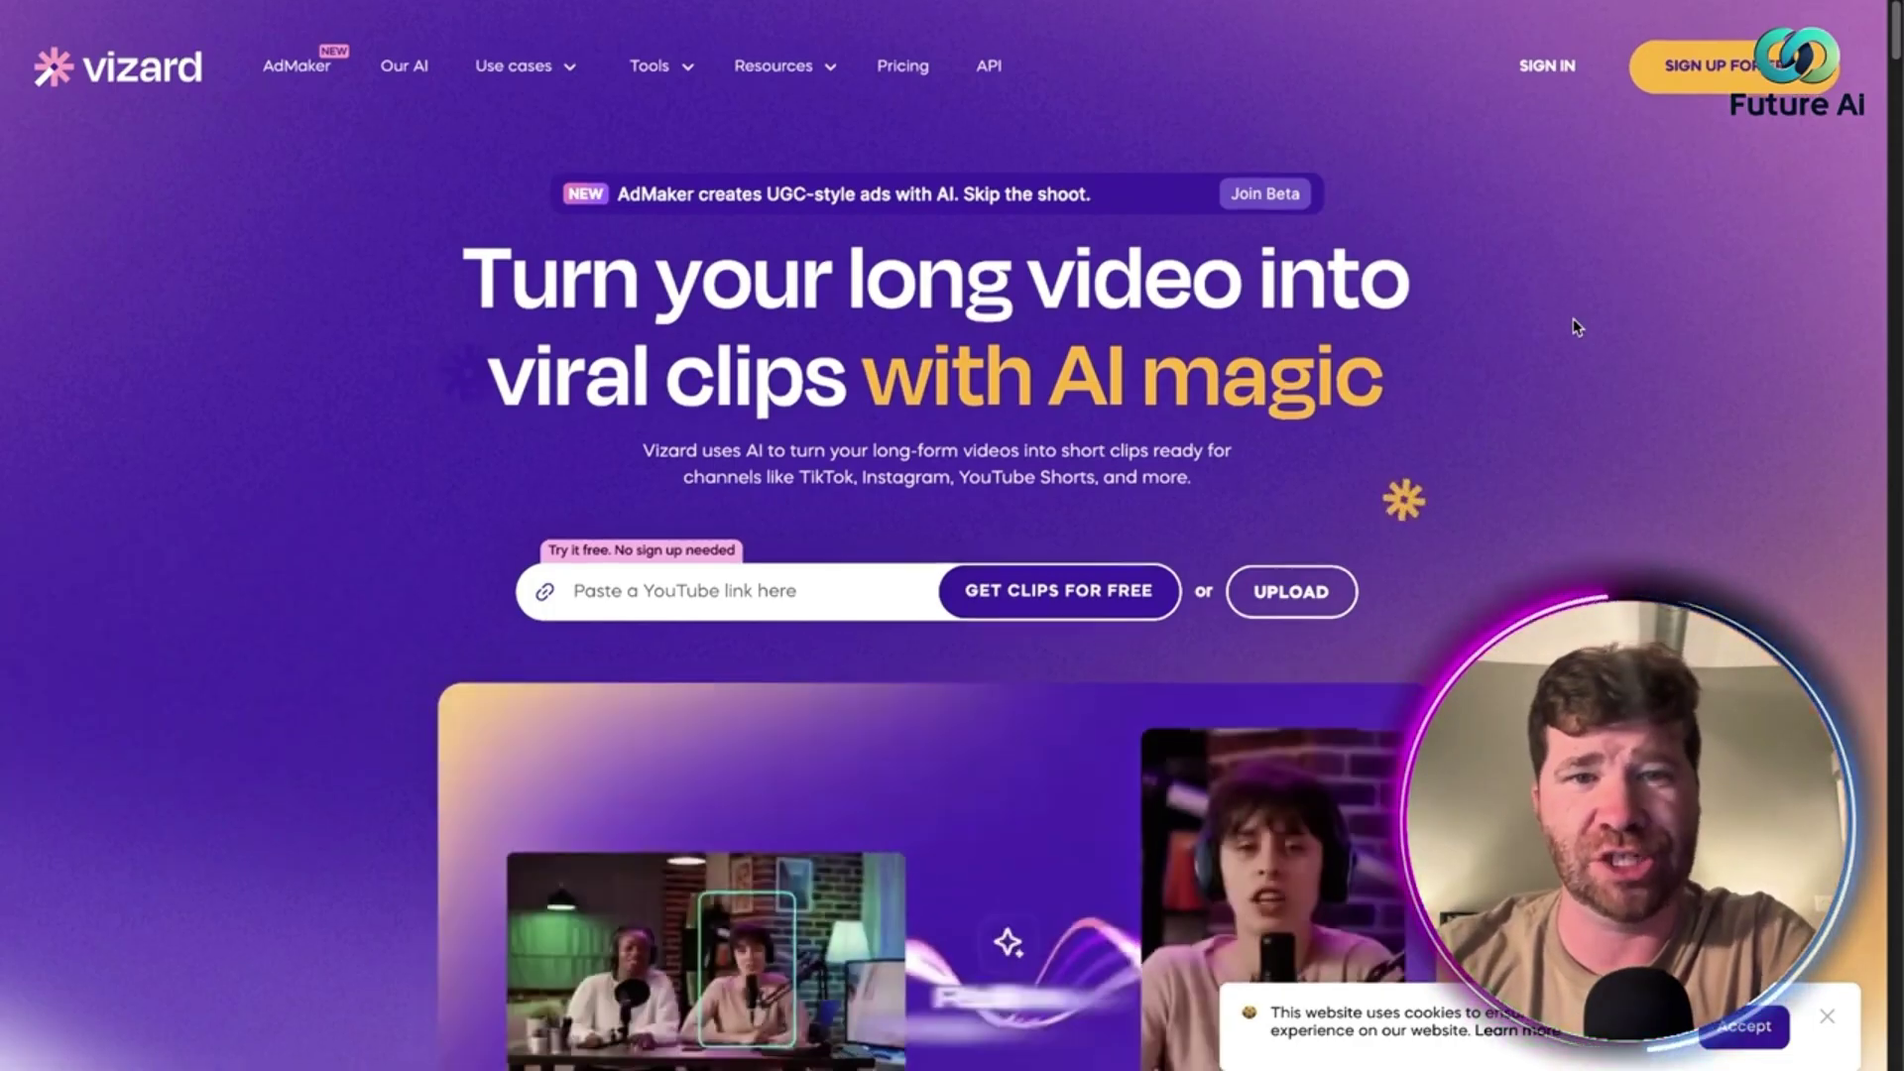
scroll(1659, 323, down, 2)
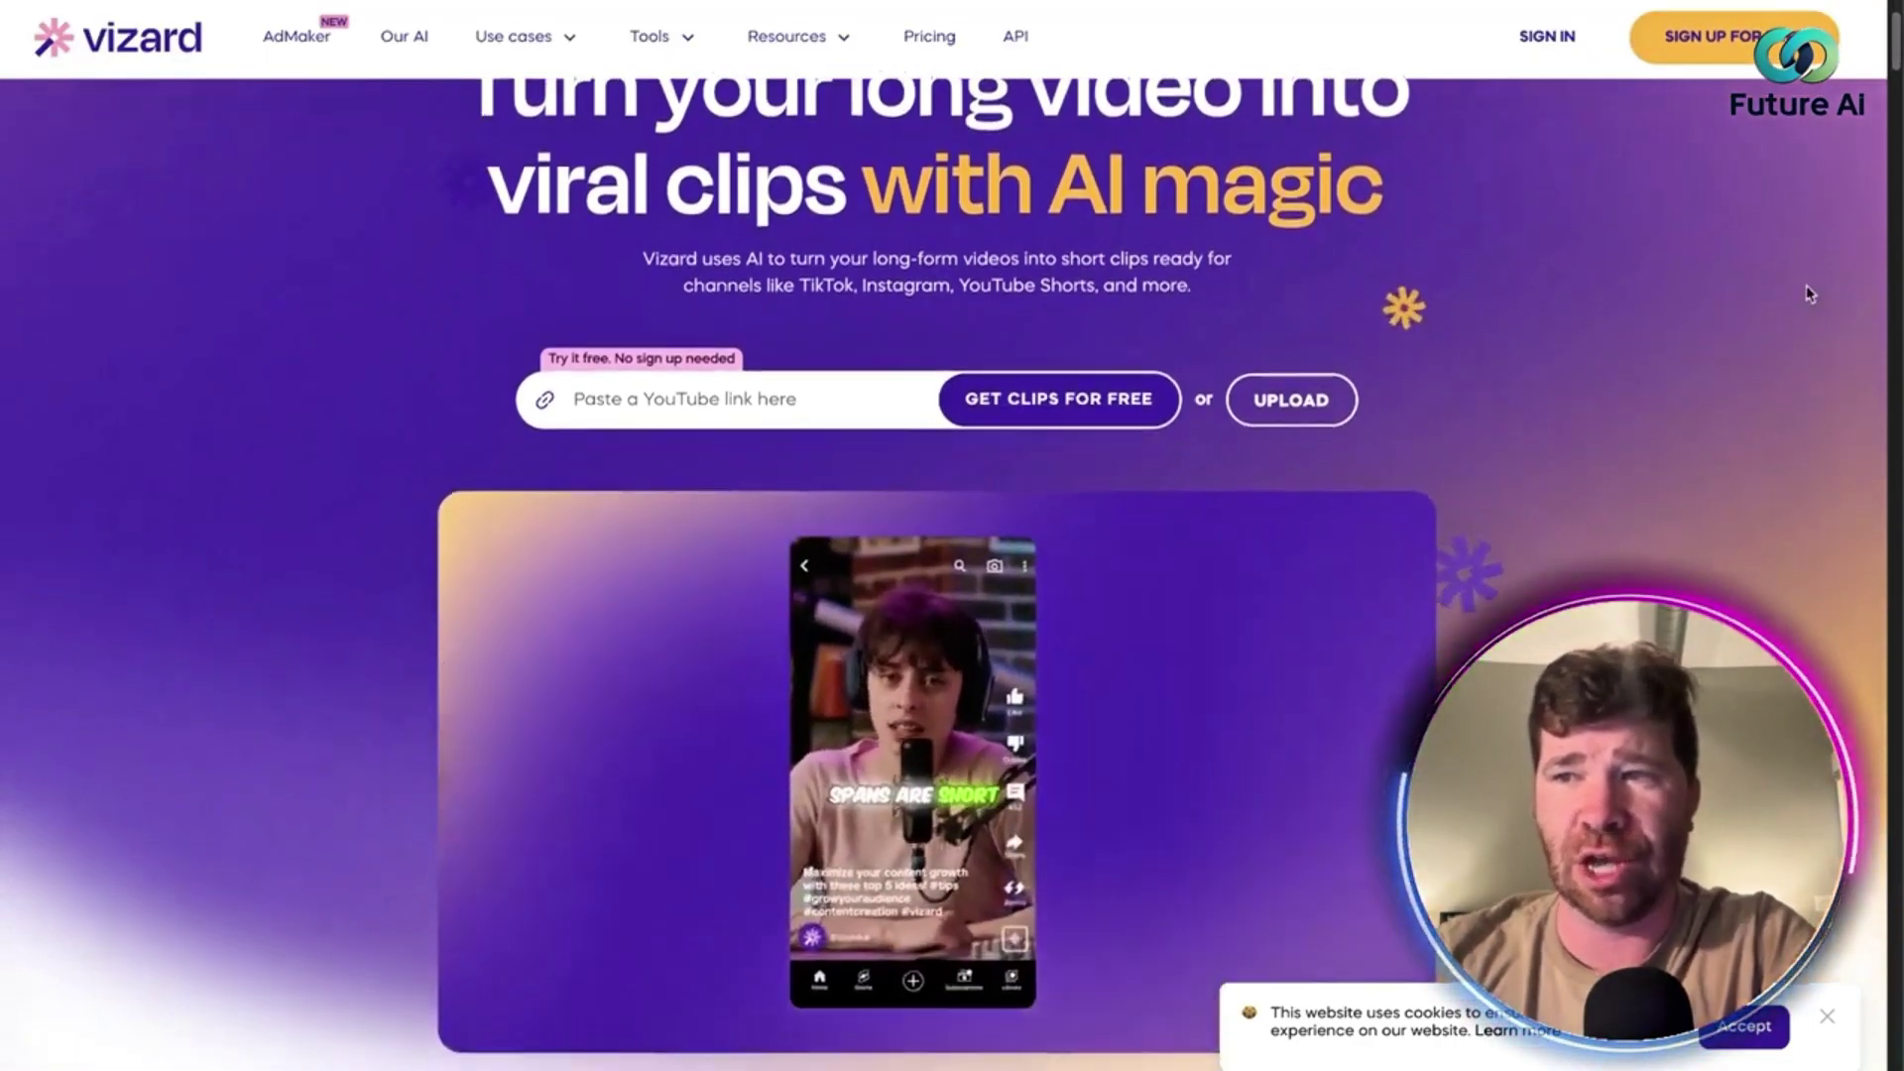
scroll(1734, 348, down, 2)
scroll(1806, 301, up, 1)
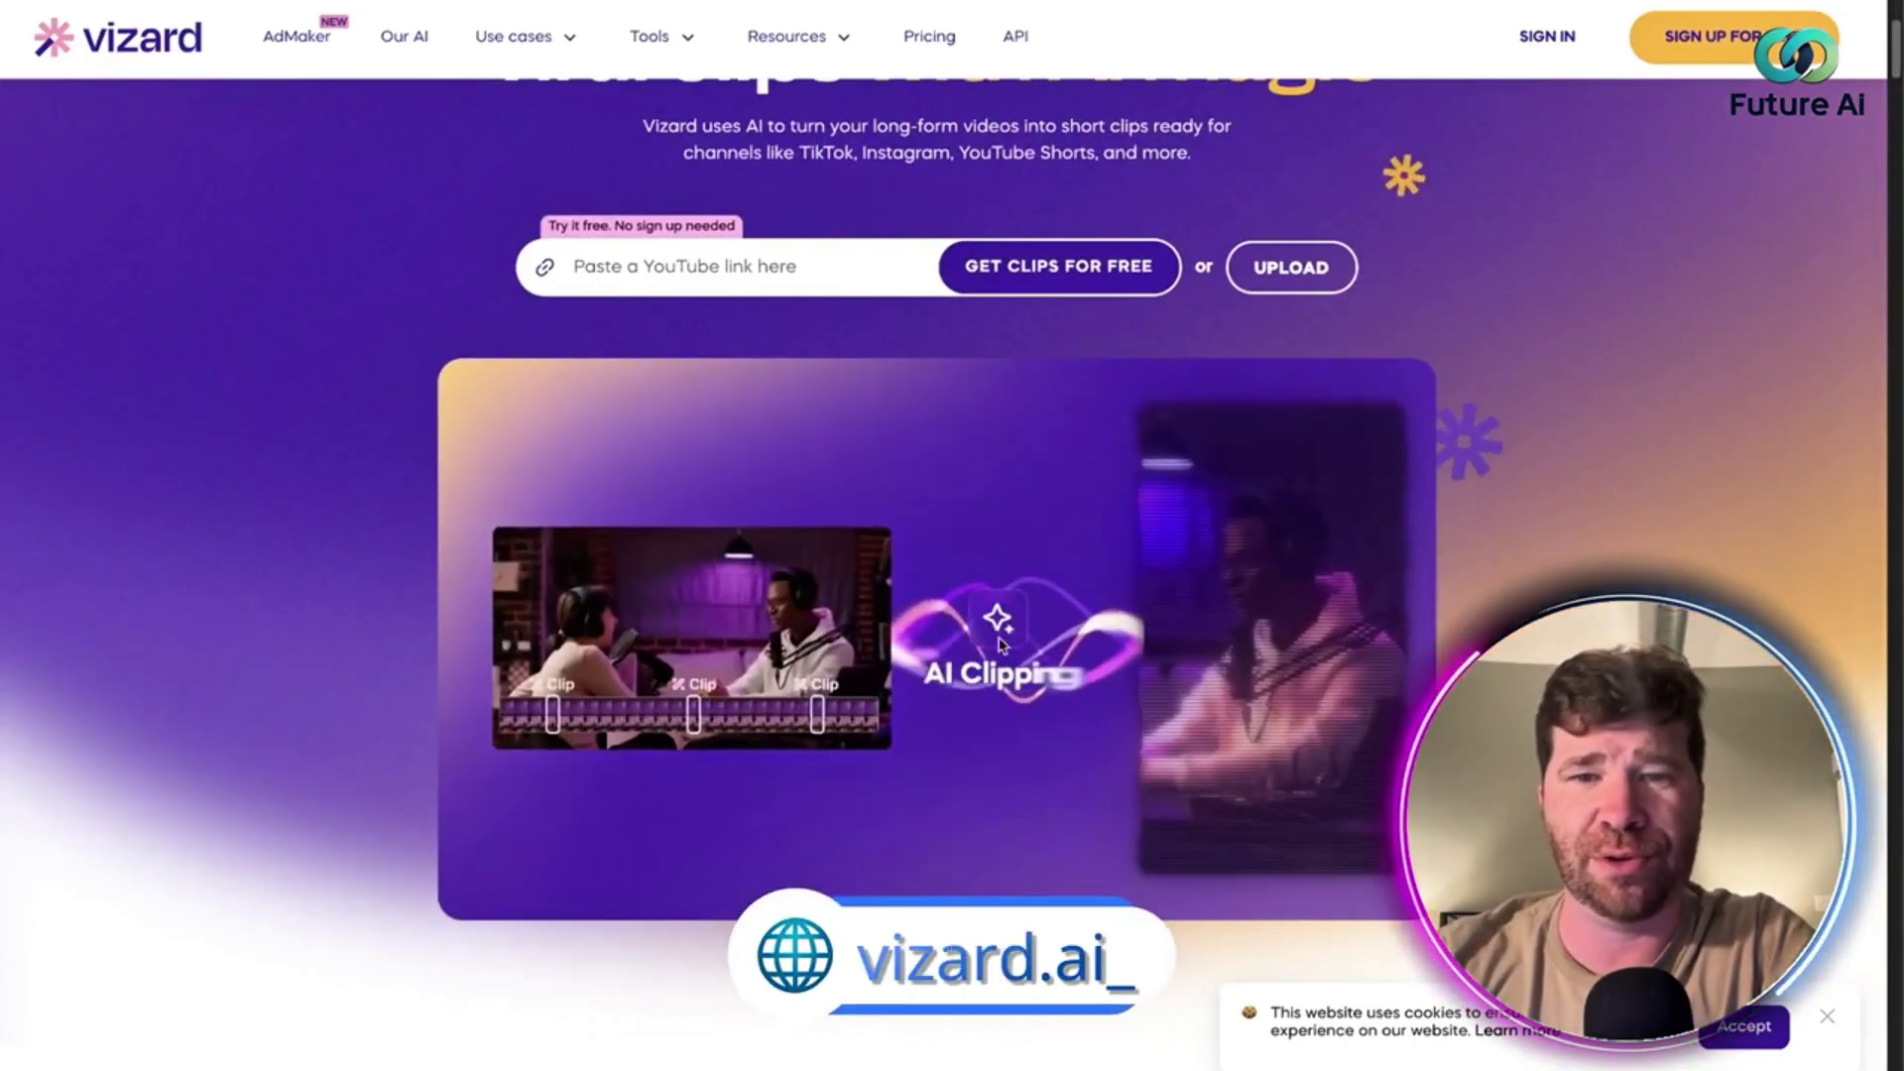
scroll(1709, 456, down, 1)
scroll(1739, 476, down, 2)
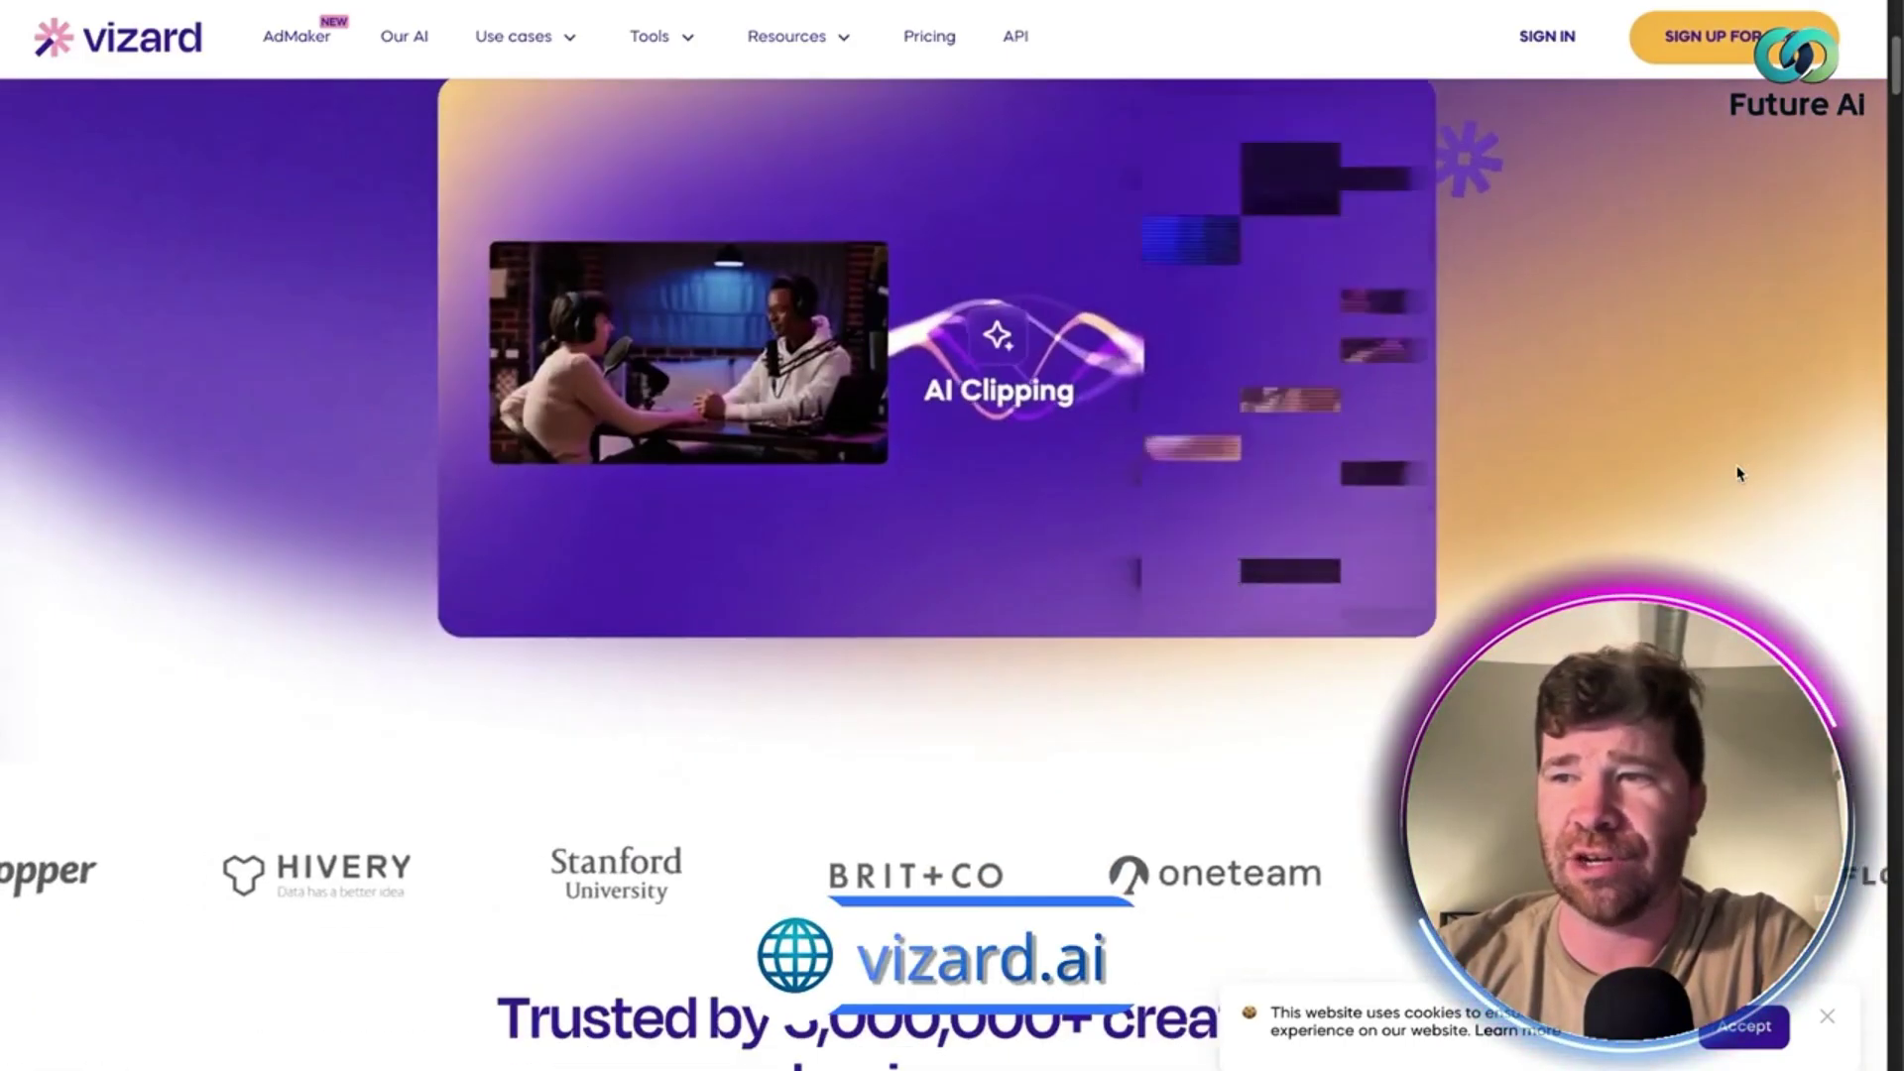
scroll(1741, 477, down, 1)
scroll(1745, 479, down, 2)
scroll(1746, 479, down, 2)
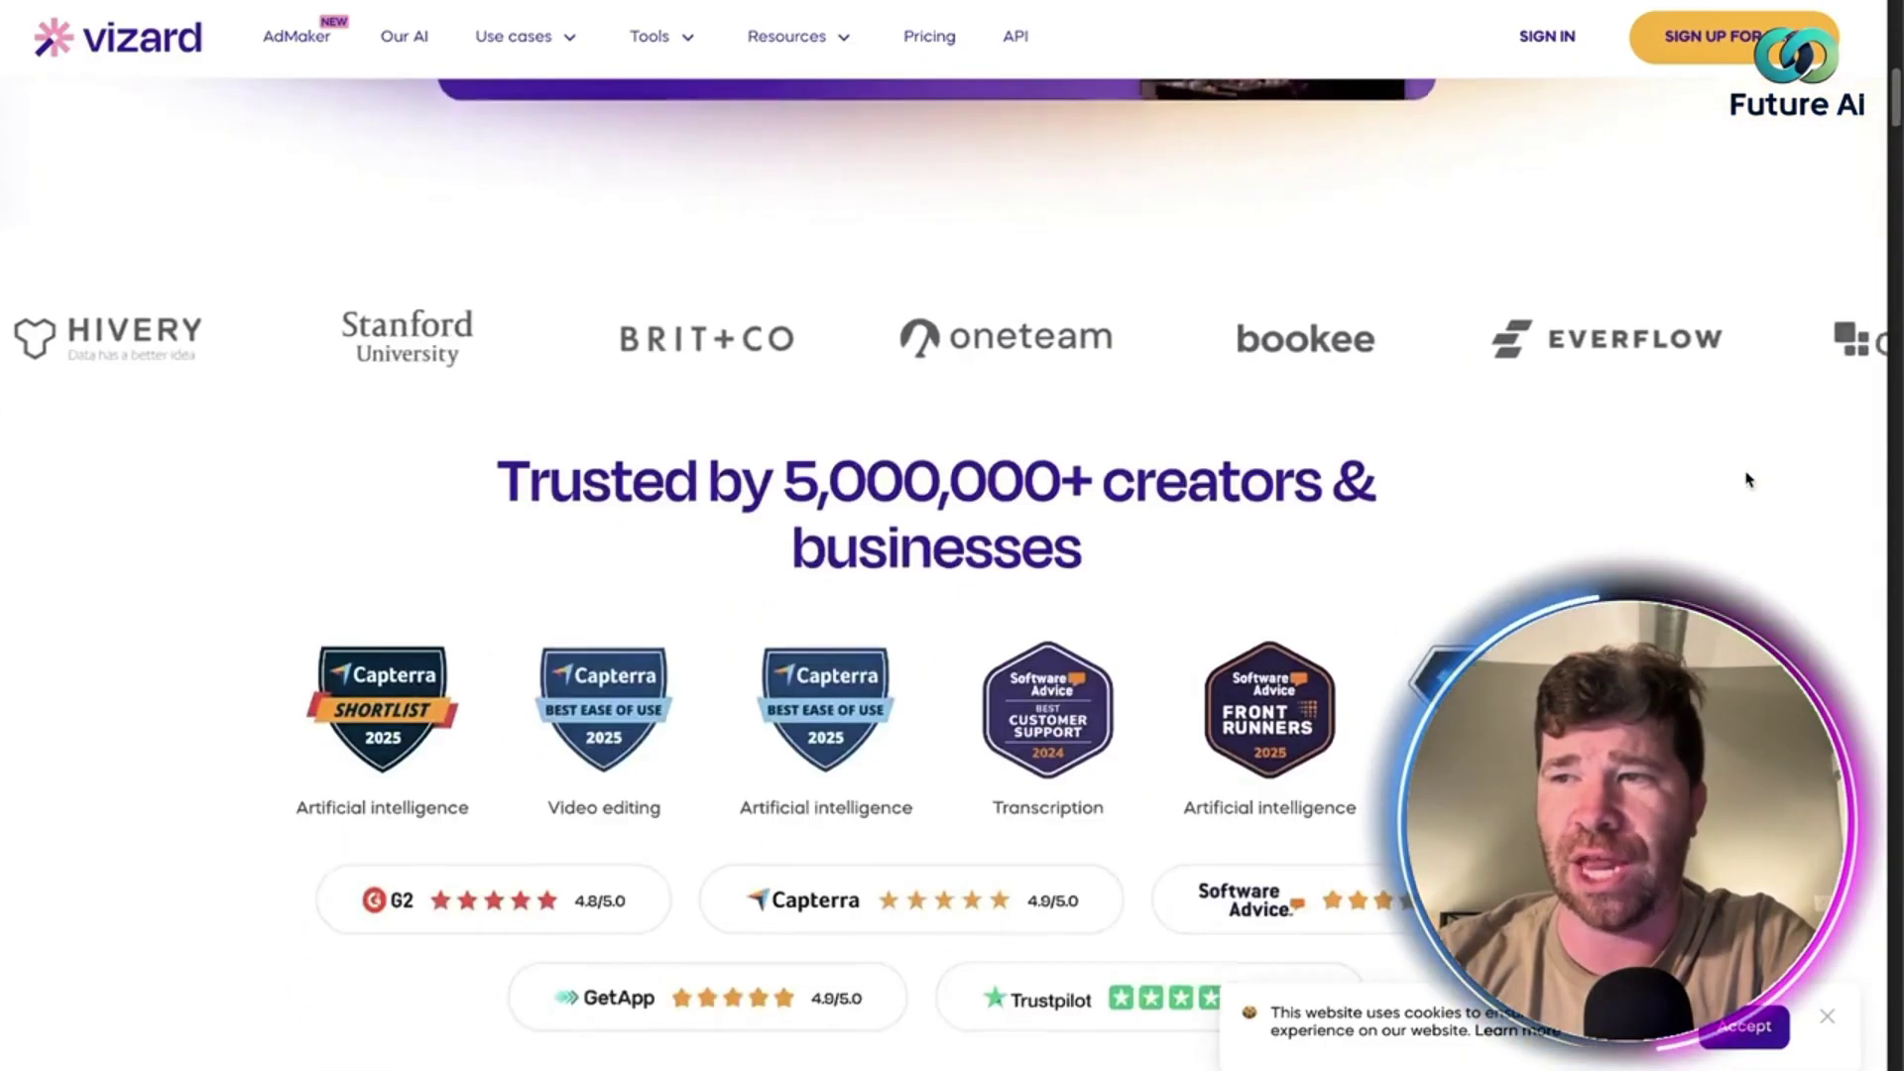
scroll(1749, 479, down, 1)
scroll(1758, 474, down, 1)
scroll(1759, 474, down, 2)
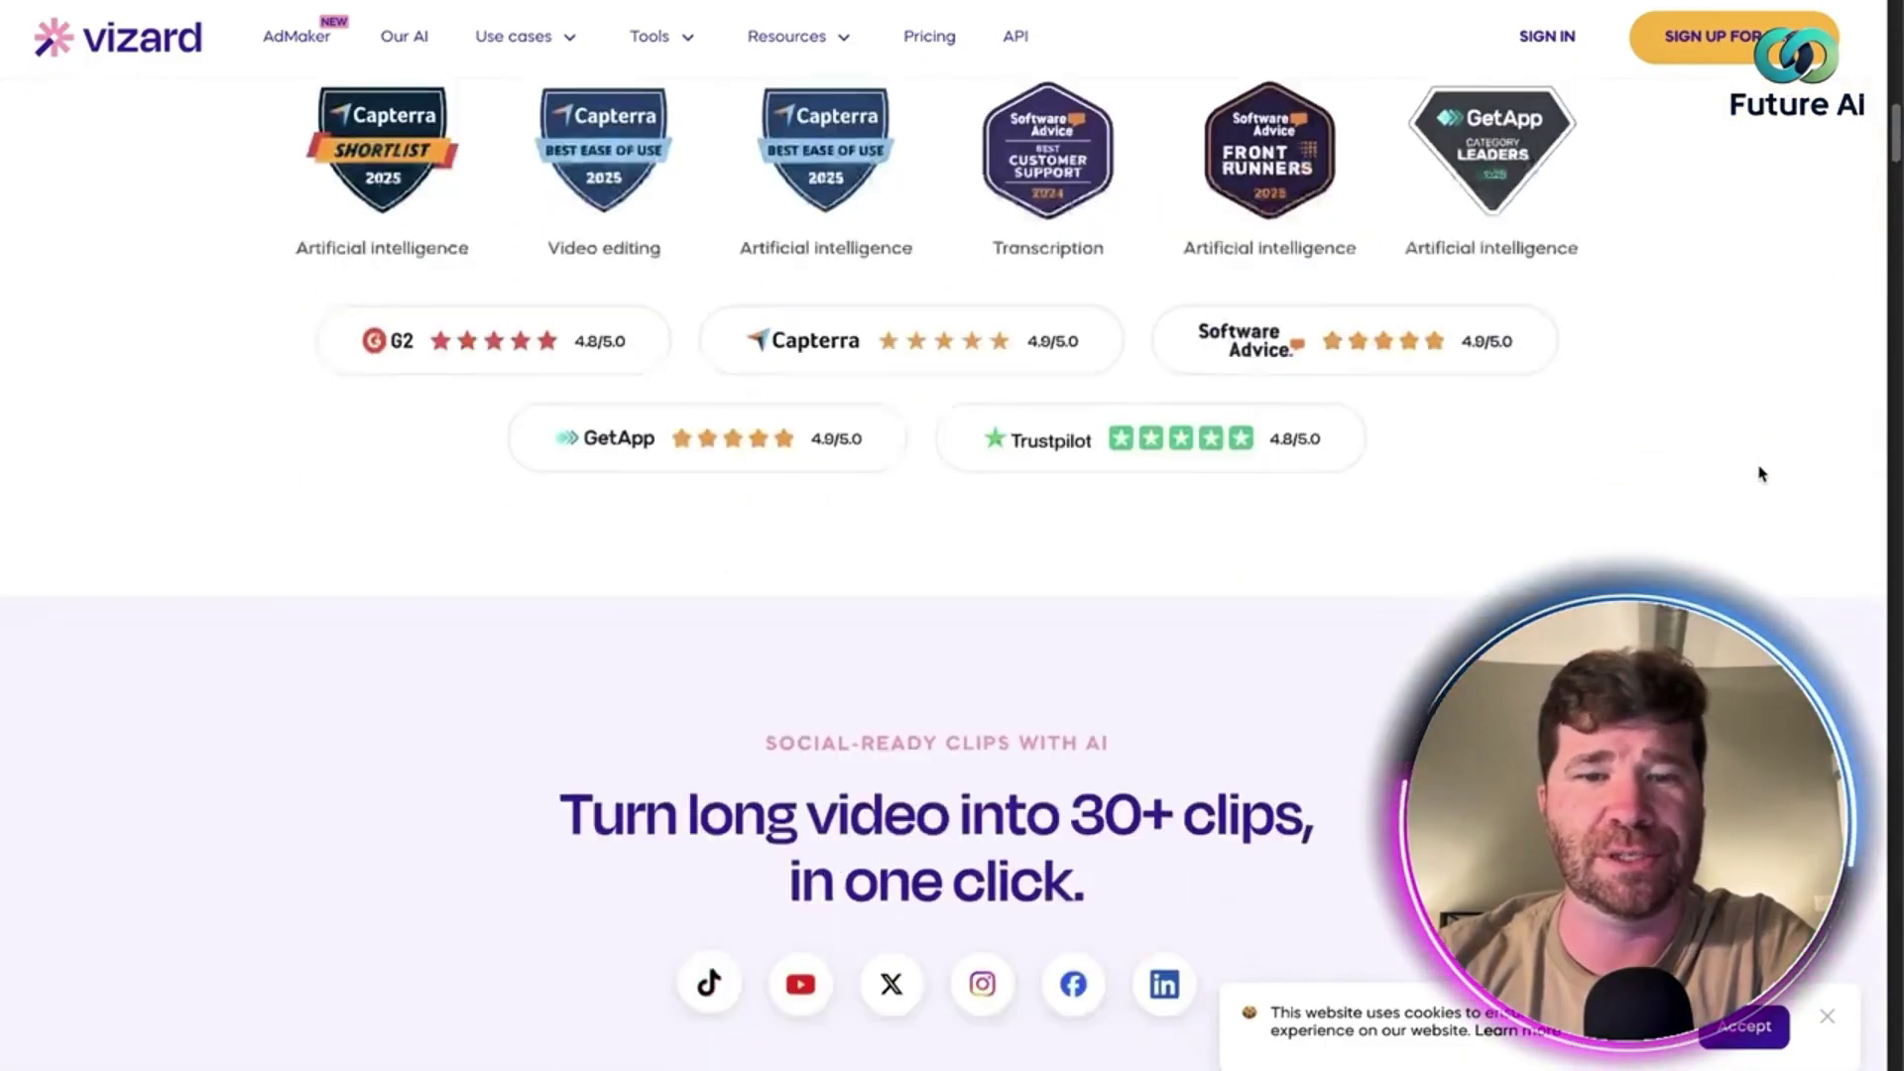
scroll(1760, 473, down, 5)
scroll(1760, 474, down, 2)
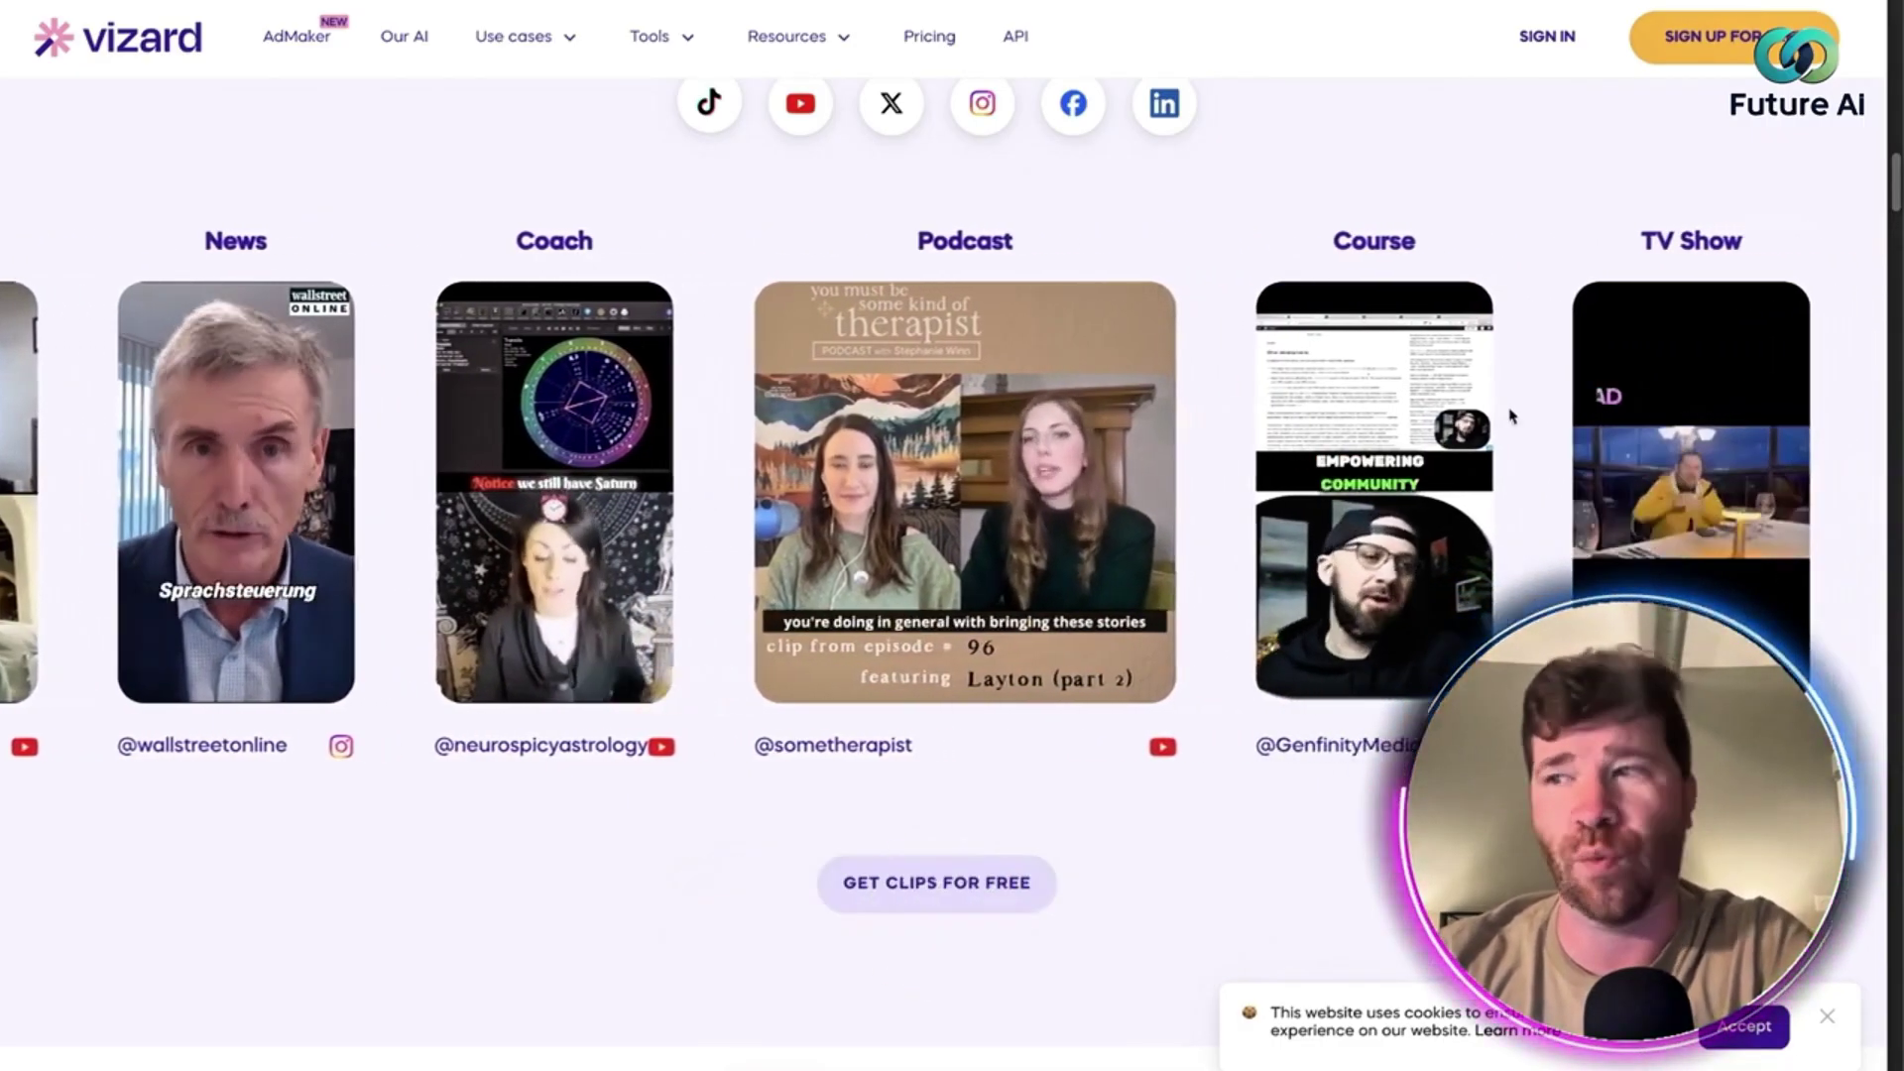
scroll(1520, 411, down, 1)
scroll(1607, 413, down, 5)
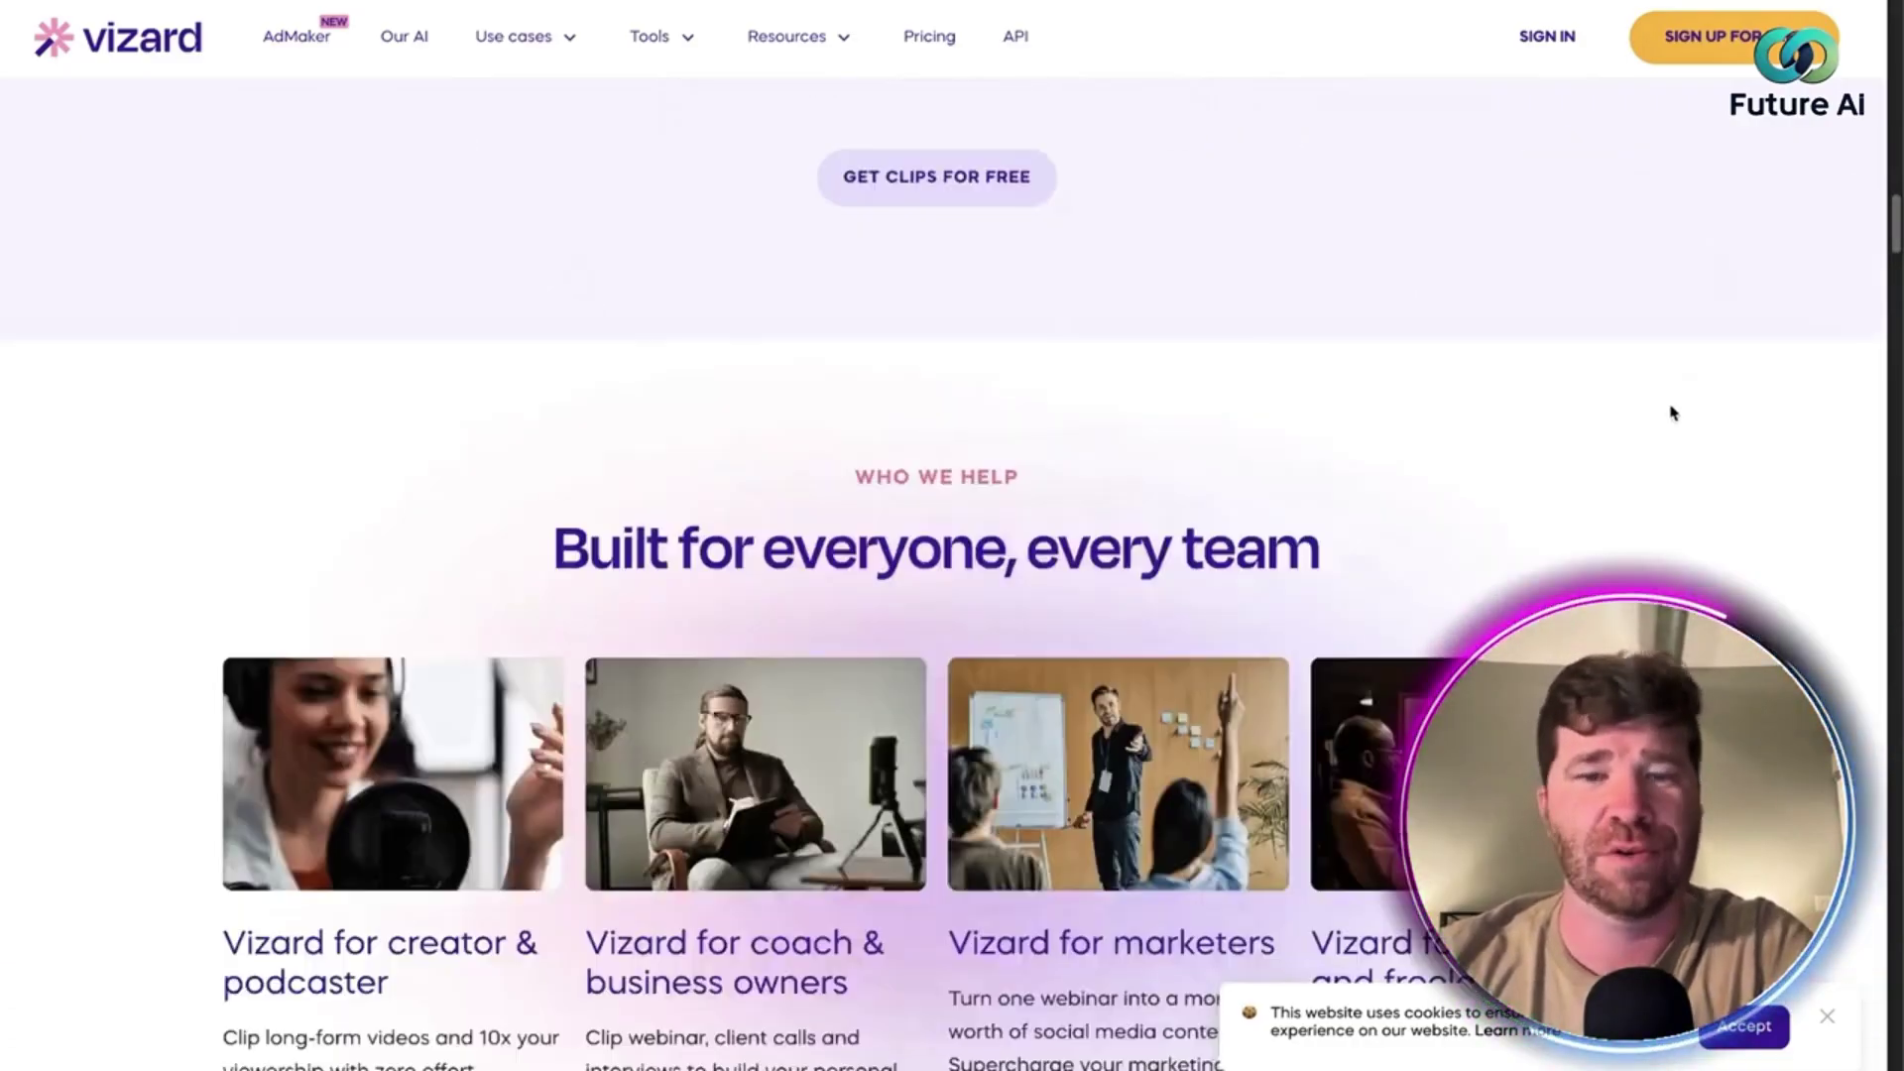
scroll(1681, 409, down, 2)
scroll(1706, 407, down, 1)
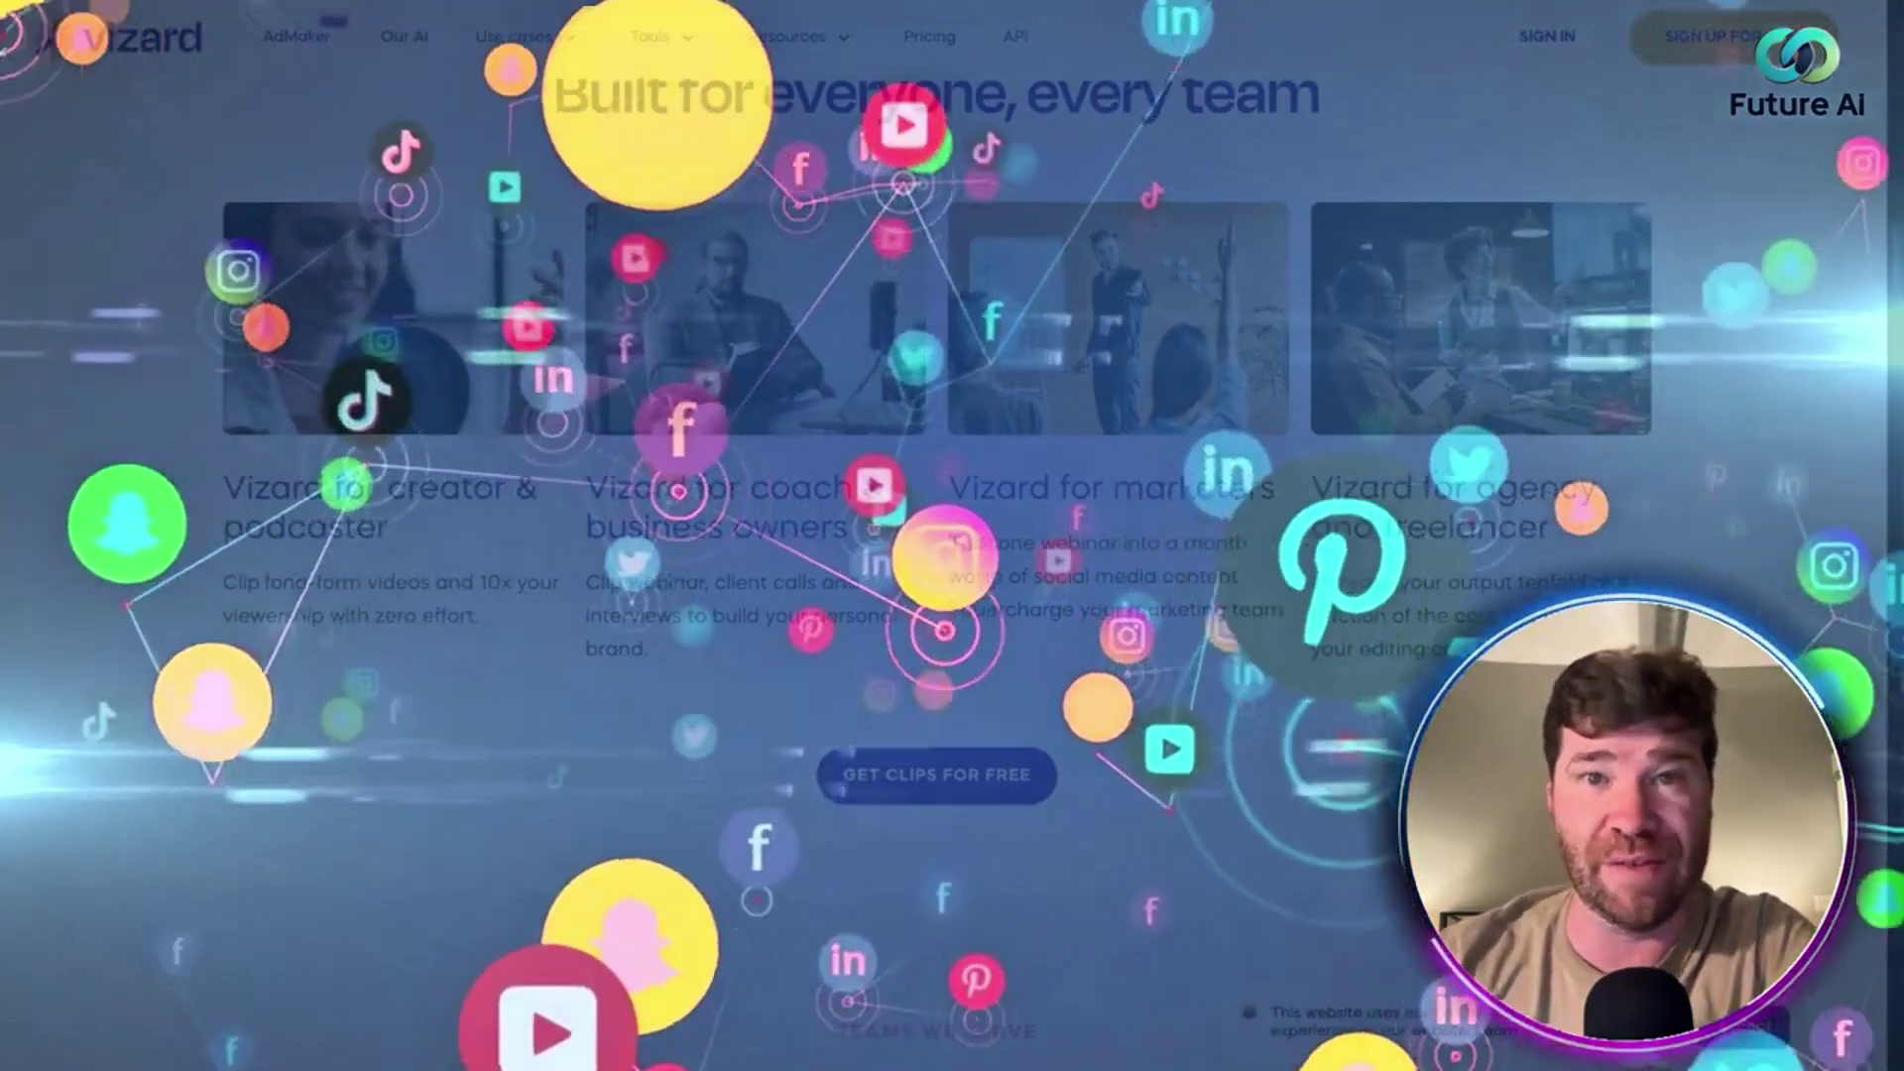
scroll(1710, 412, down, 5)
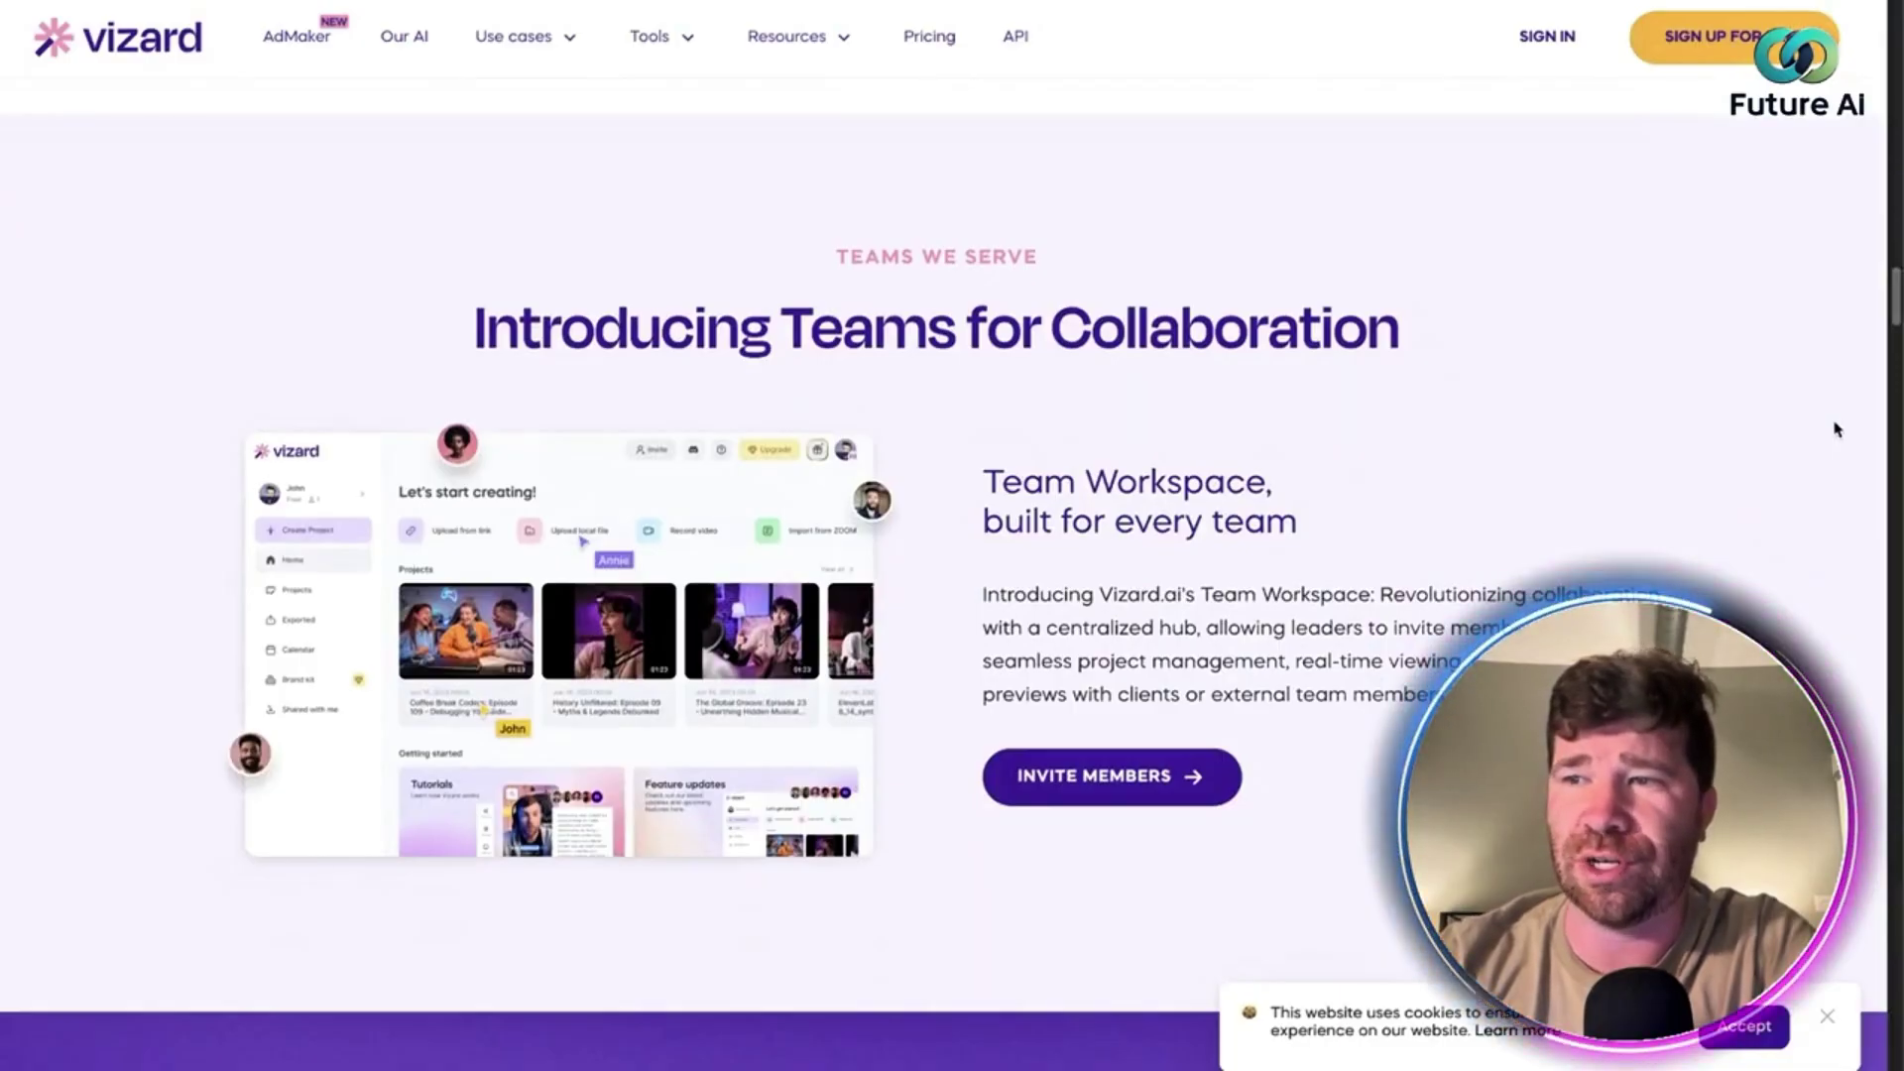
scroll(1836, 430, down, 1)
scroll(1836, 430, down, 1)
scroll(1836, 430, down, 2)
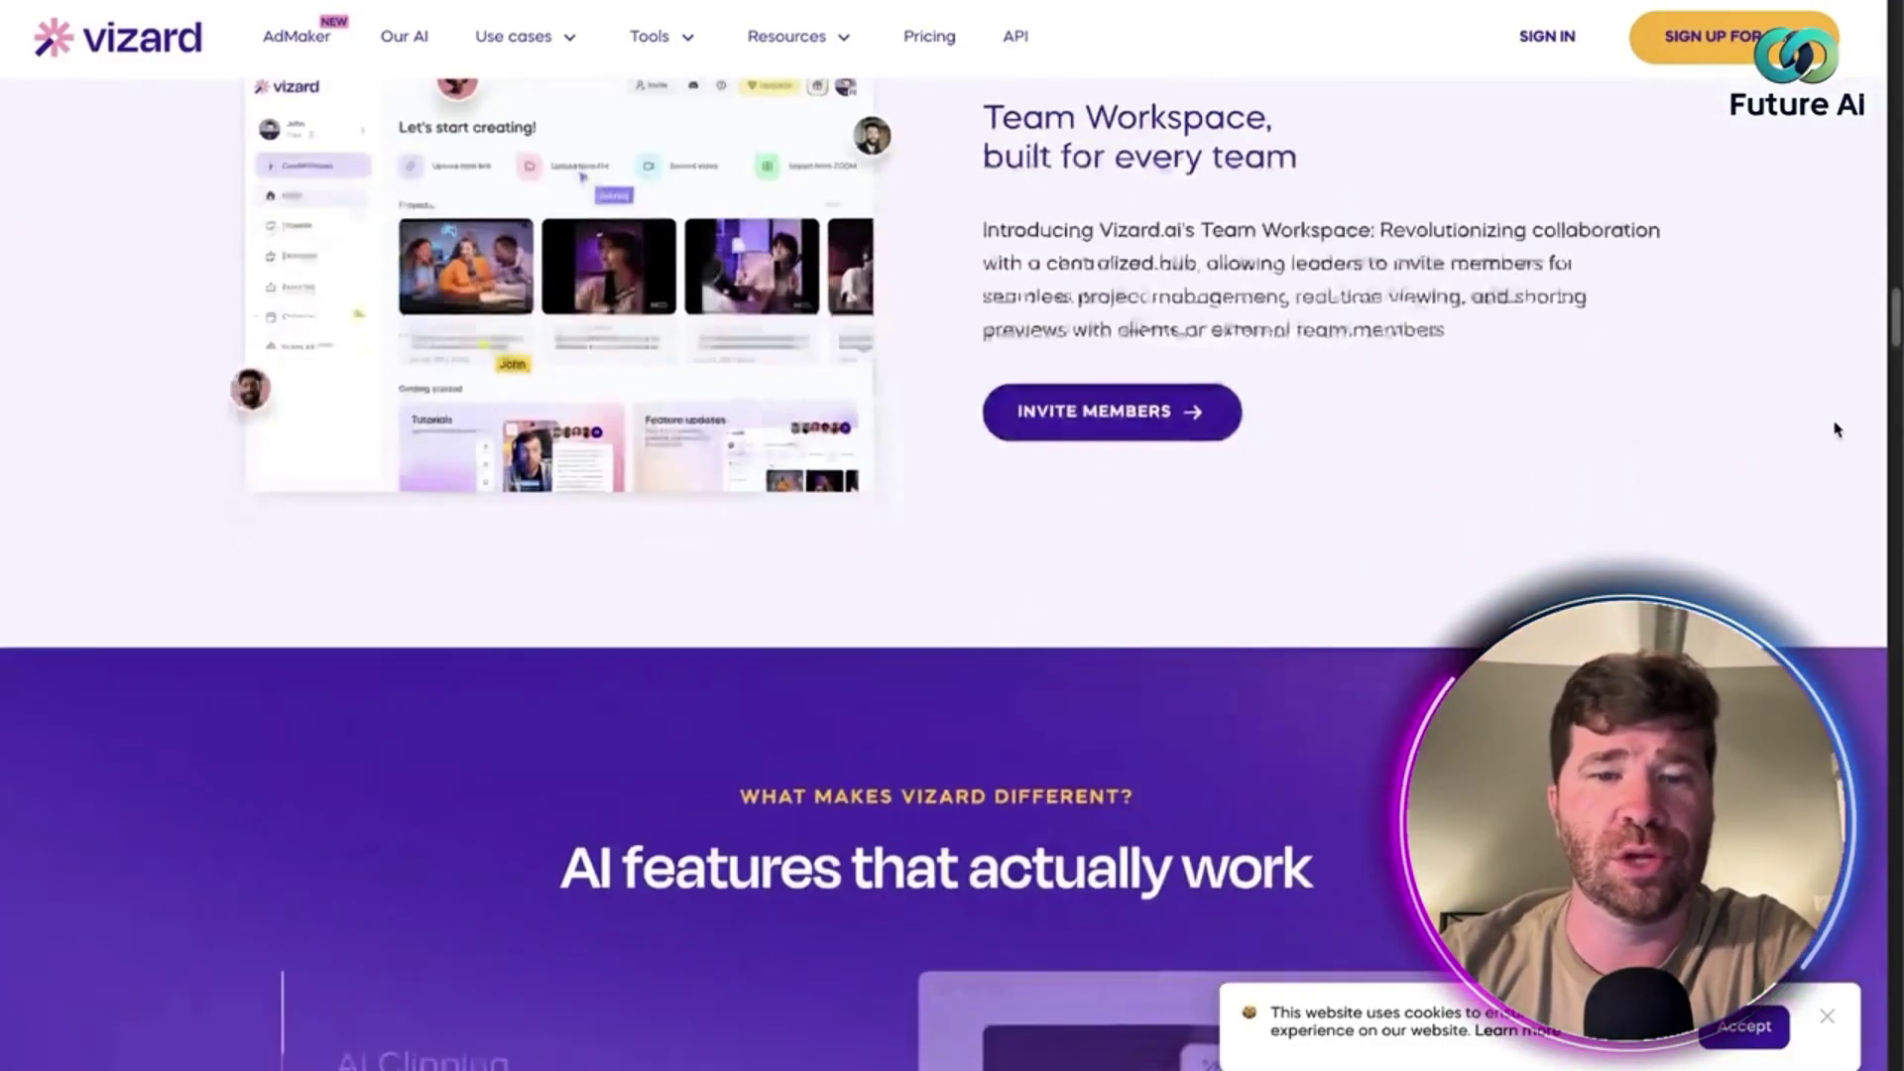
scroll(1837, 430, down, 3)
scroll(1836, 430, down, 2)
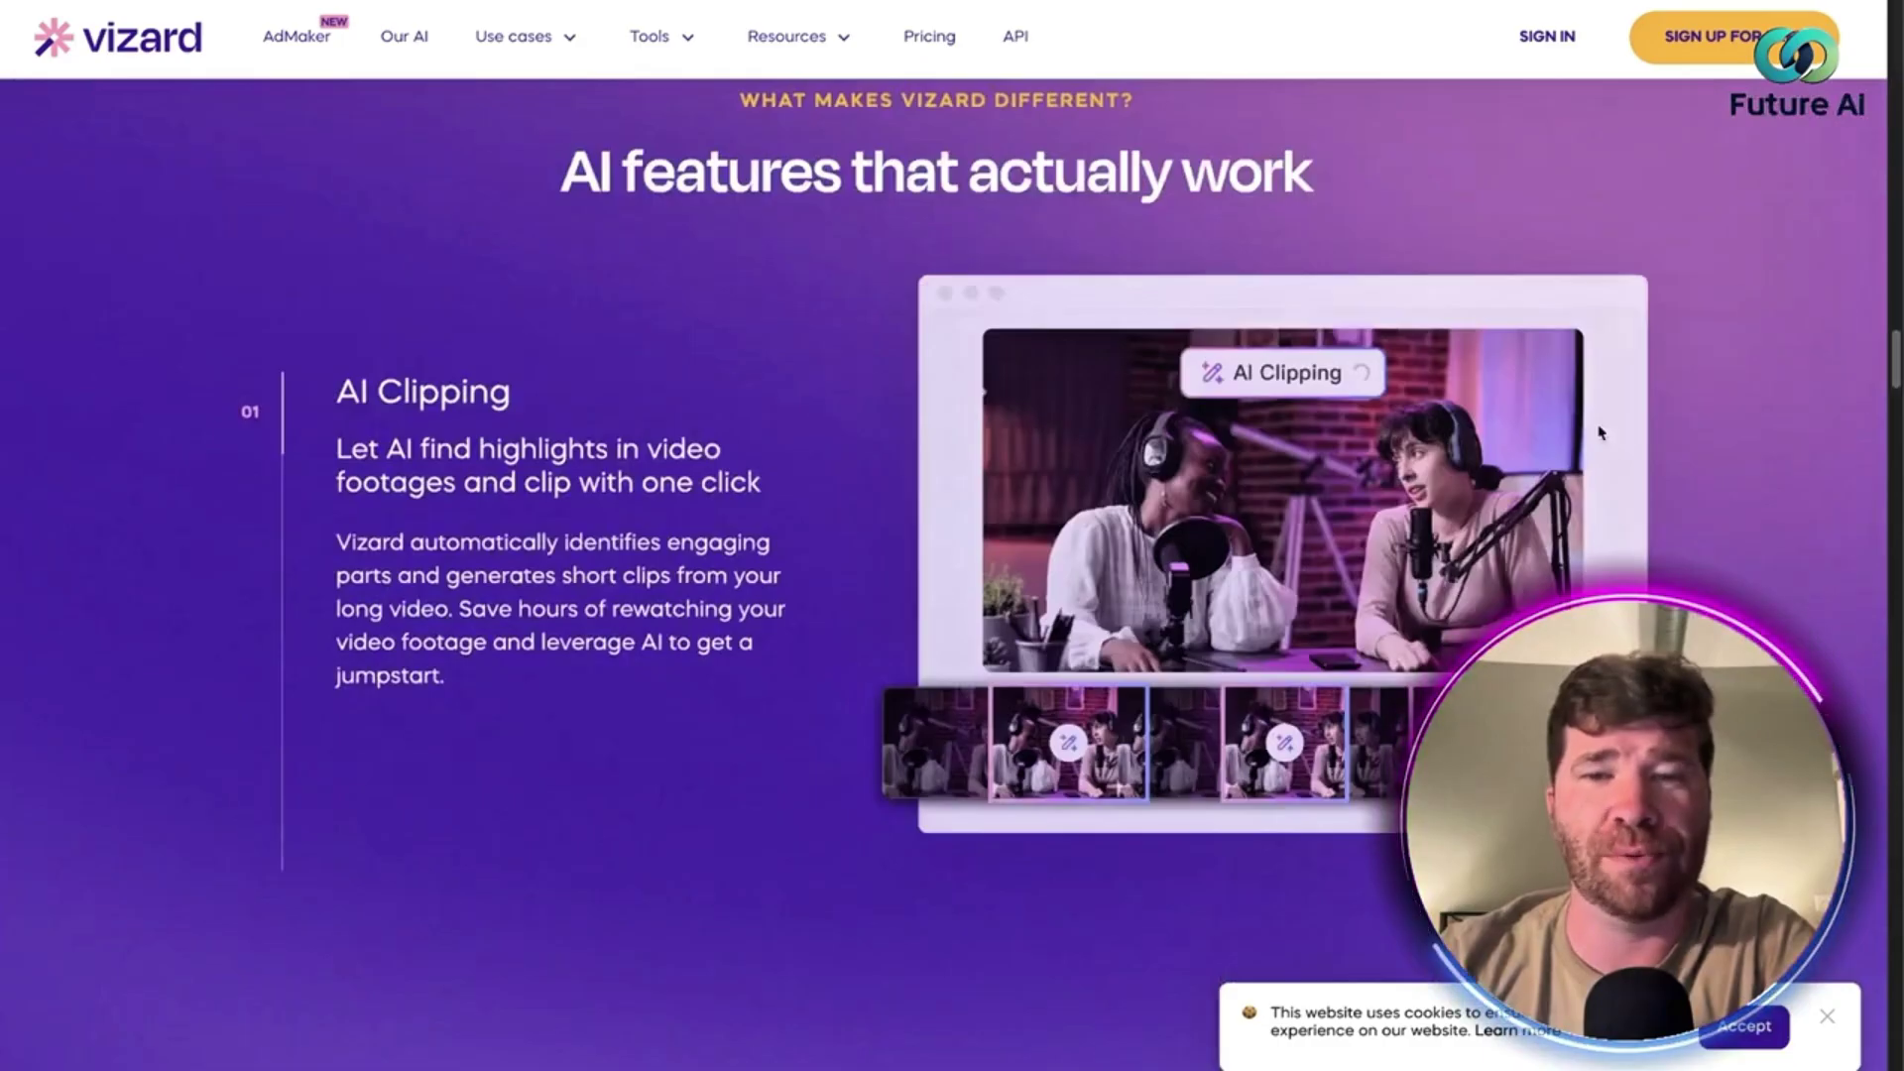
scroll(1273, 489, down, 2)
scroll(1310, 514, down, 2)
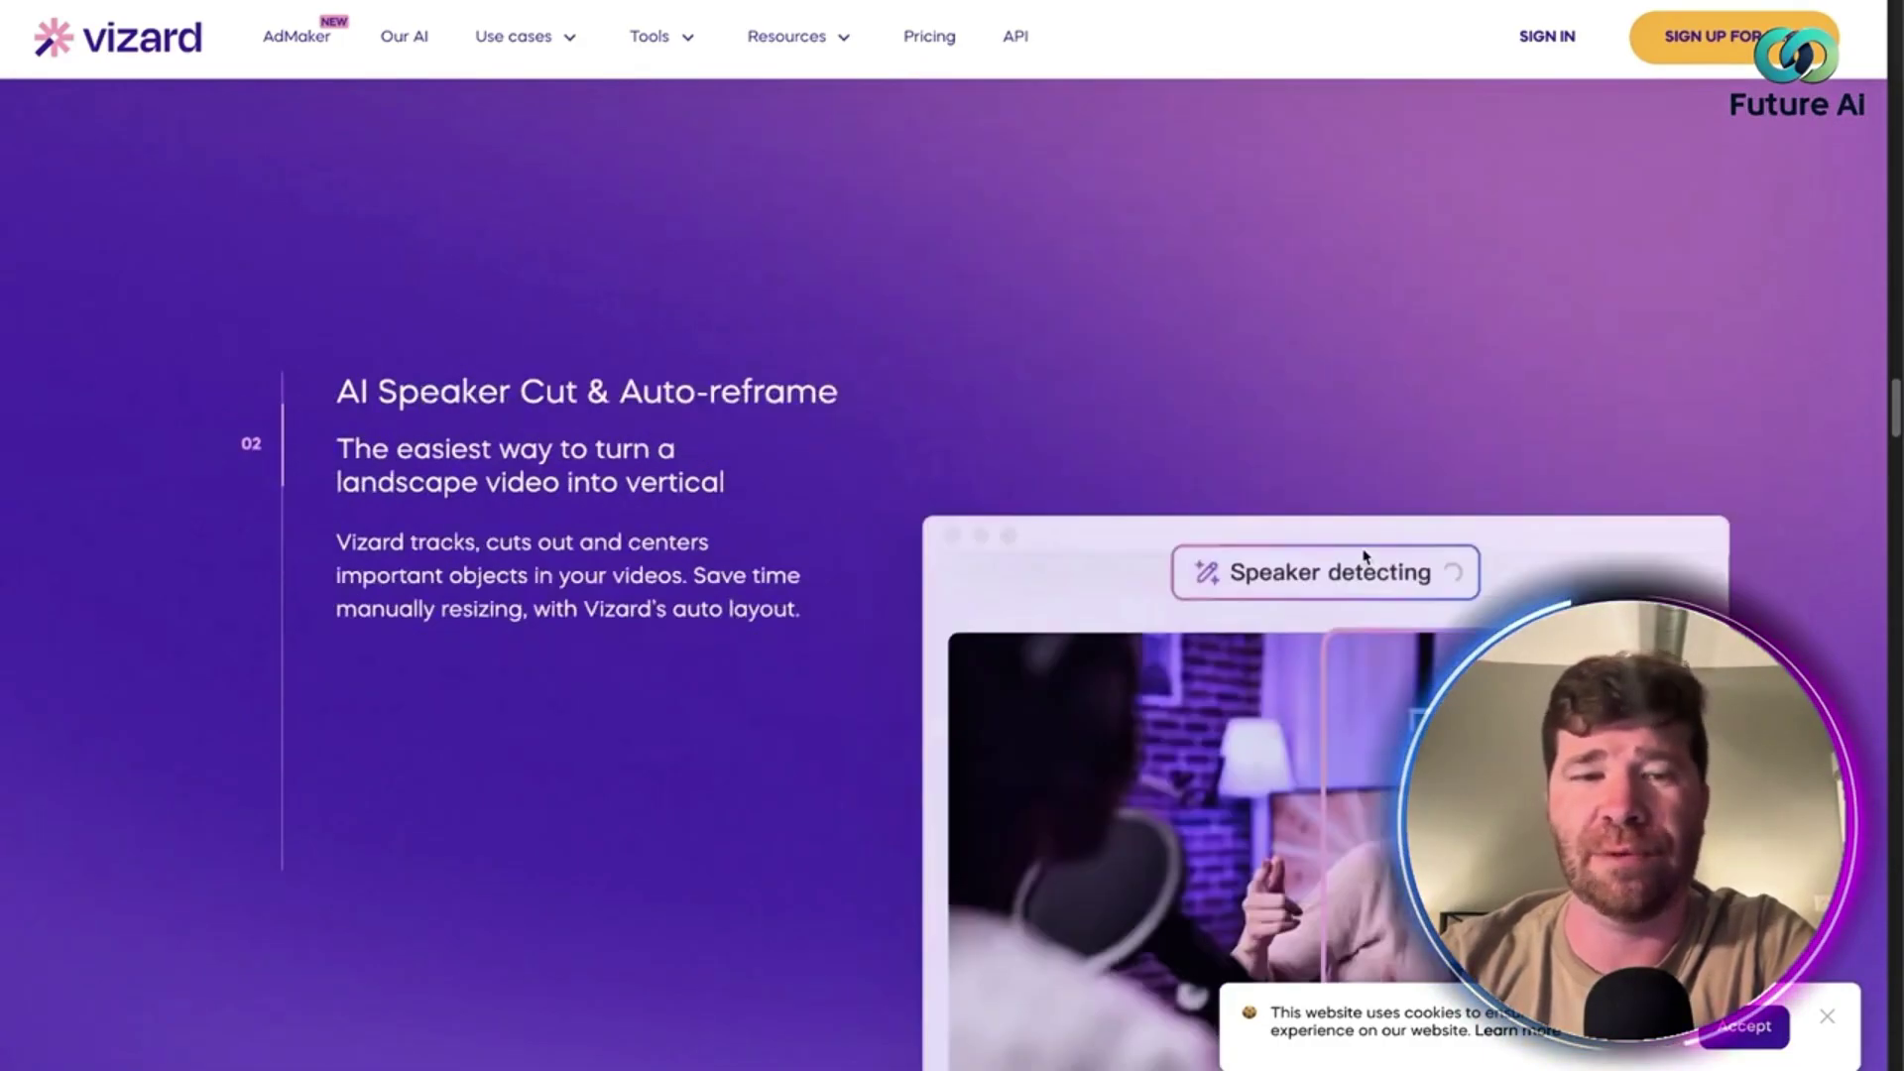
scroll(1367, 555, down, 2)
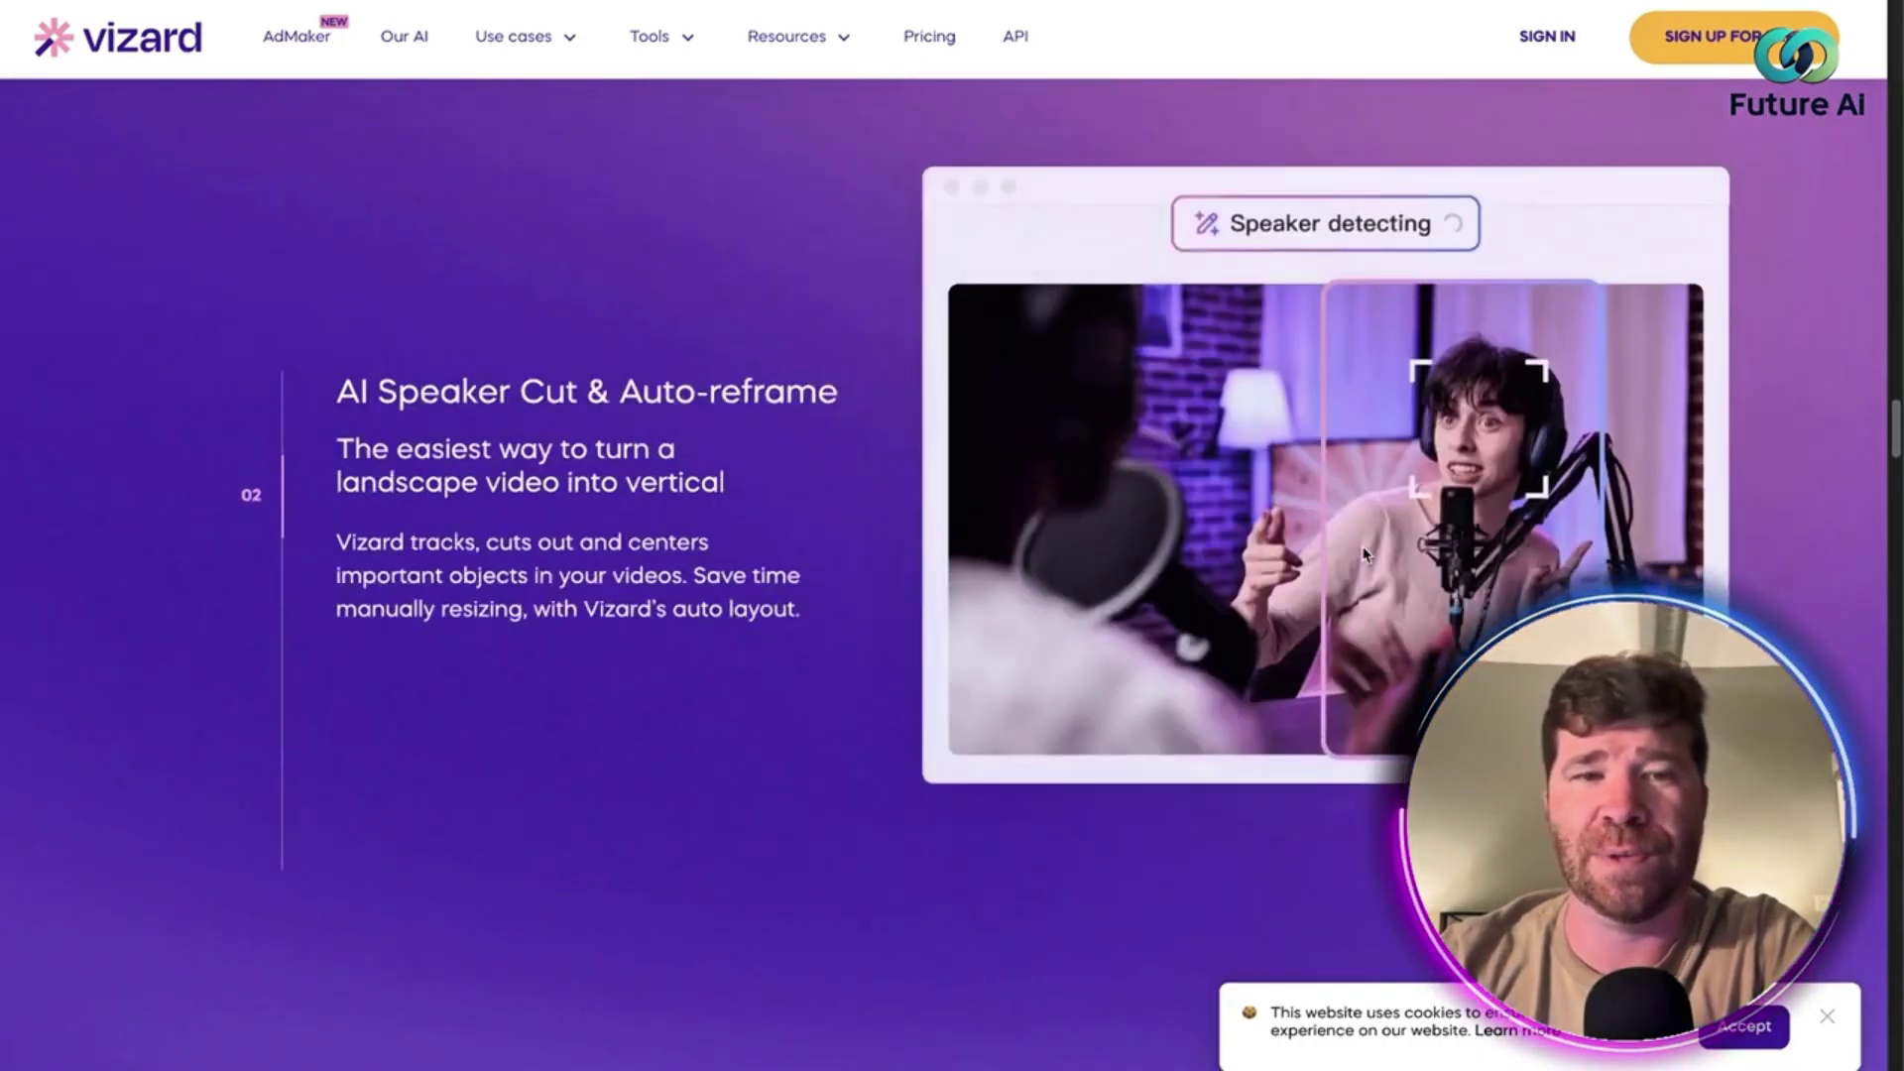
scroll(1366, 554, down, 2)
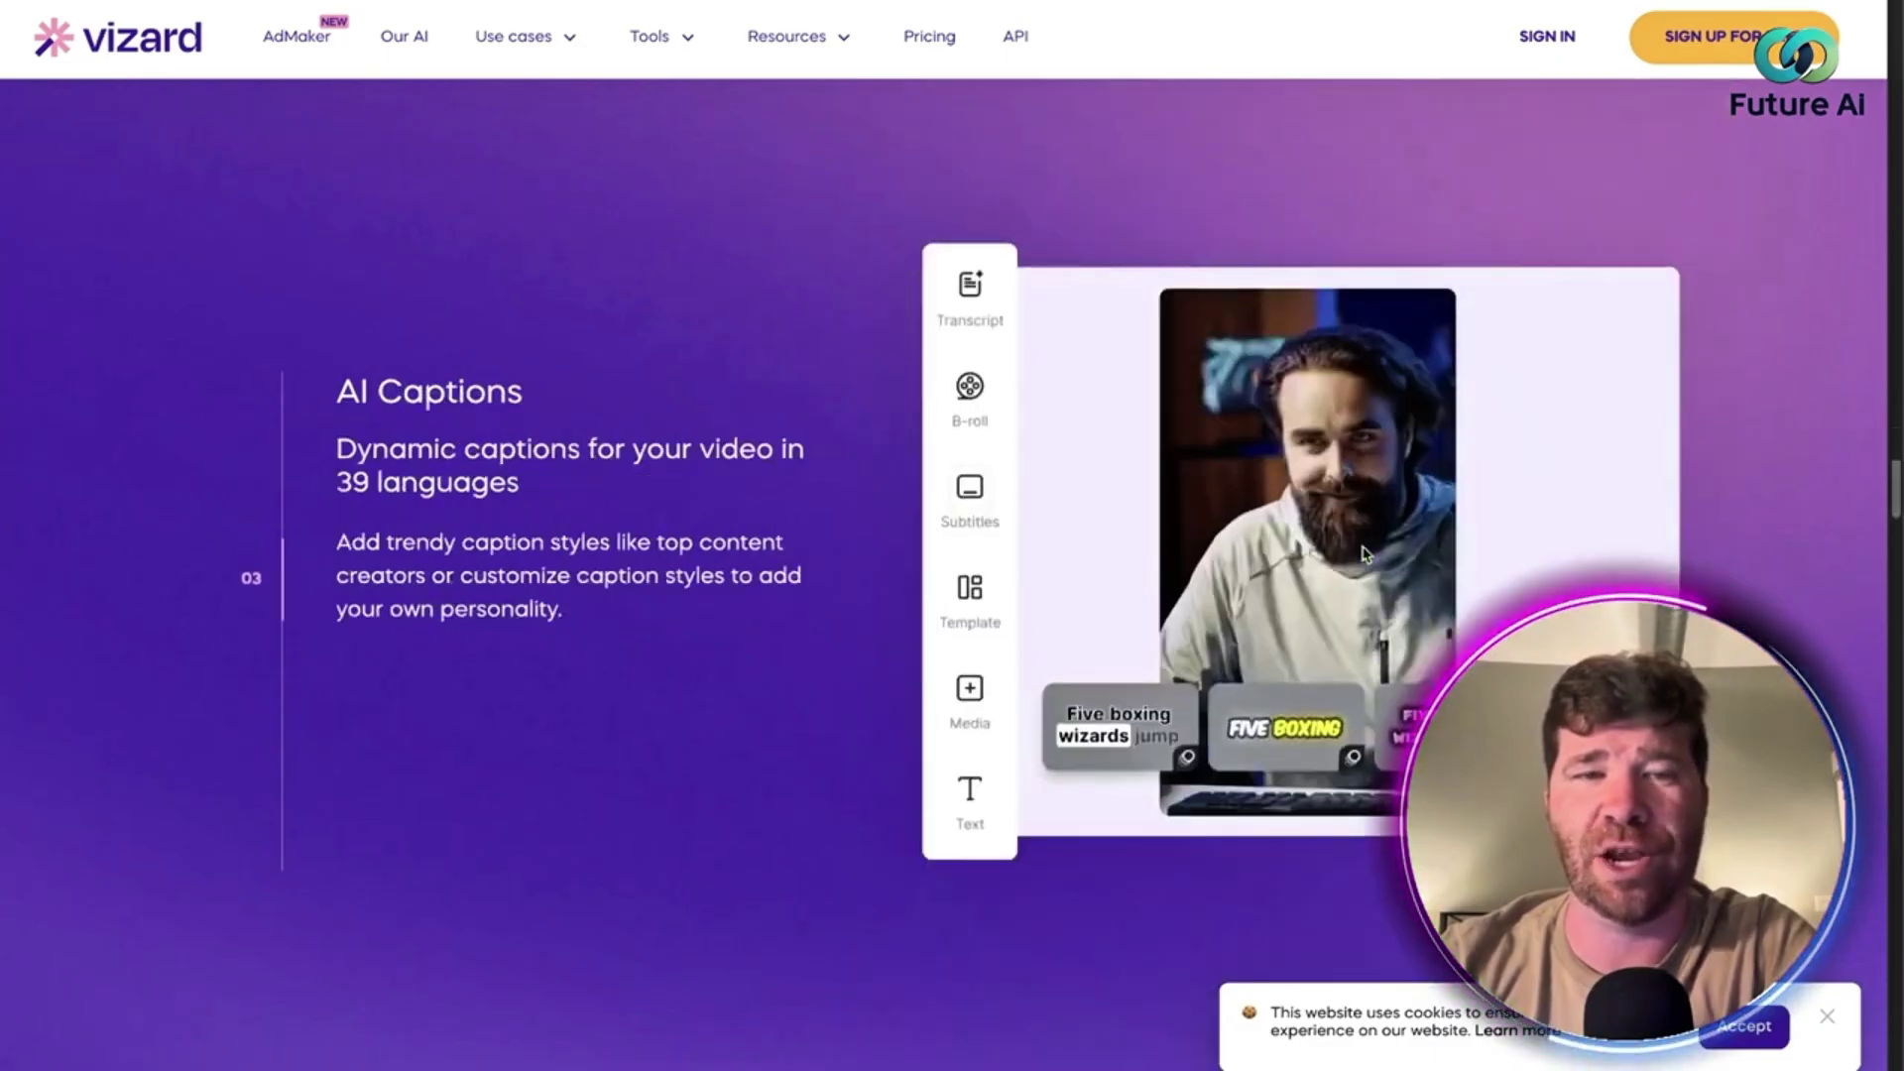
scroll(1363, 553, down, 2)
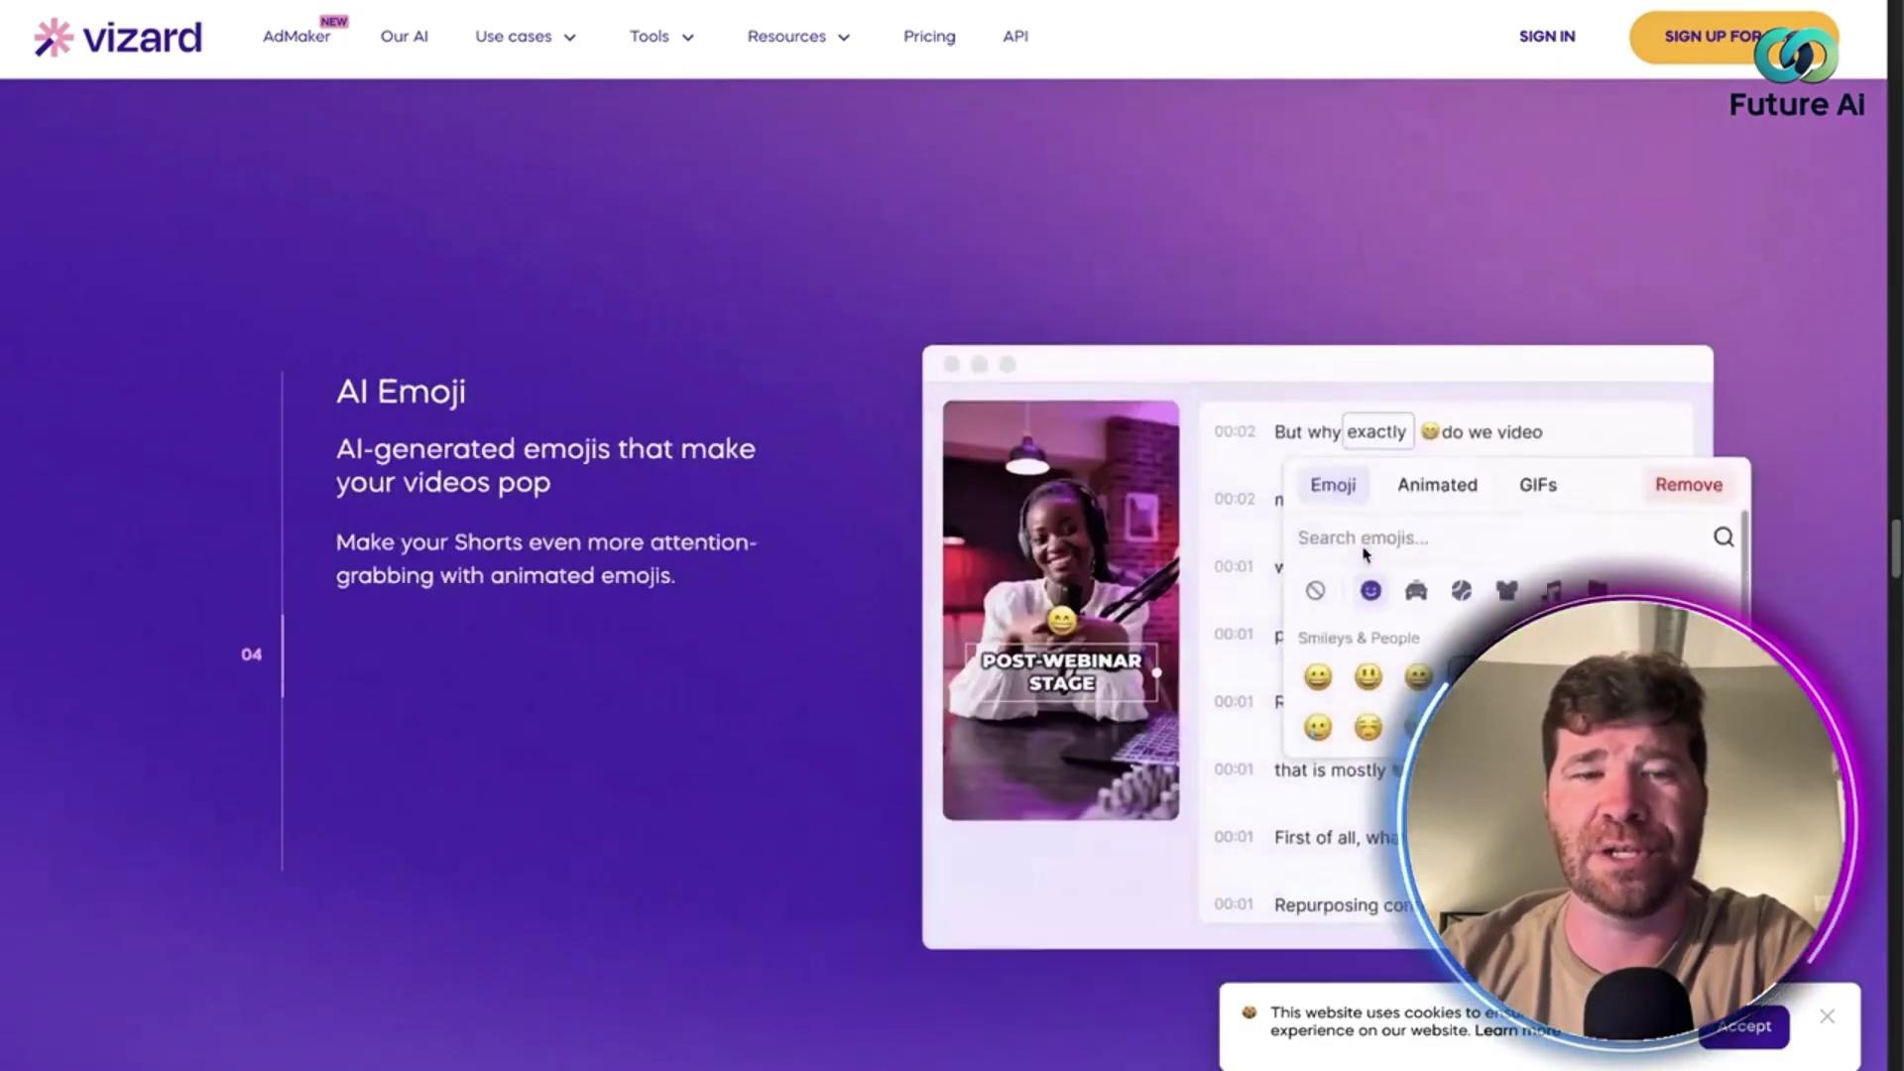
scroll(1365, 577, down, 2)
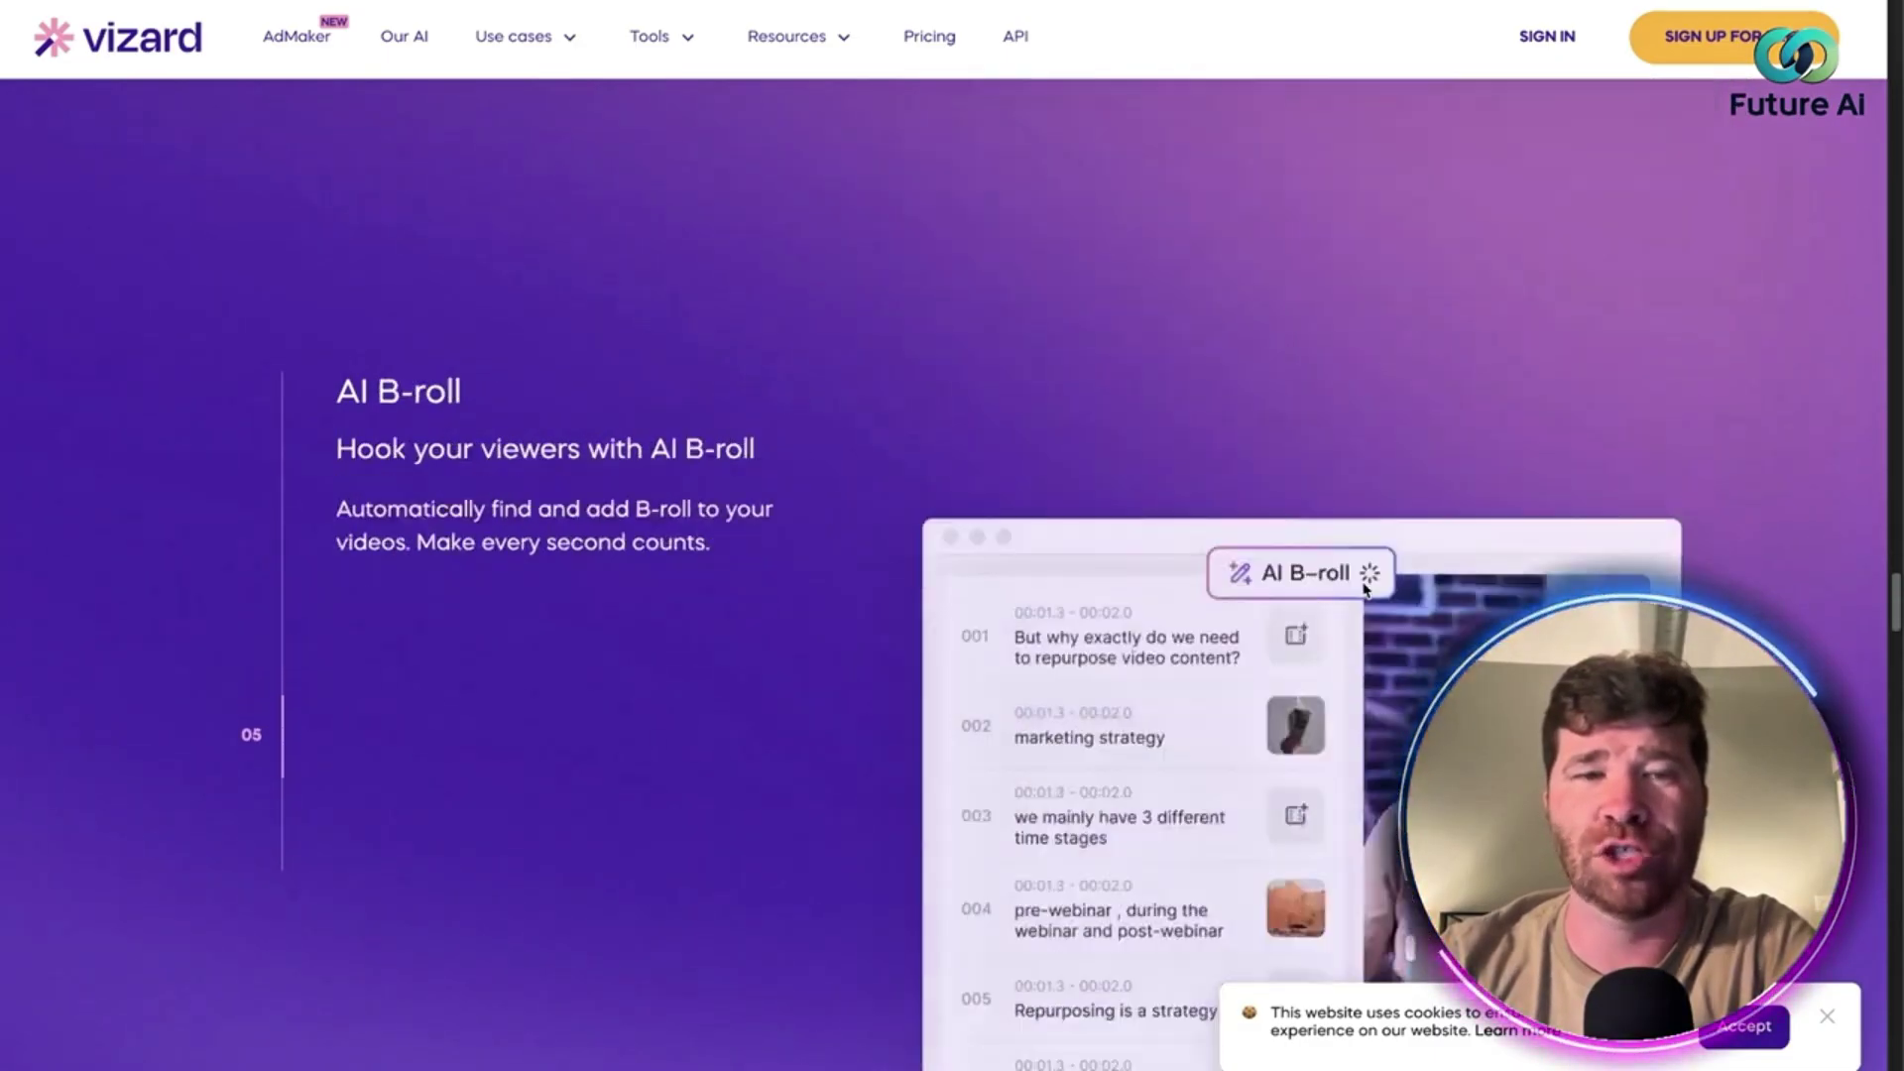
scroll(1366, 590, down, 2)
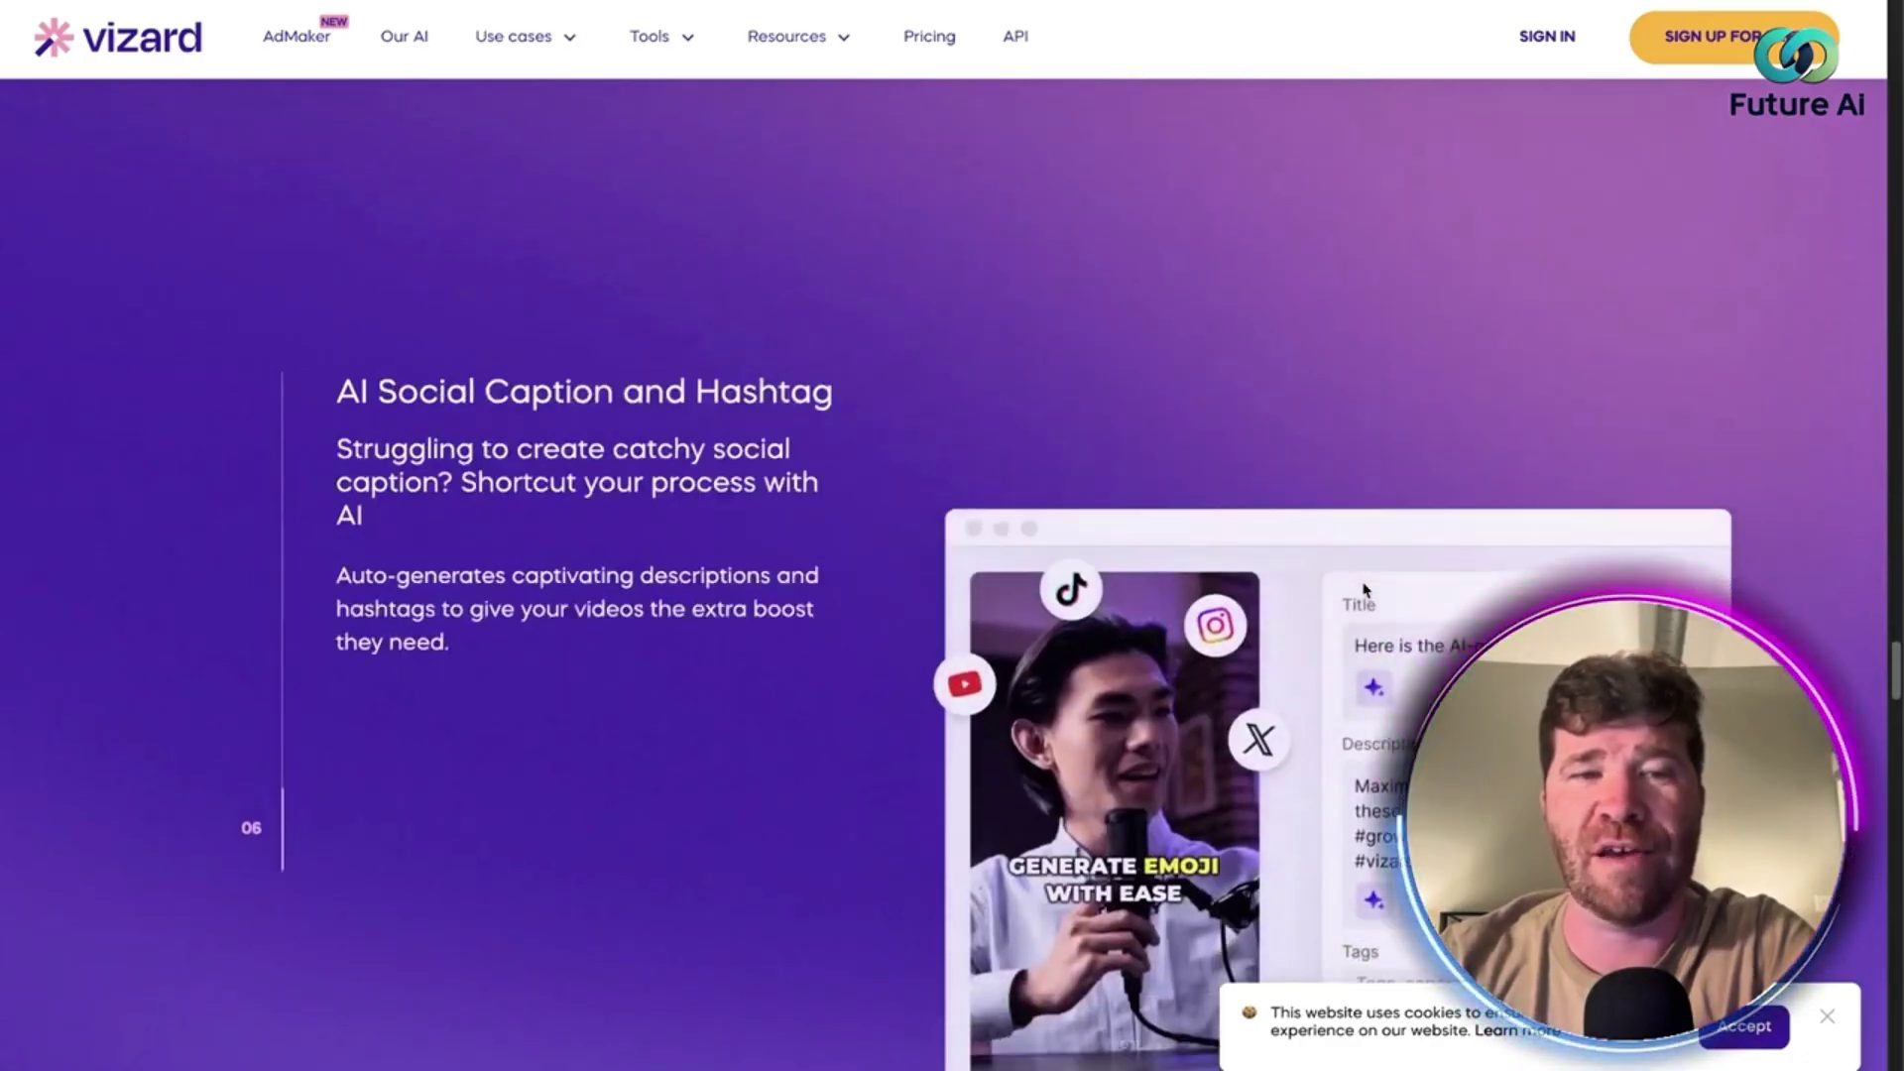
scroll(1364, 590, down, 2)
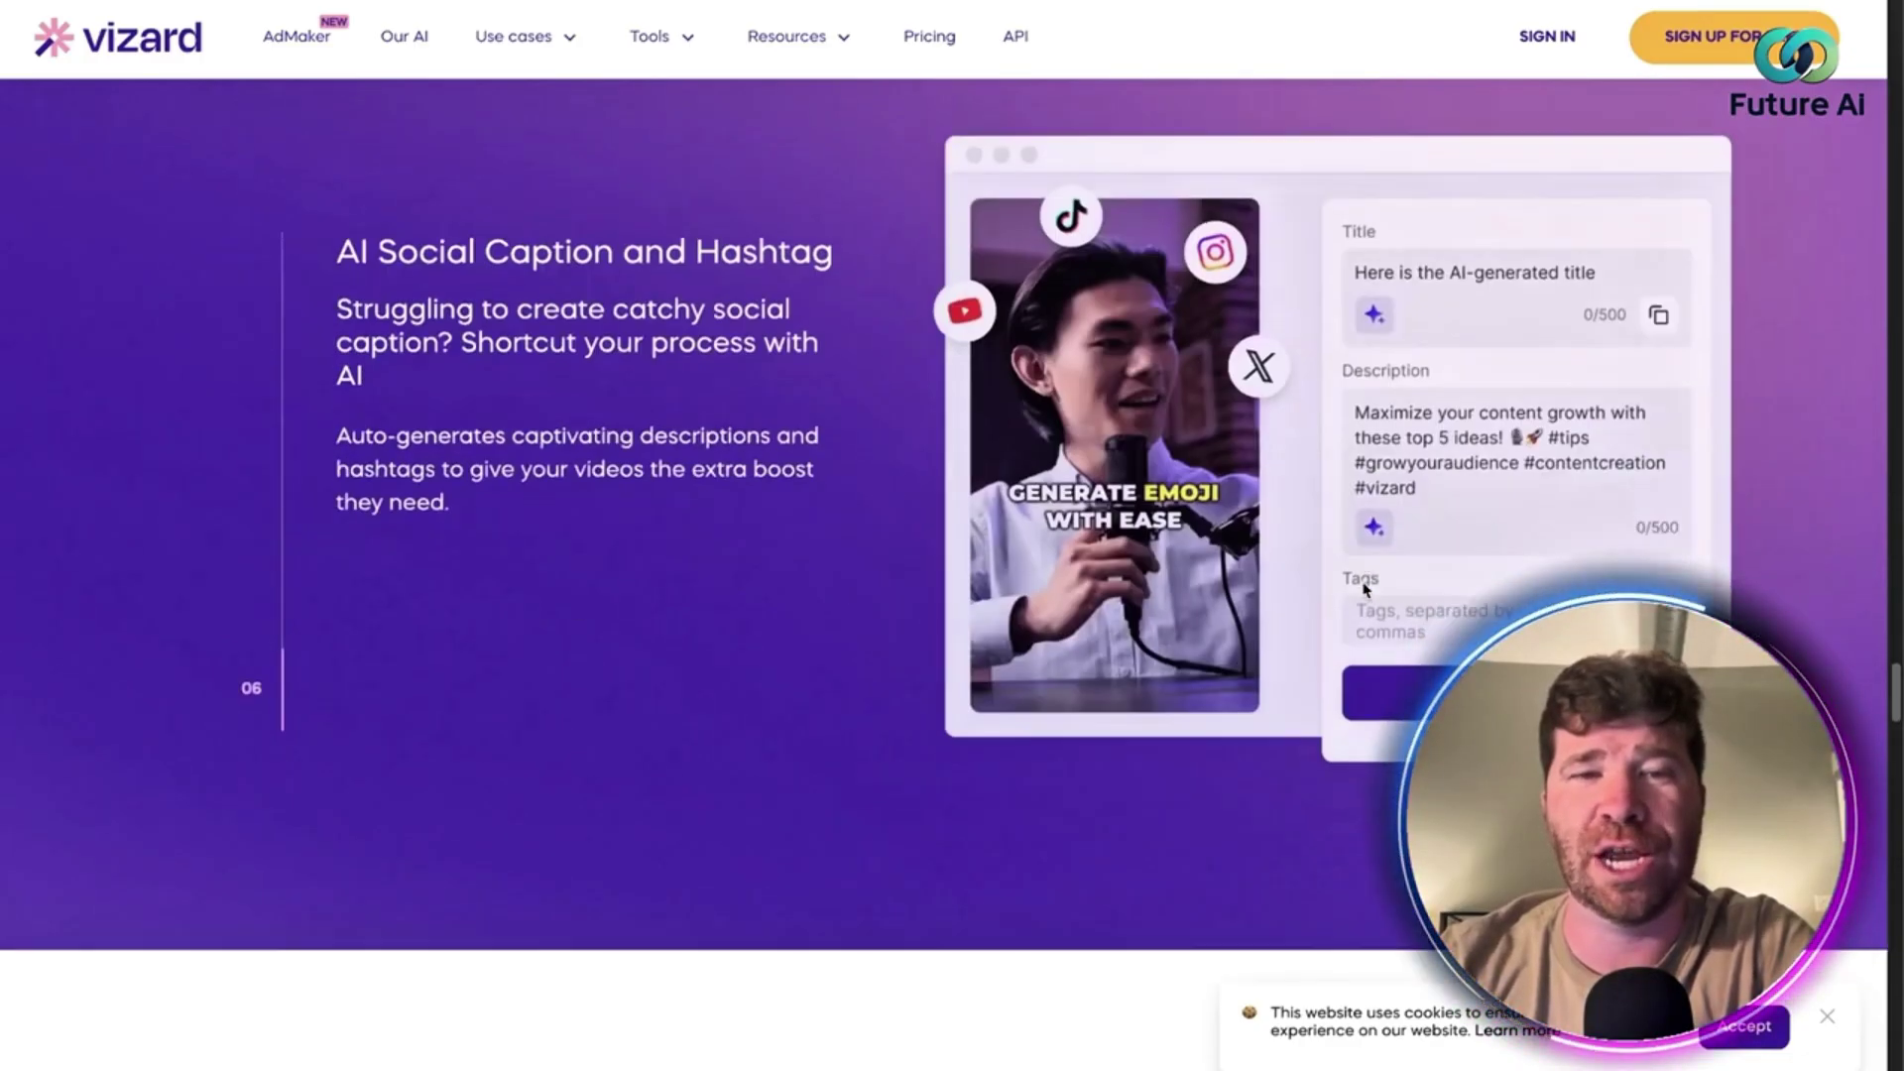
scroll(1364, 590, down, 3)
scroll(1363, 591, down, 2)
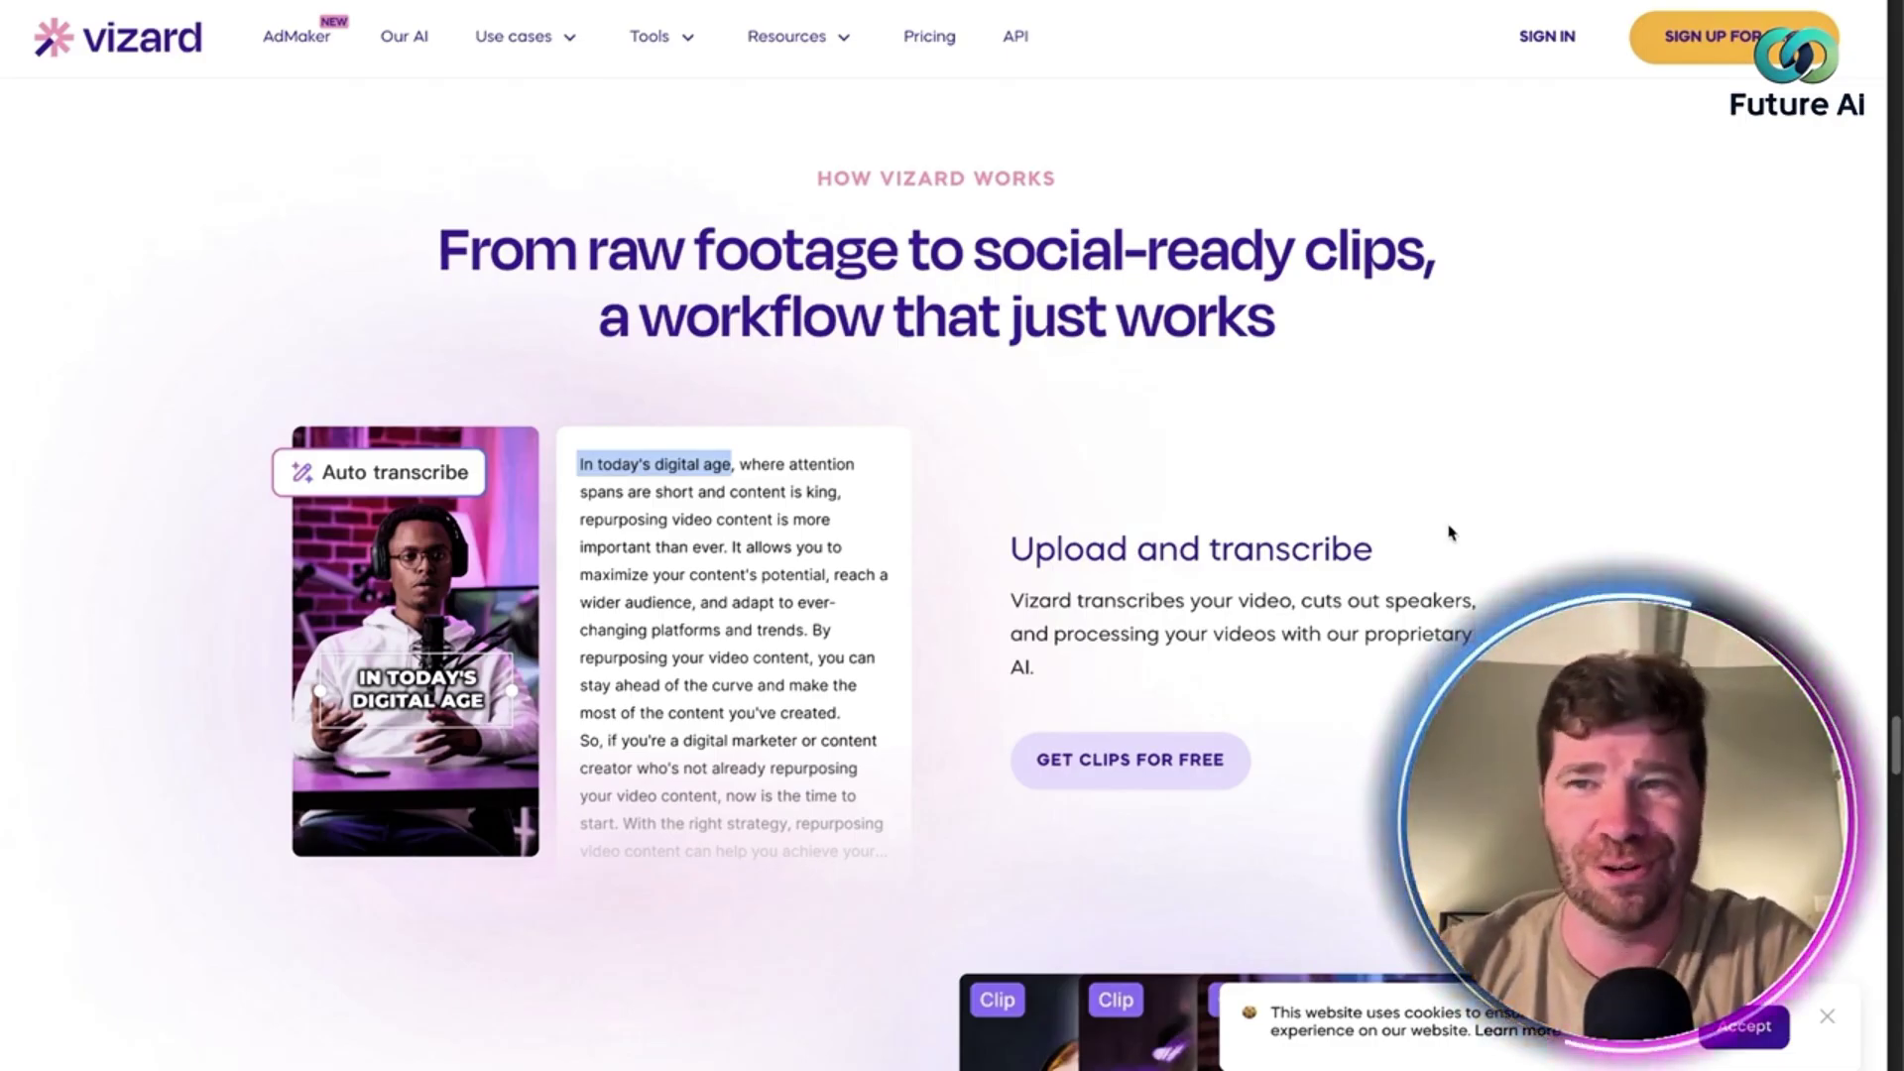
scroll(1692, 293, down, 2)
scroll(1692, 294, down, 4)
scroll(1693, 294, down, 1)
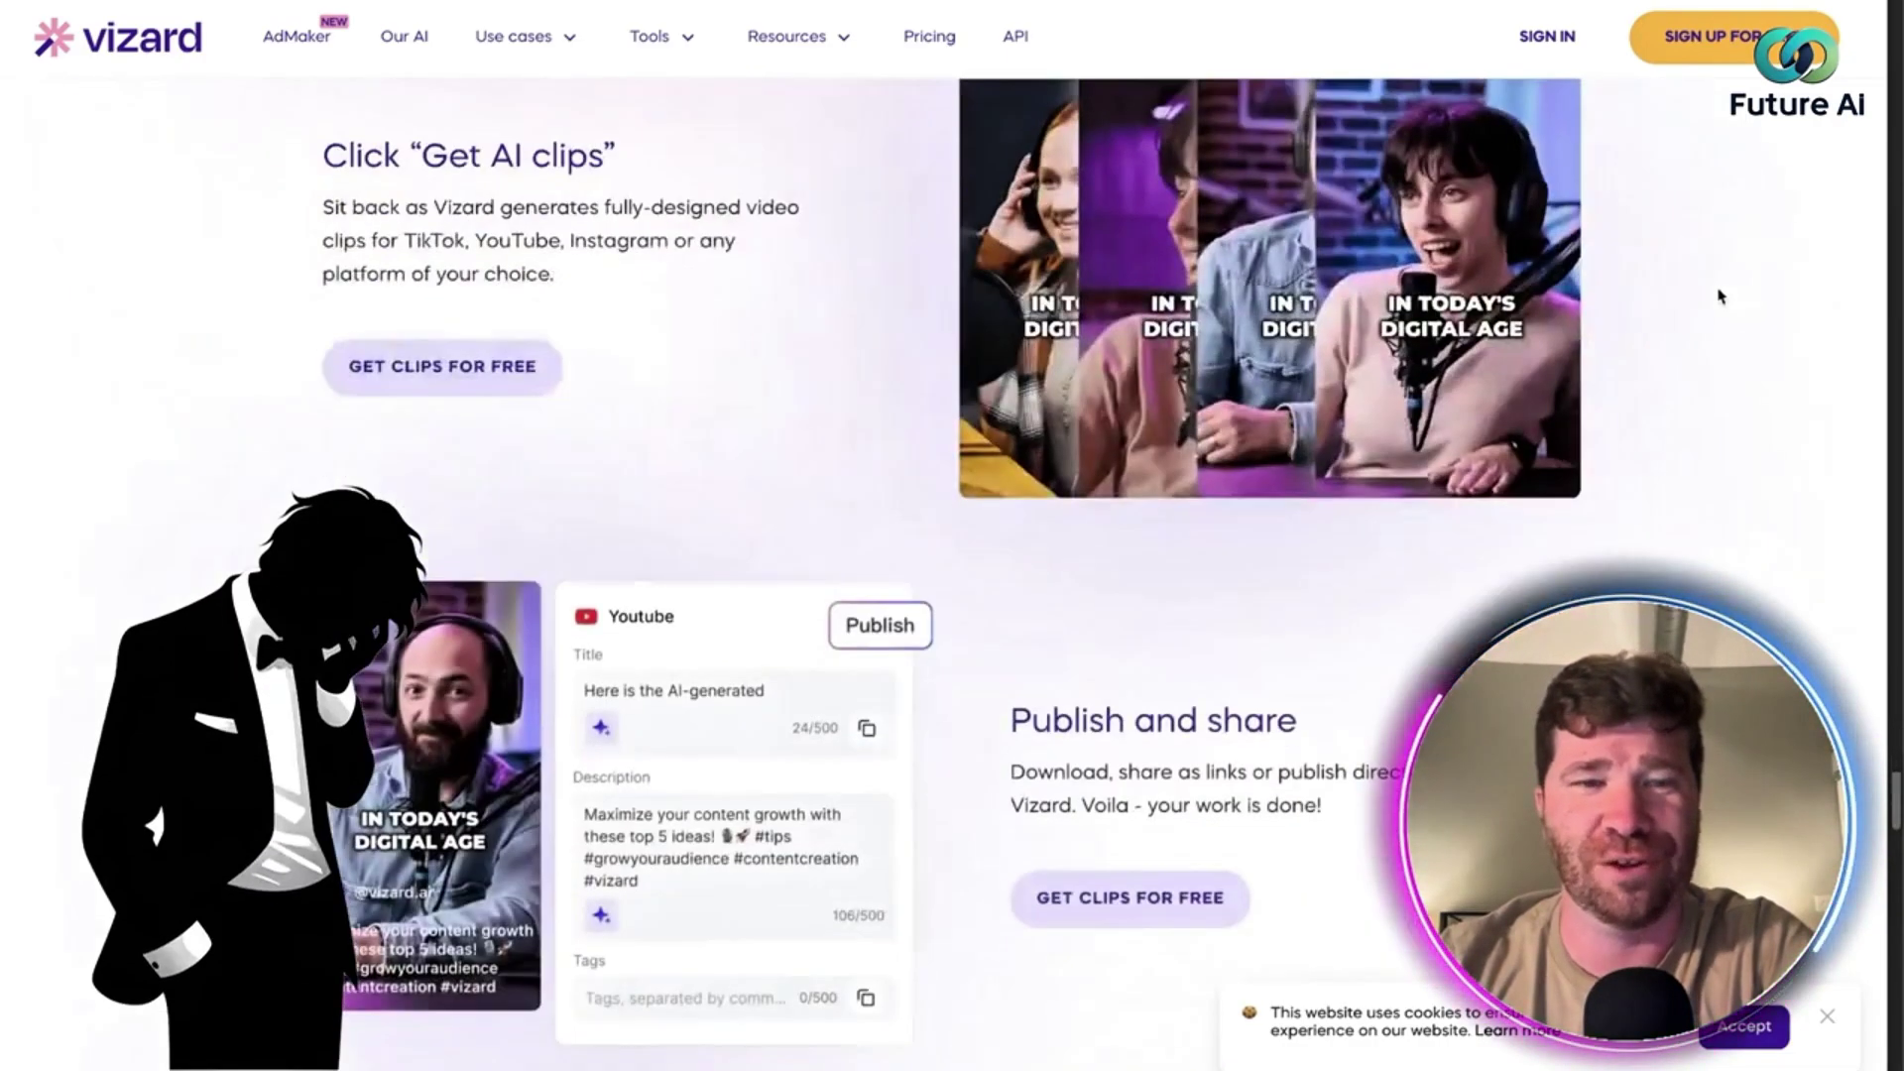
scroll(1727, 299, down, 2)
scroll(1731, 299, down, 1)
scroll(1730, 300, up, 4)
scroll(1731, 299, down, 2)
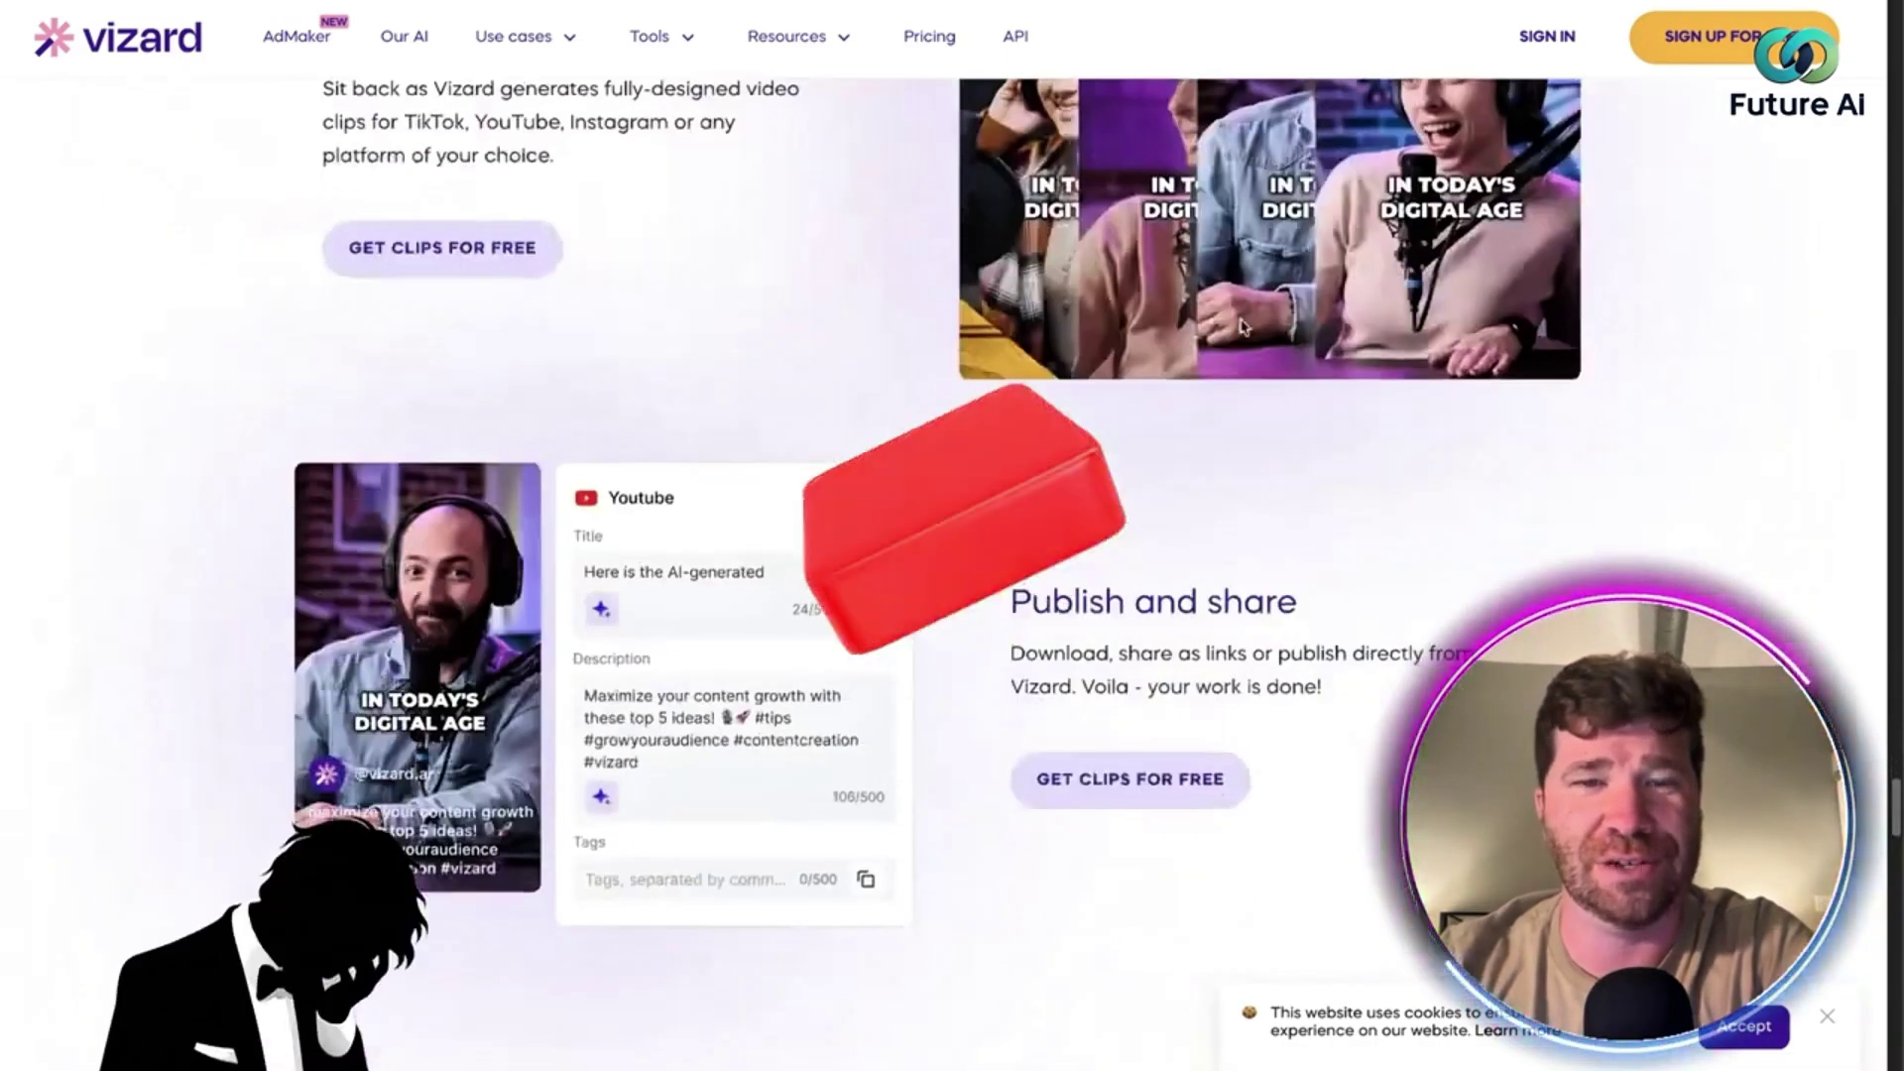
scroll(954, 536, up, 3)
scroll(953, 535, up, 2)
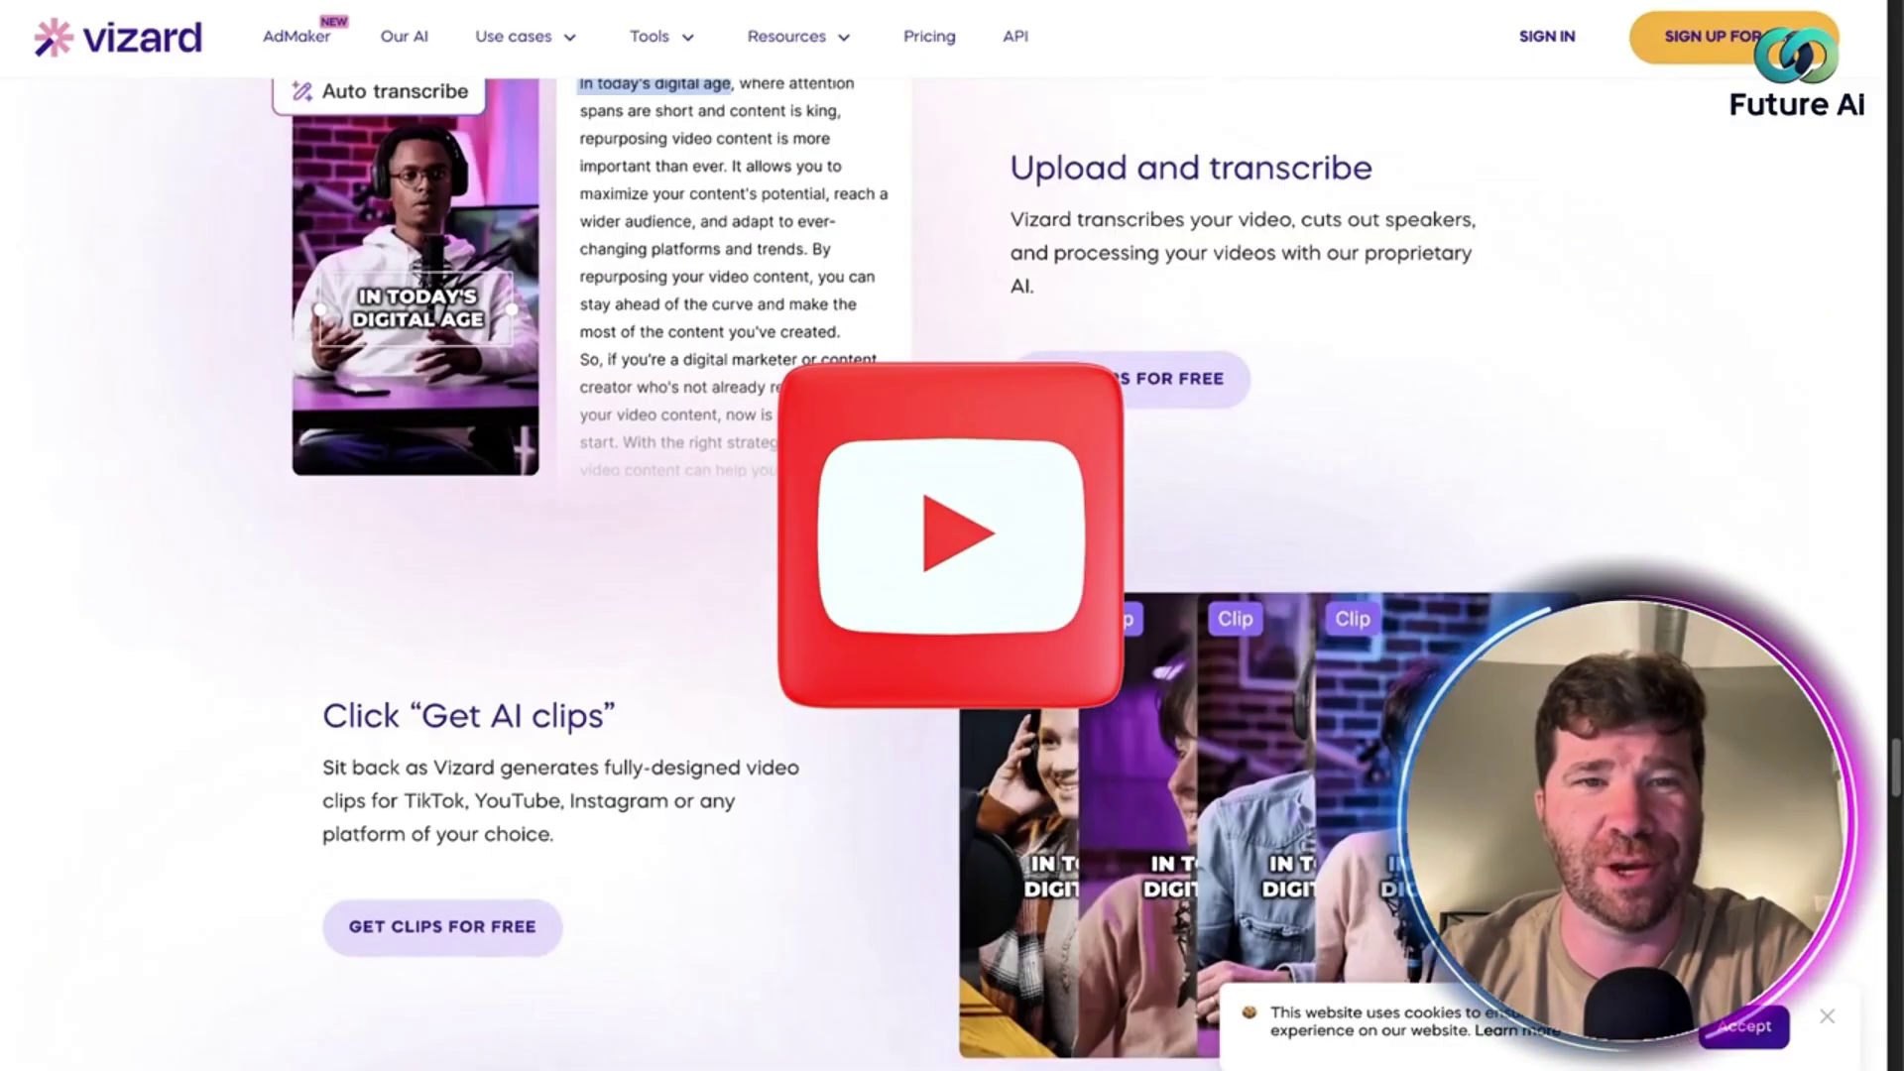
scroll(952, 535, down, 7)
scroll(1657, 438, down, 2)
scroll(1709, 434, down, 2)
scroll(1742, 435, down, 2)
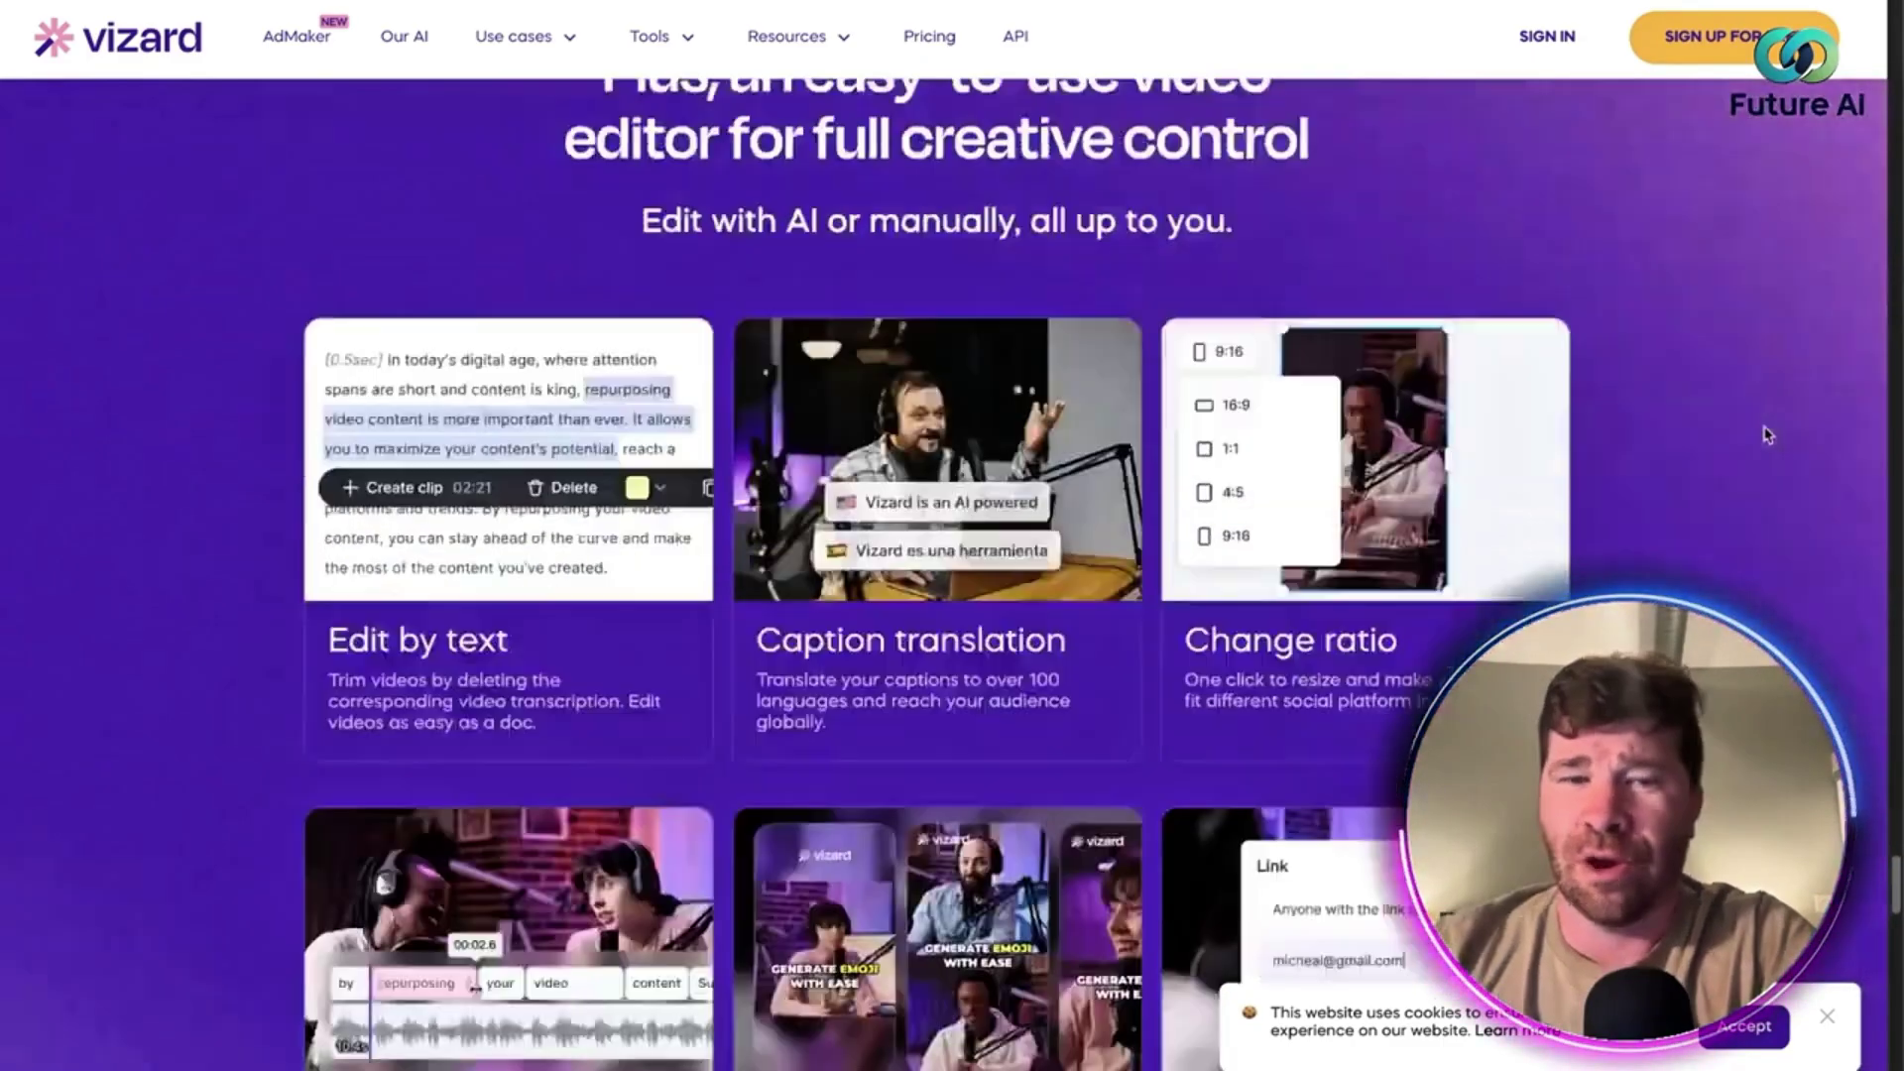
scroll(1767, 435, down, 2)
scroll(1767, 436, up, 2)
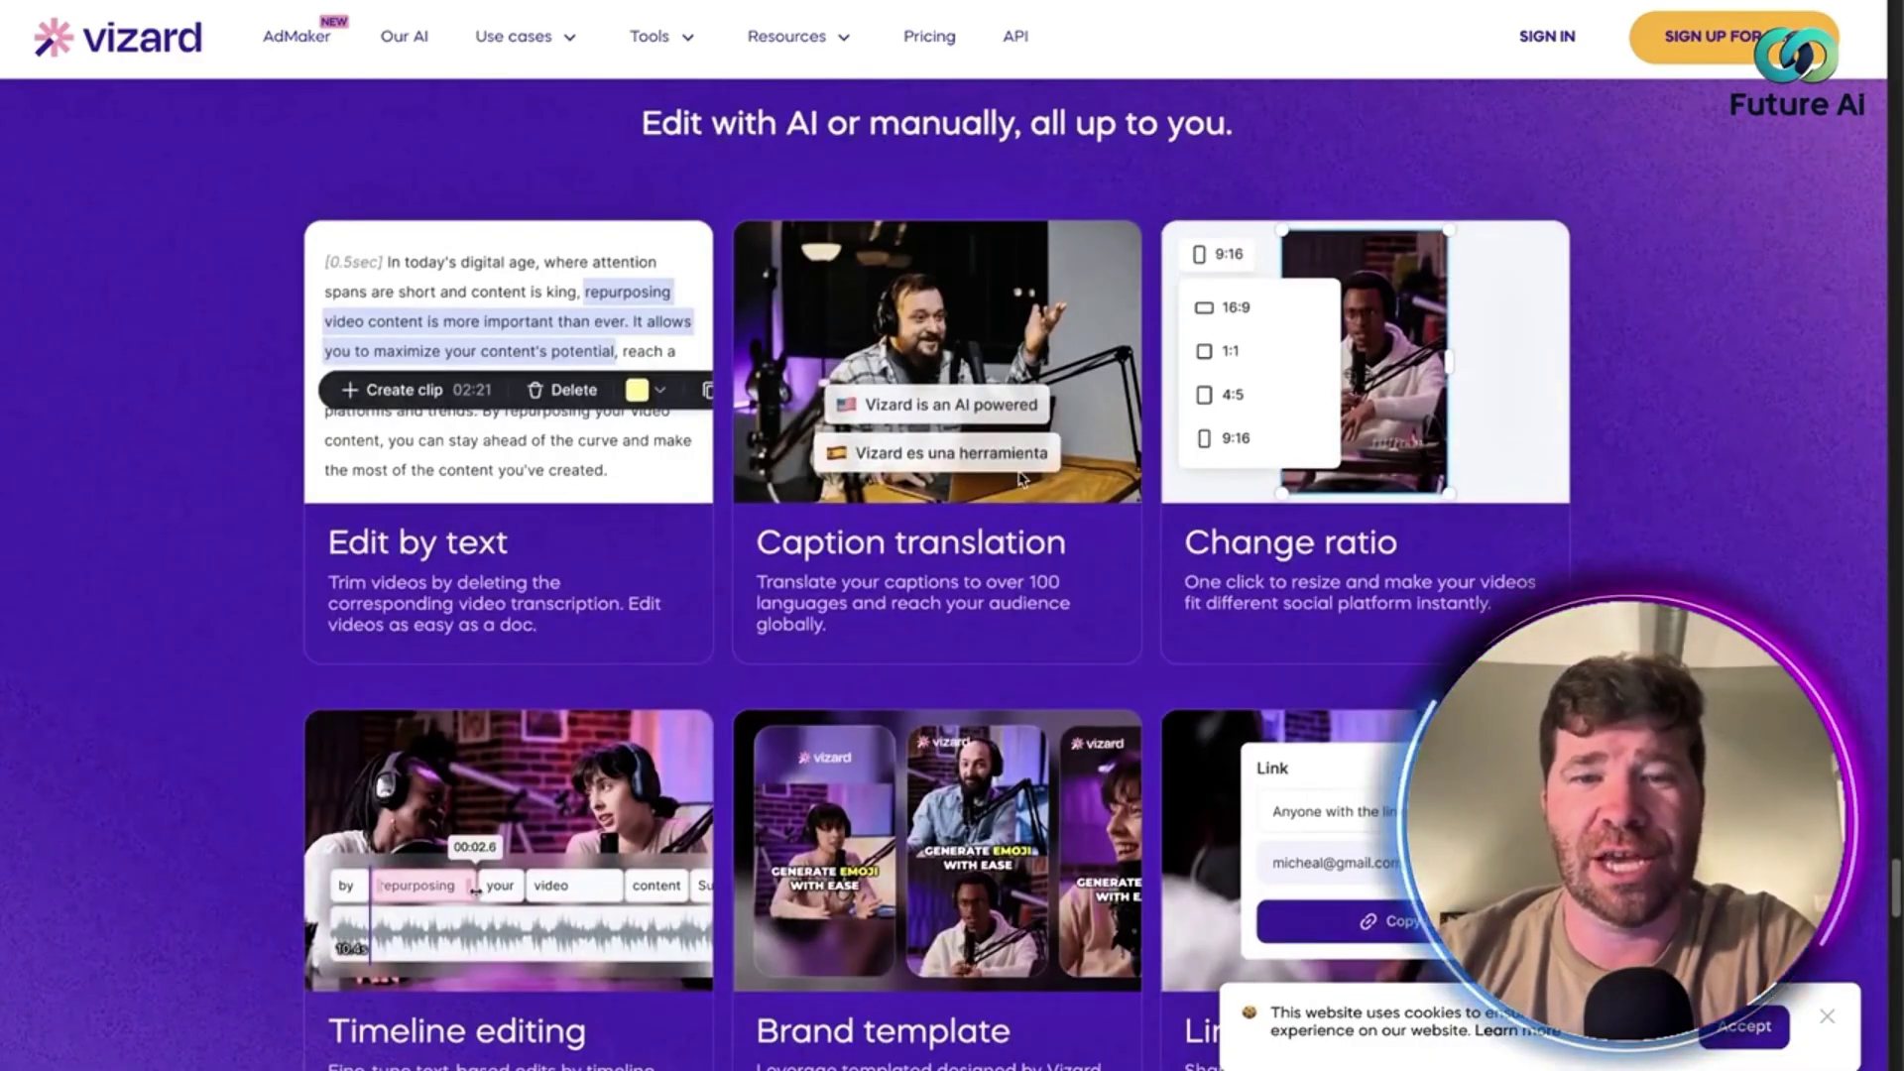
scroll(1398, 399, down, 2)
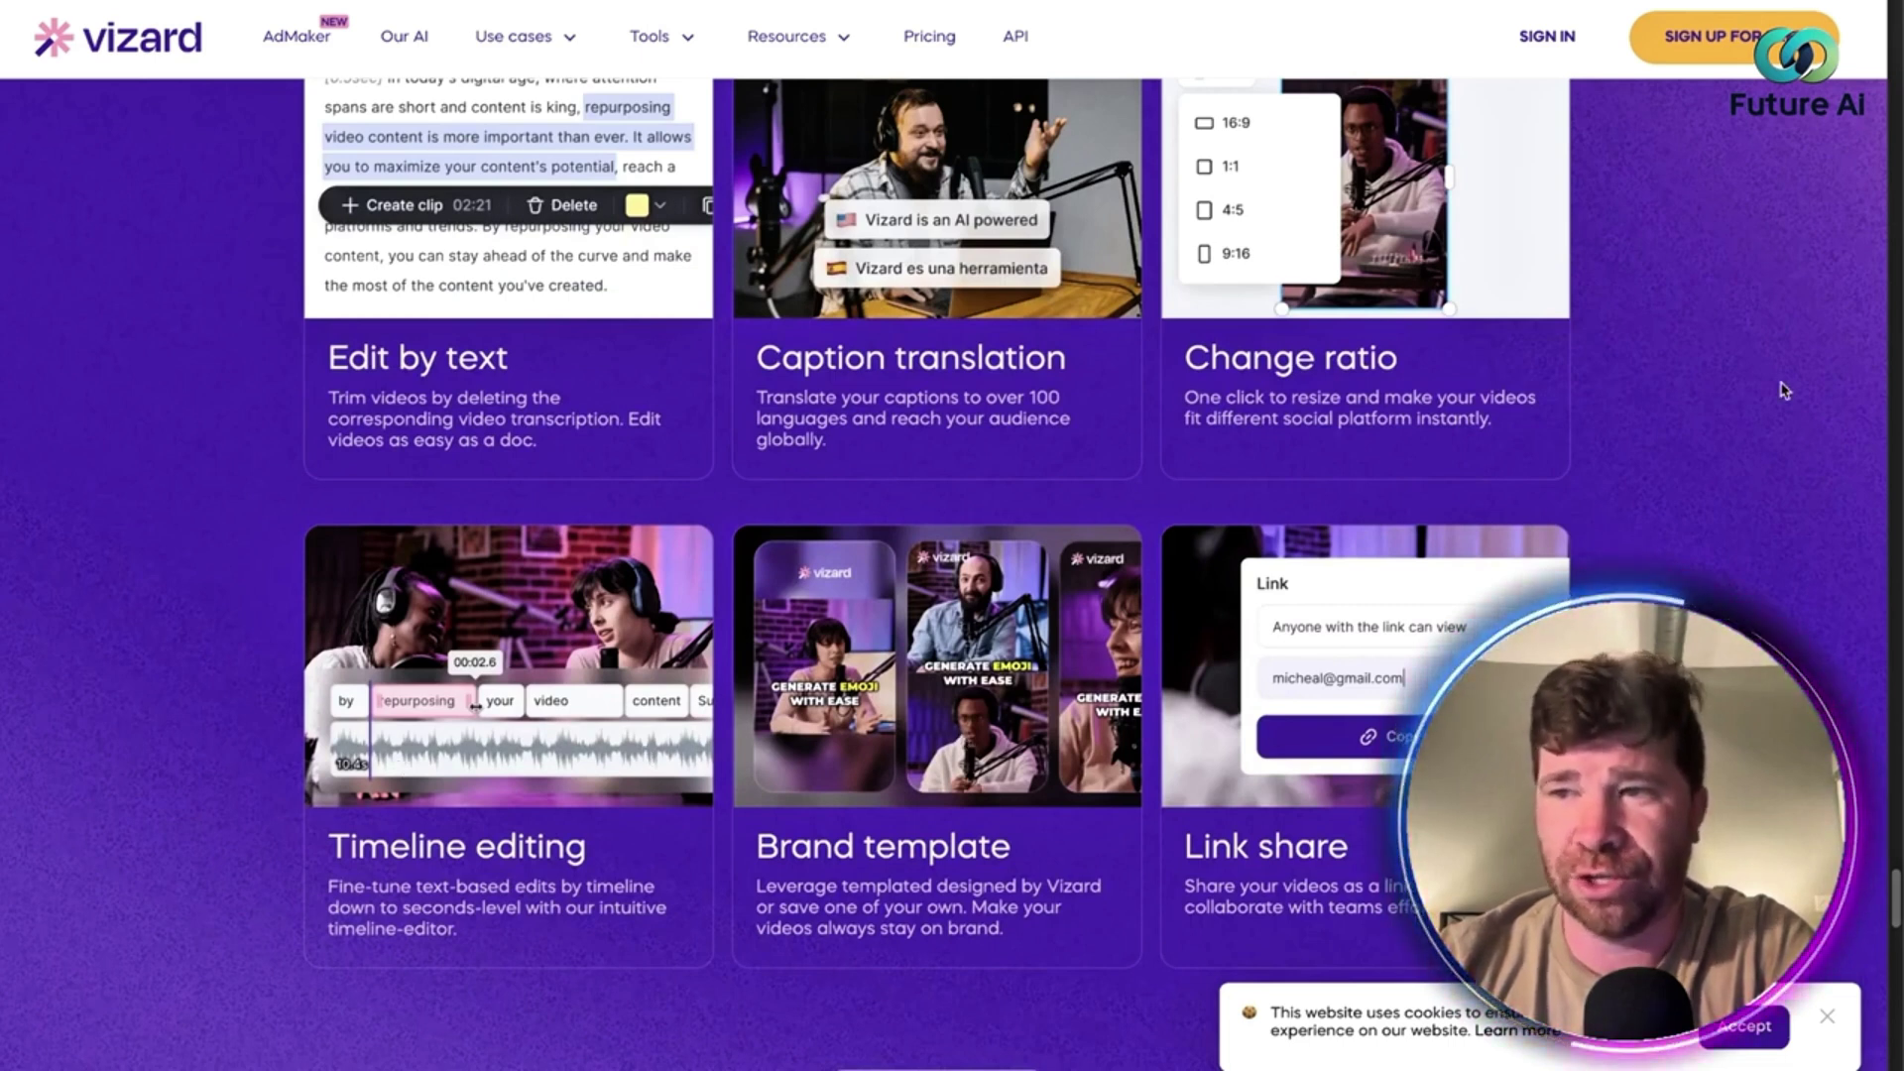
scroll(1783, 390, down, 4)
scroll(1793, 398, down, 3)
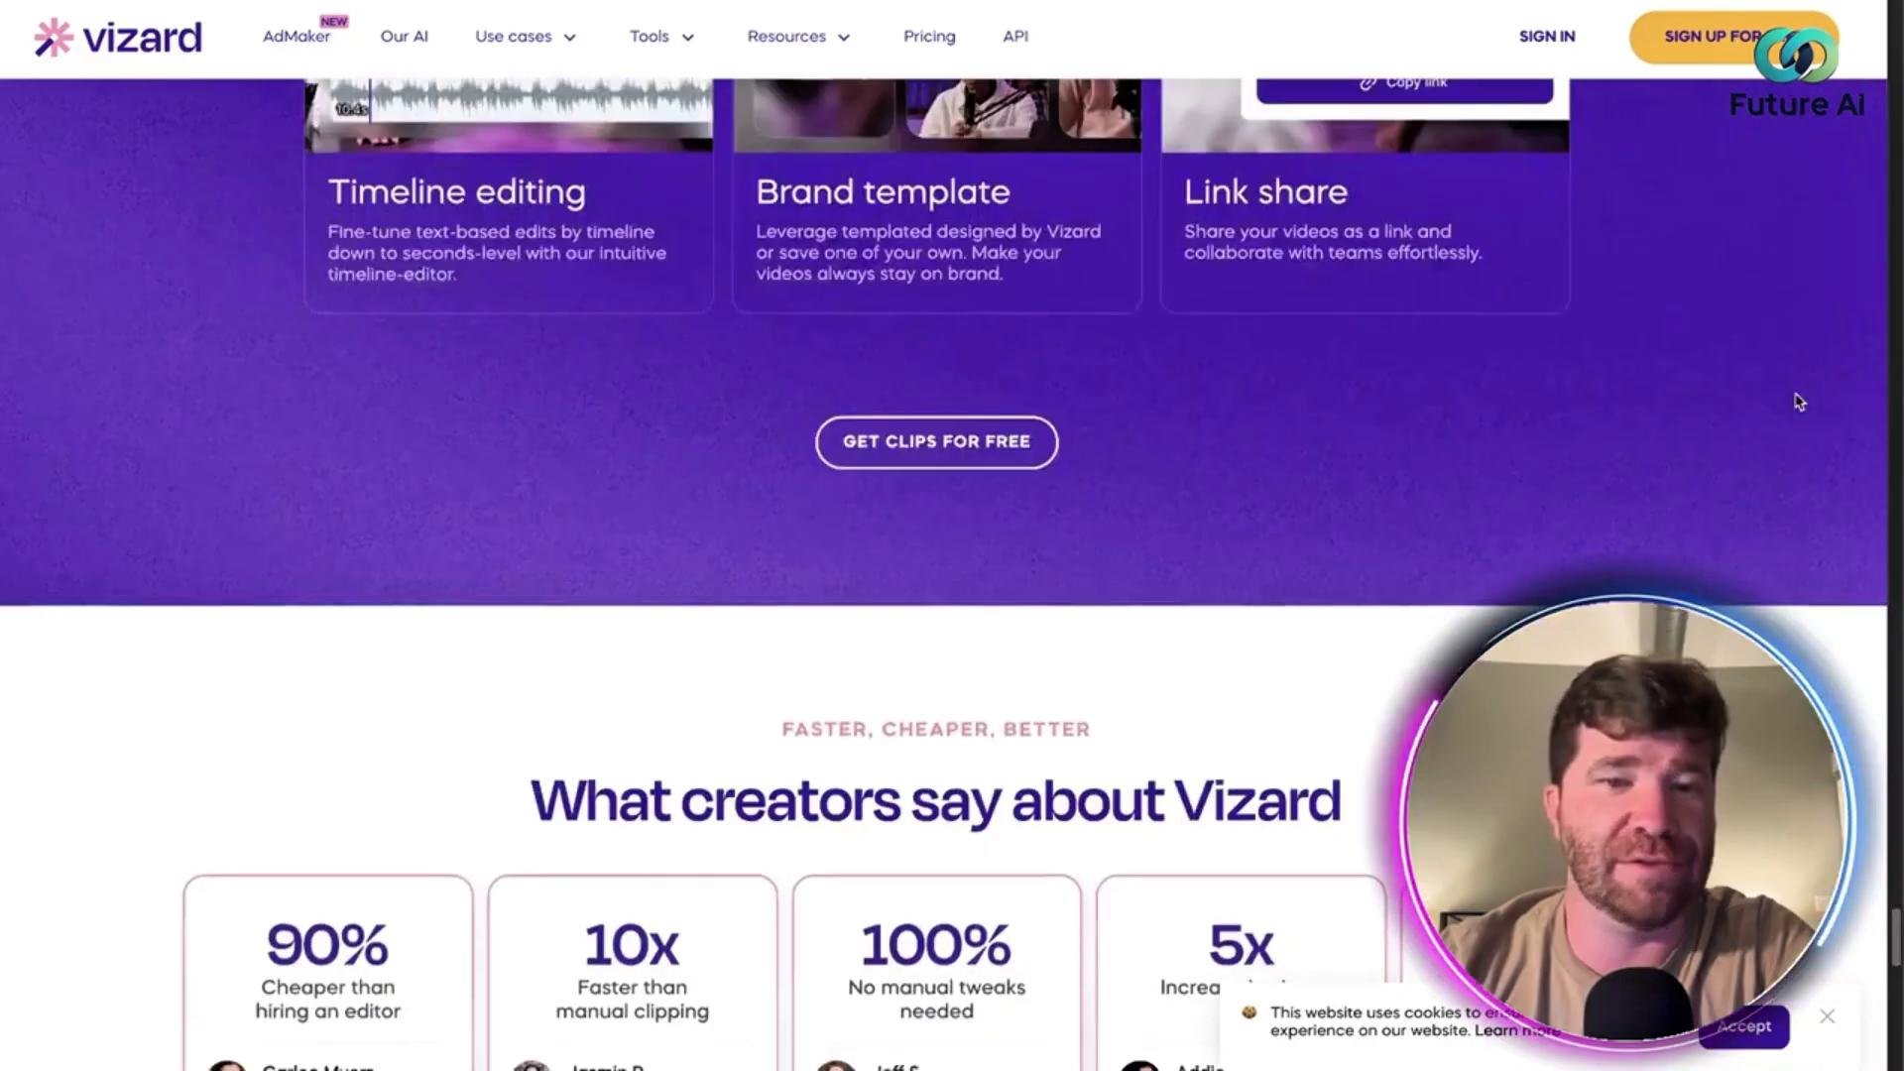
scroll(1798, 402, down, 3)
scroll(1798, 402, down, 2)
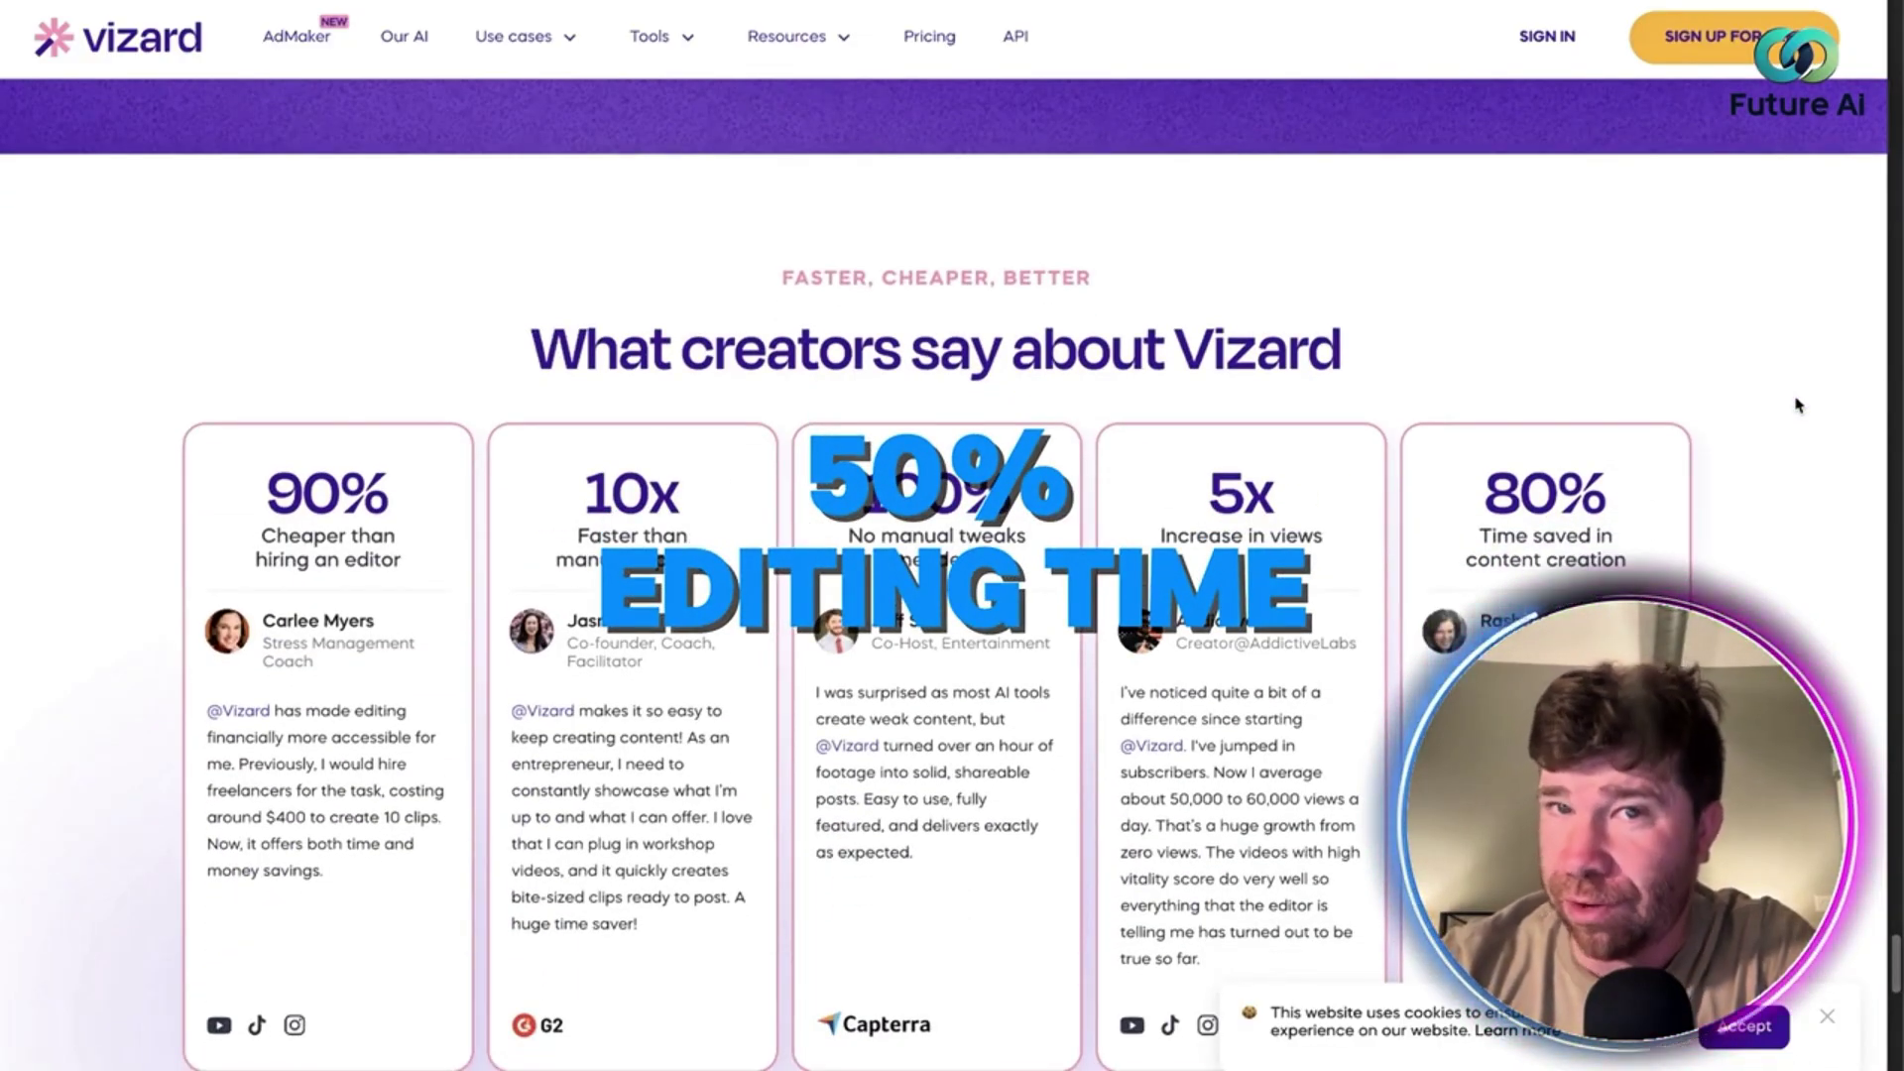
scroll(1798, 404, down, 2)
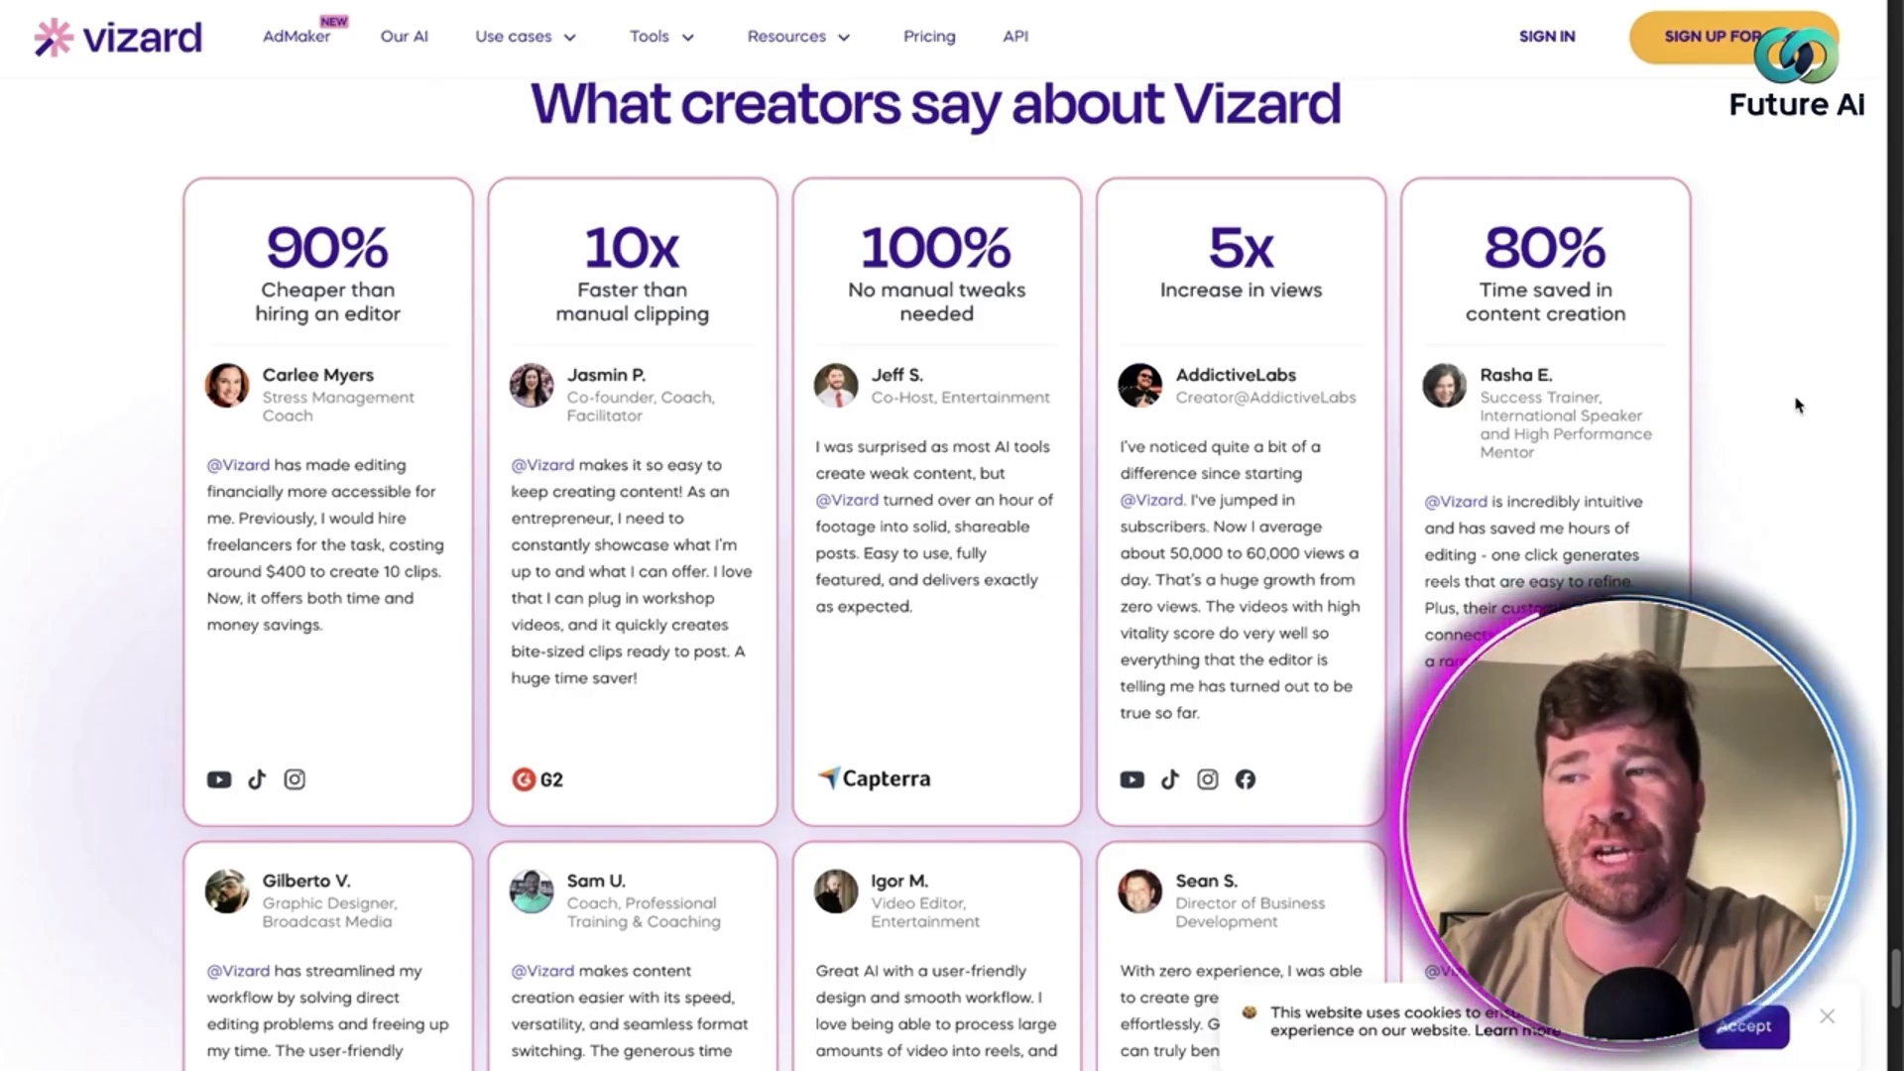
scroll(1799, 406, down, 1)
scroll(1798, 406, down, 1)
scroll(1798, 406, down, 2)
scroll(1798, 404, up, 2)
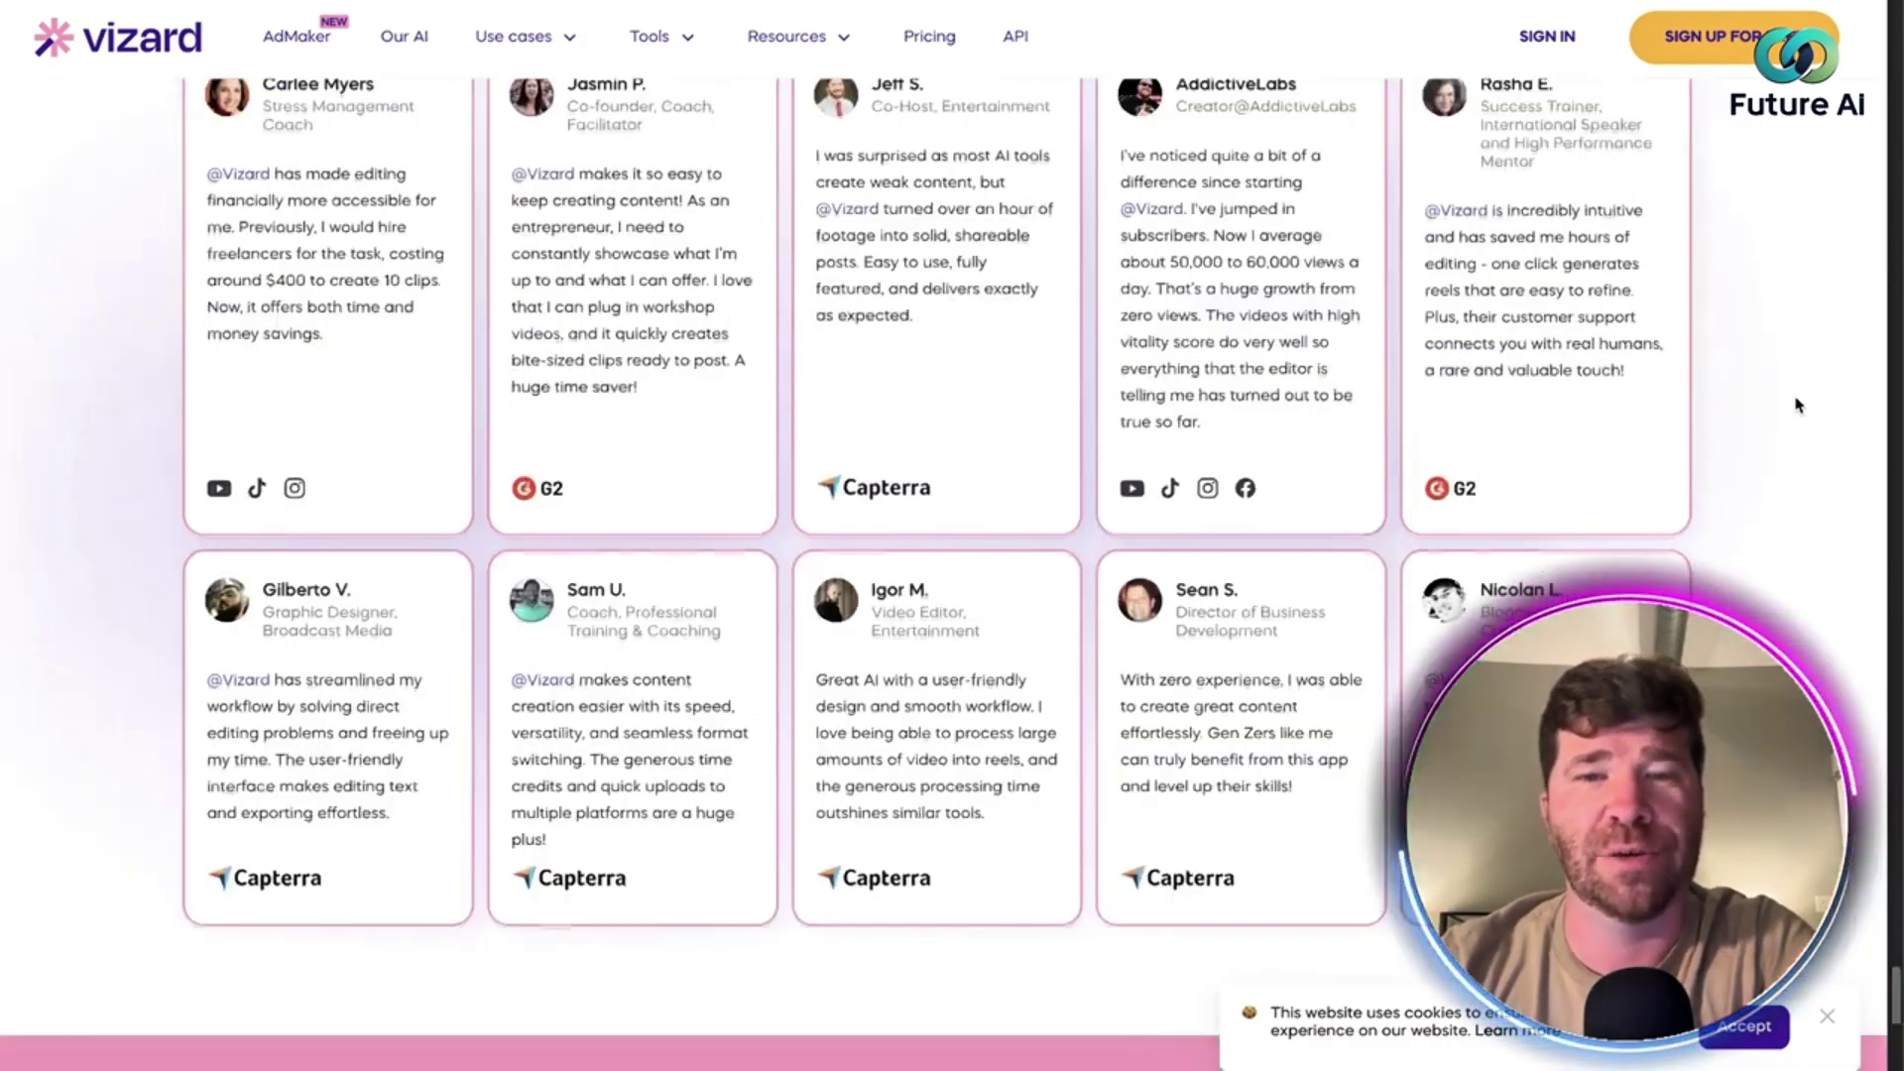
scroll(1798, 405, up, 2)
scroll(1797, 405, up, 5)
scroll(1798, 405, up, 5)
scroll(1798, 405, up, 5)
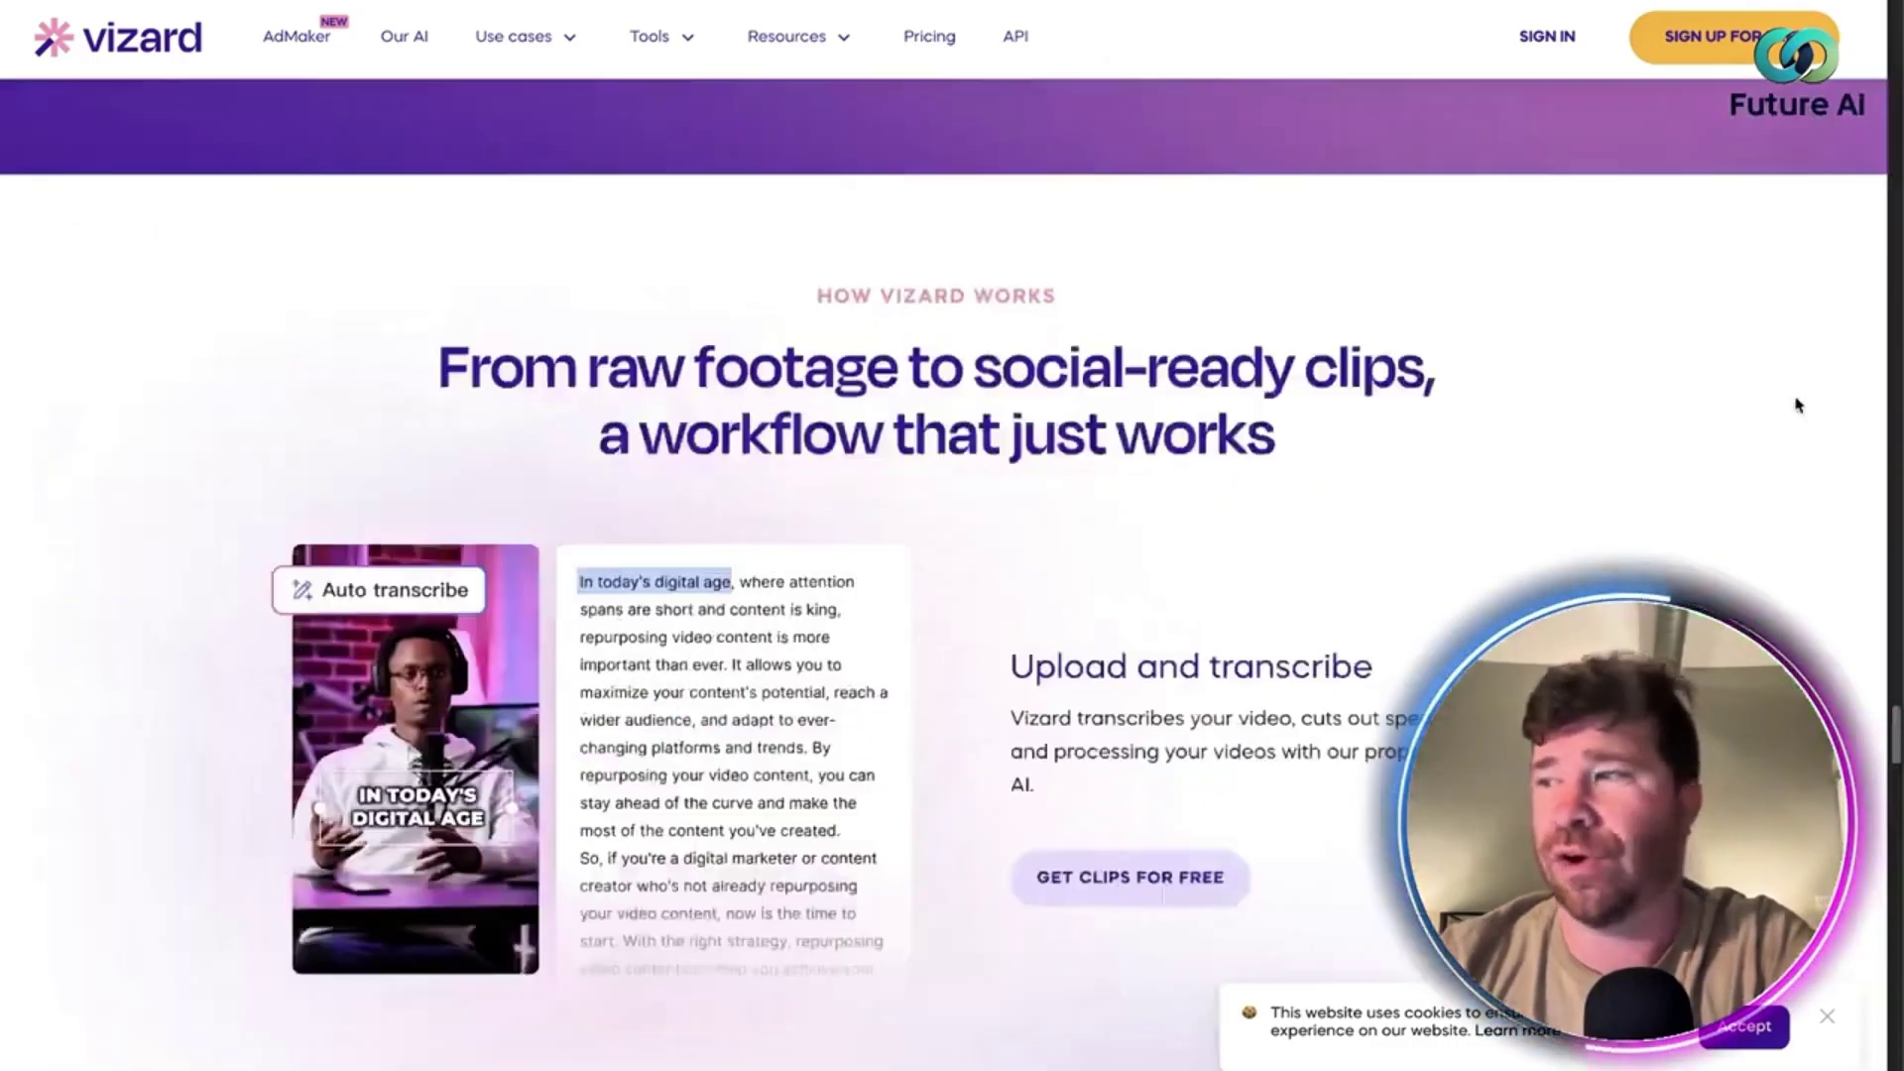
scroll(1798, 406, up, 5)
scroll(1799, 404, up, 3)
scroll(1797, 405, up, 3)
scroll(1798, 405, up, 5)
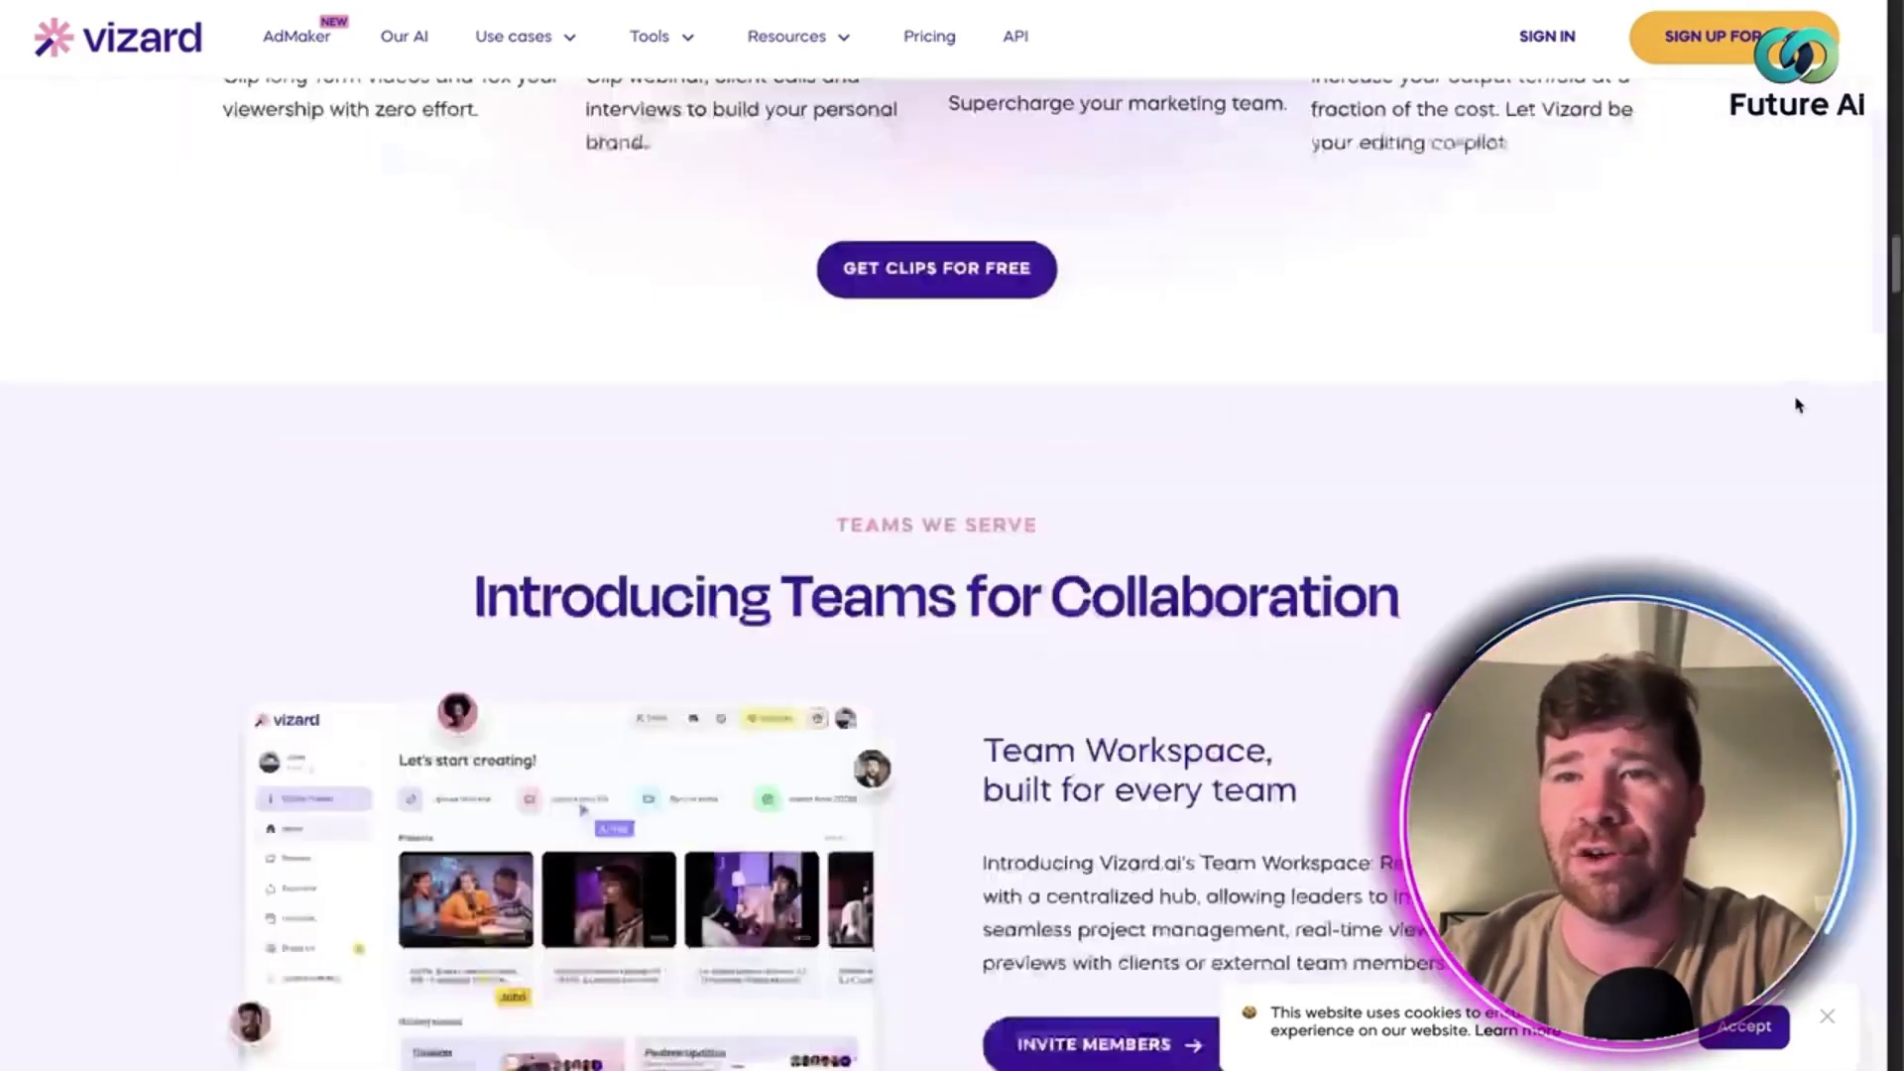
scroll(1798, 406, up, 5)
scroll(1785, 404, up, 5)
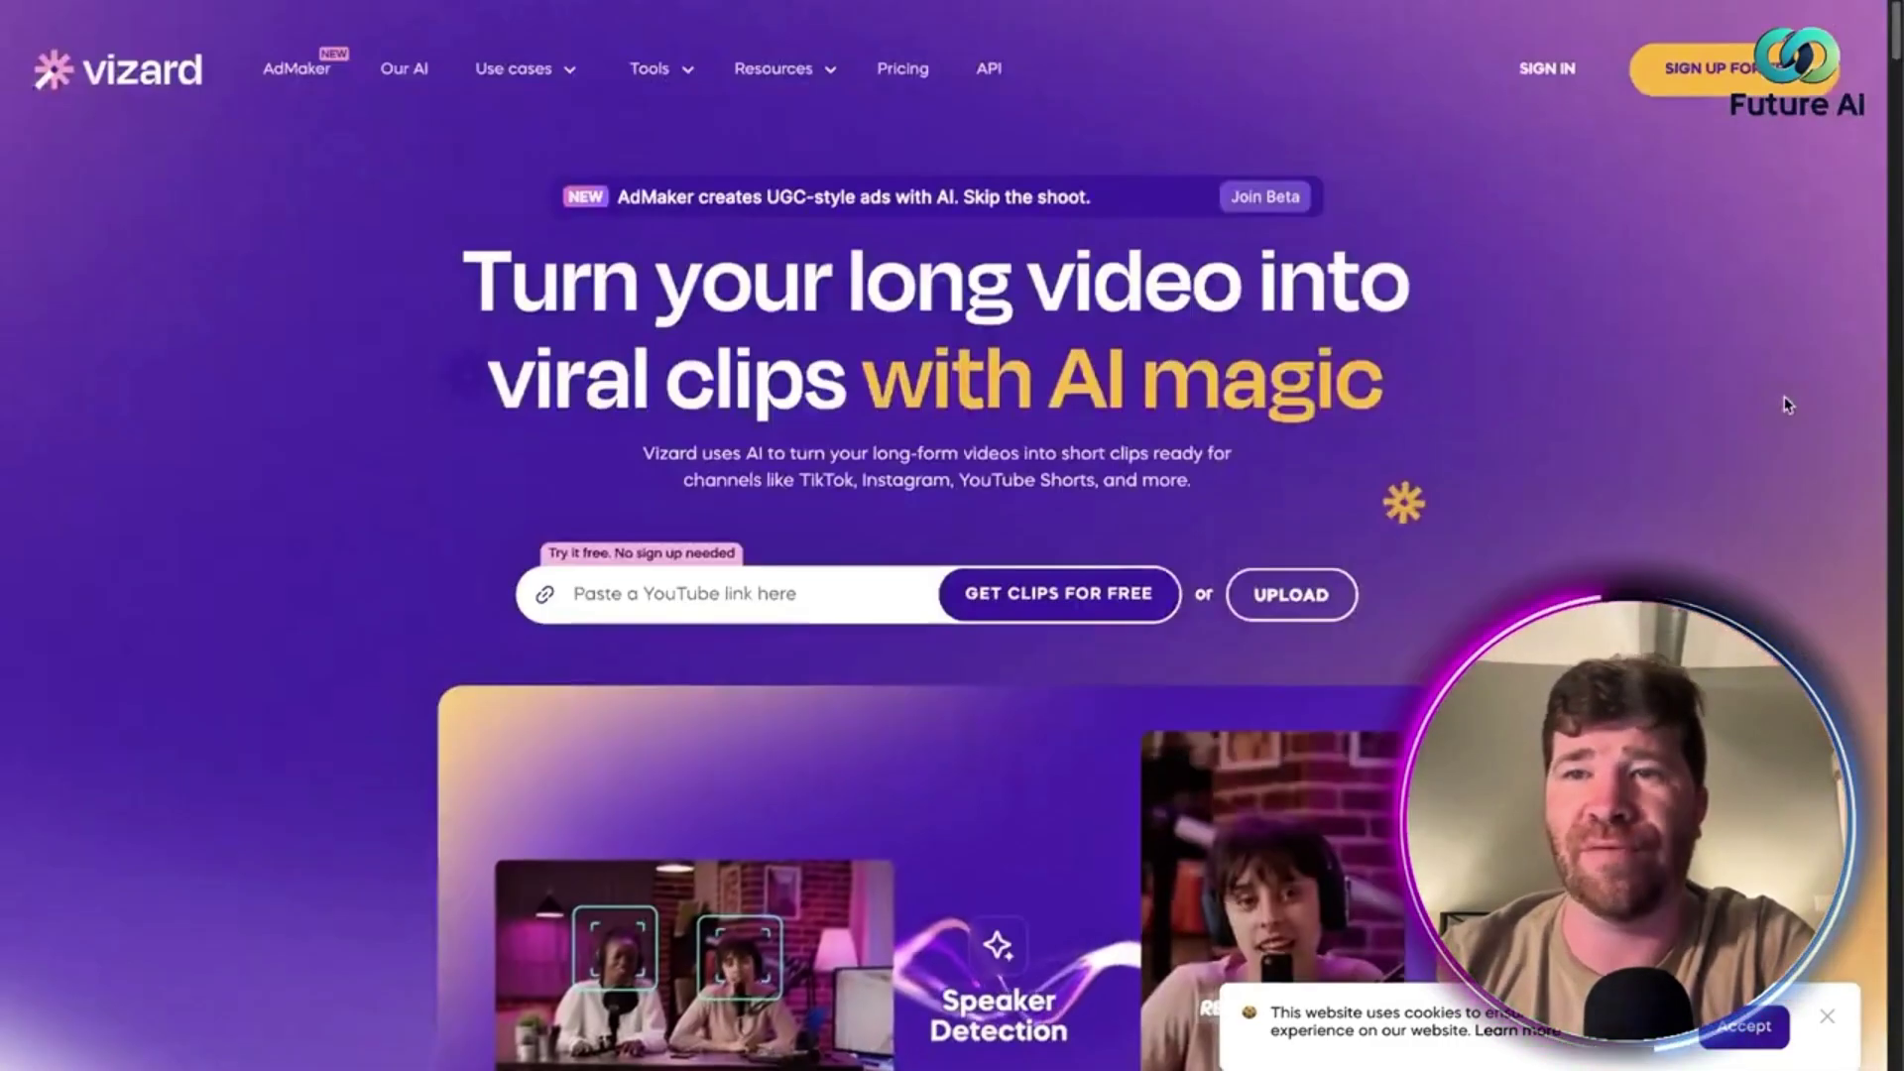
Open the sign-up form and start an email entry, dismissing the saved-email suggestions.
click(1756, 83)
click(827, 482)
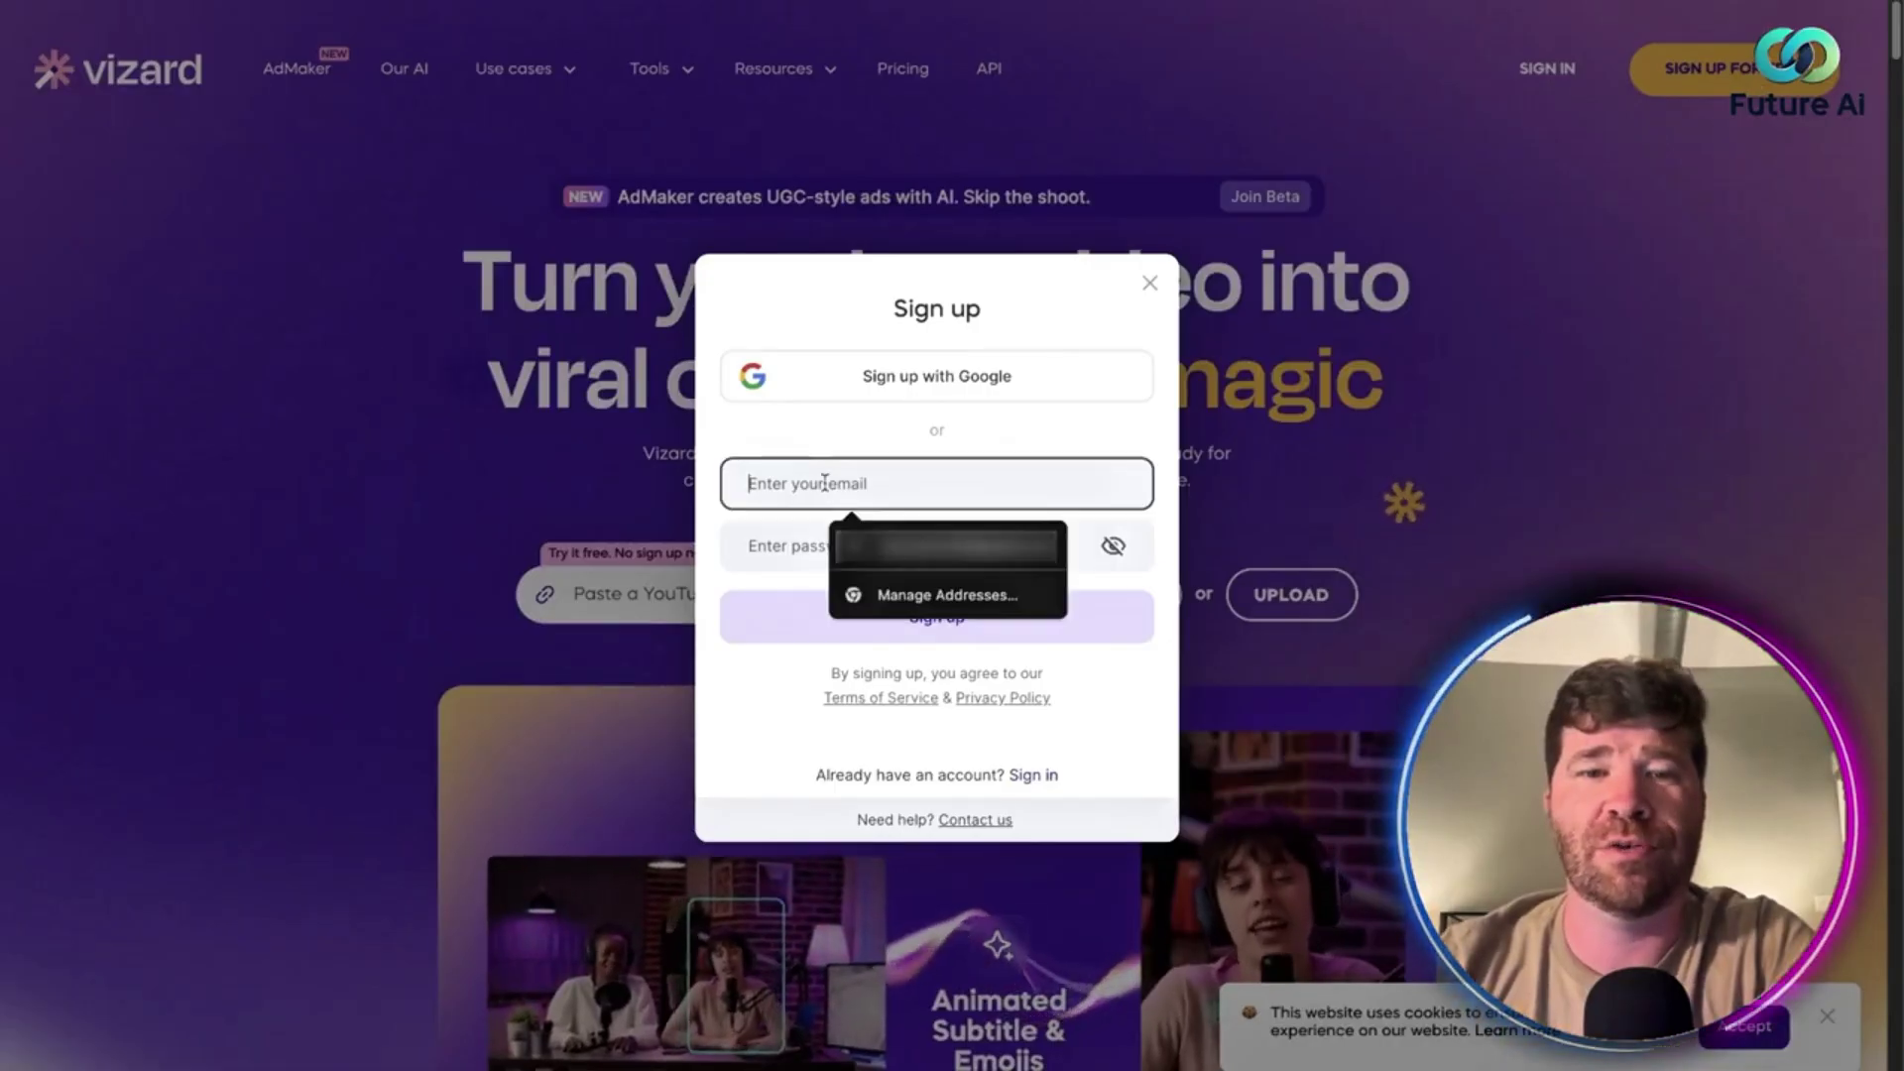
click(827, 422)
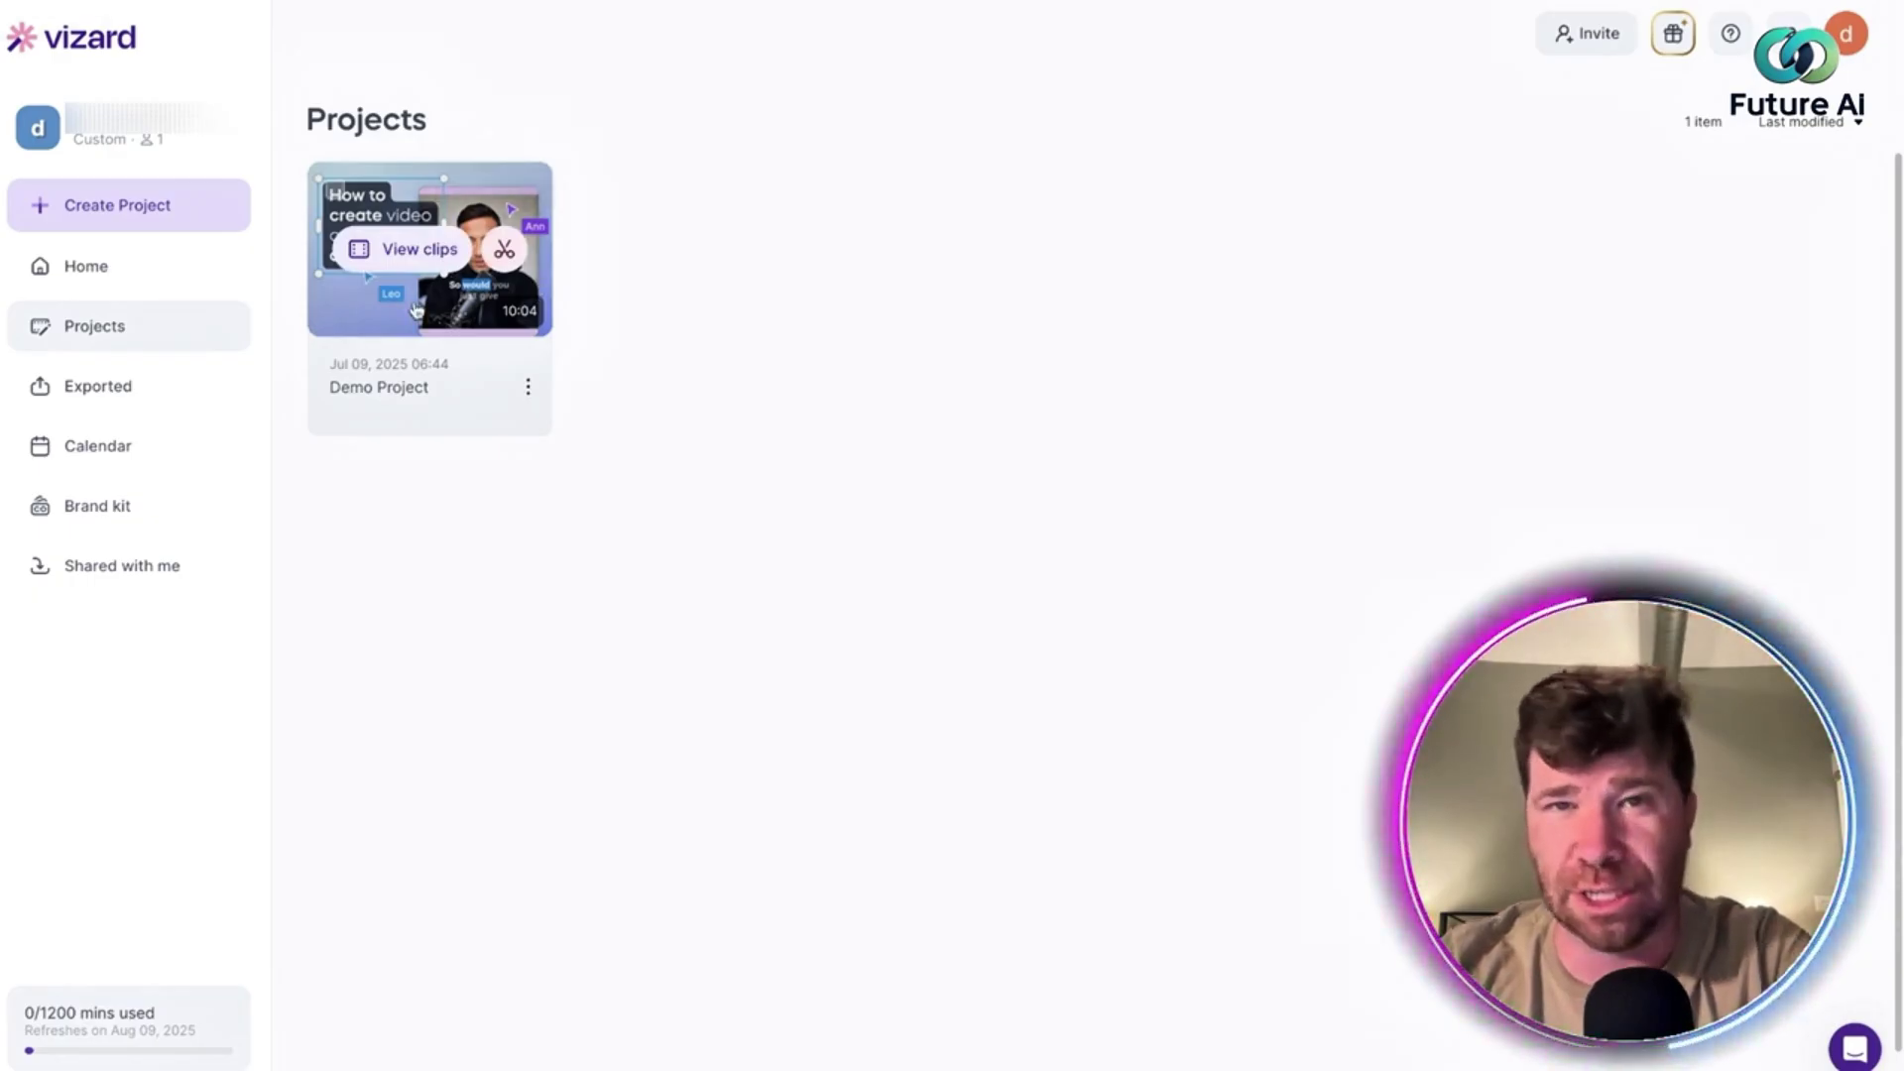
Visit the Home, Projects, Exported and Calendar dashboard pages in turn.
click(83, 275)
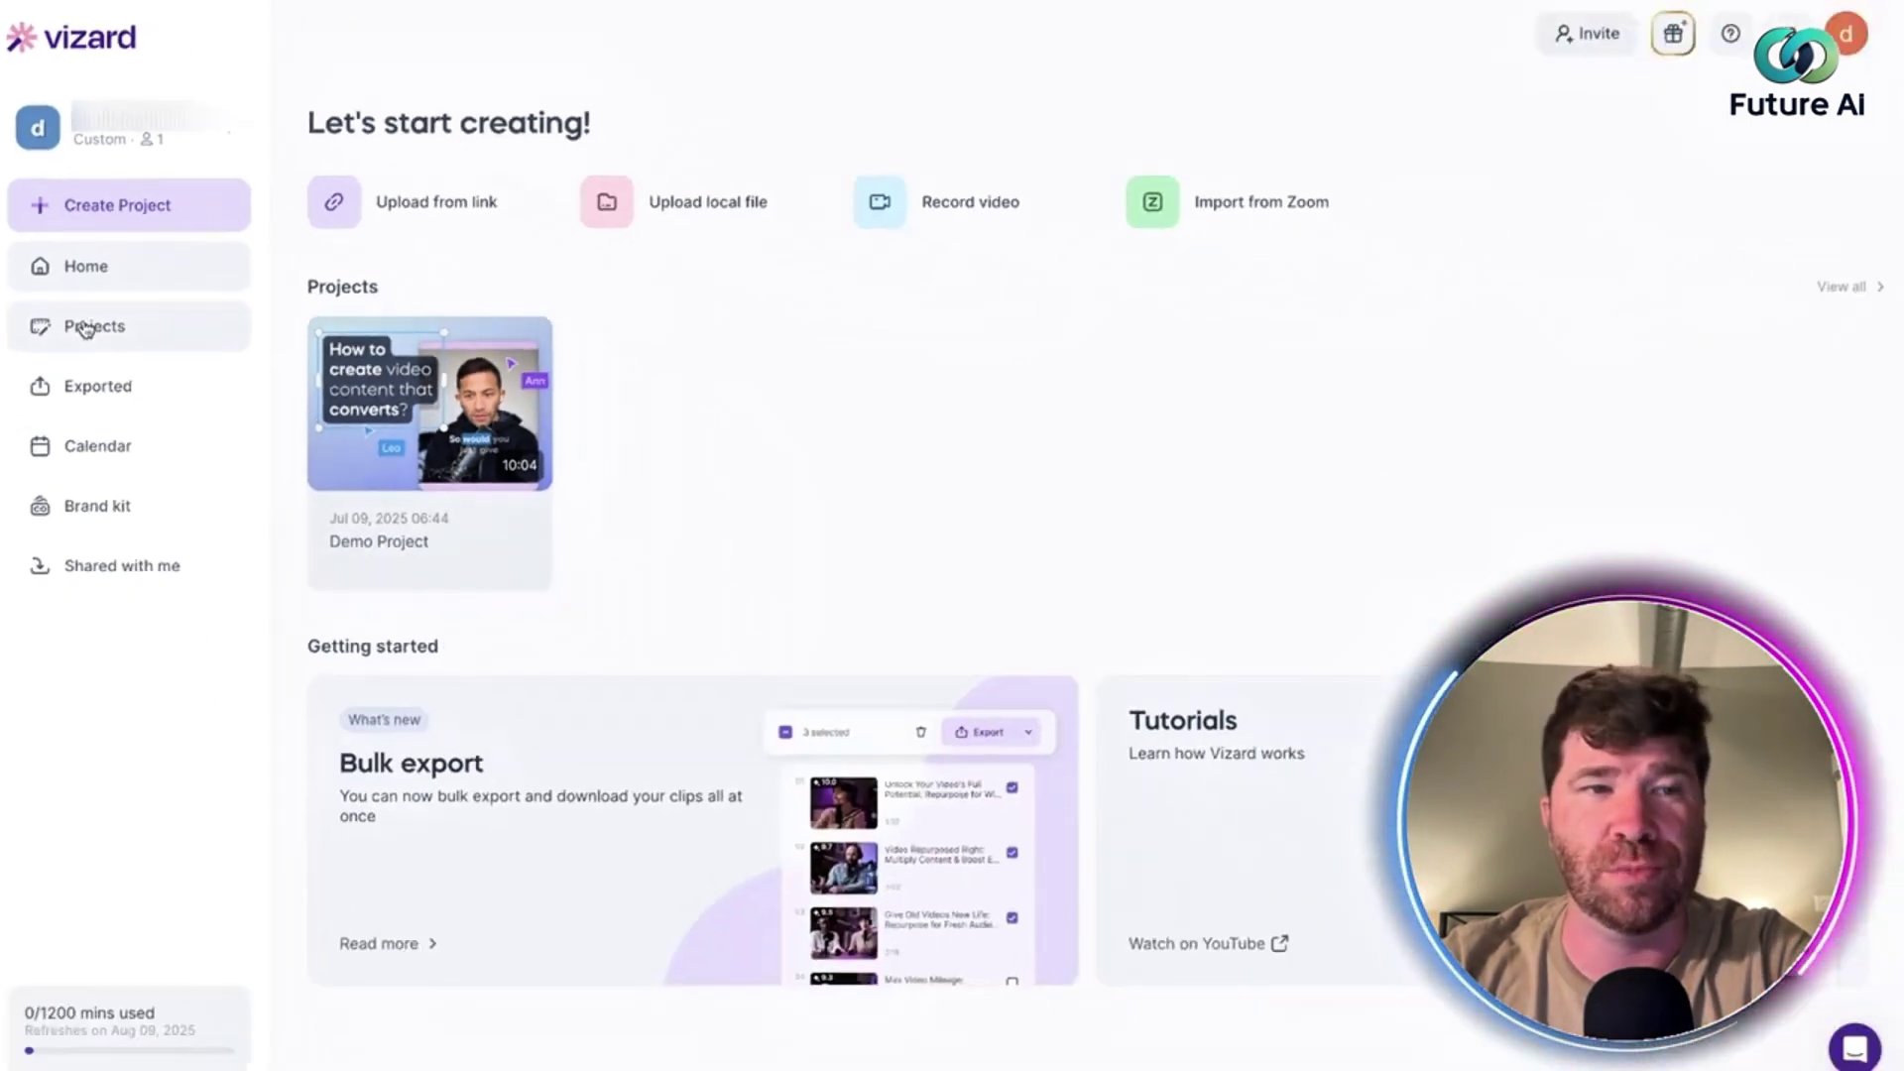
click(80, 325)
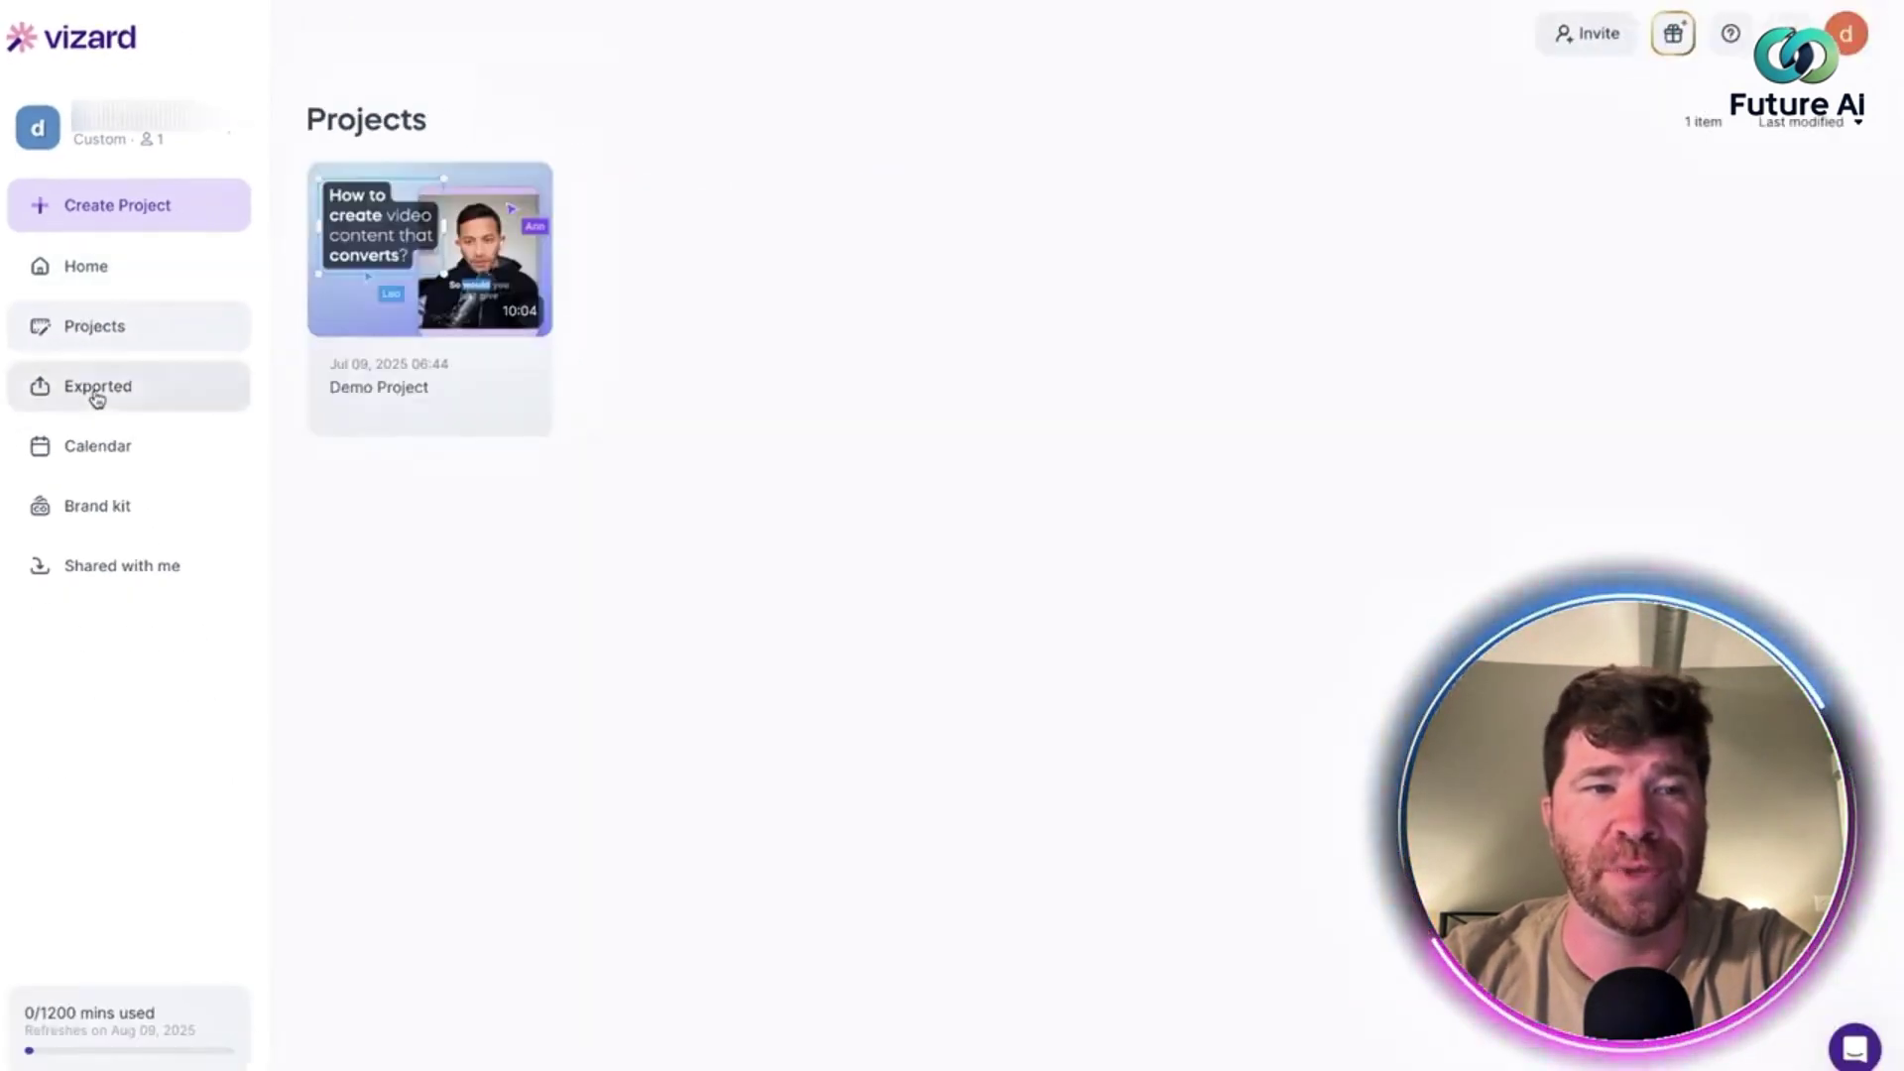
click(97, 395)
click(98, 446)
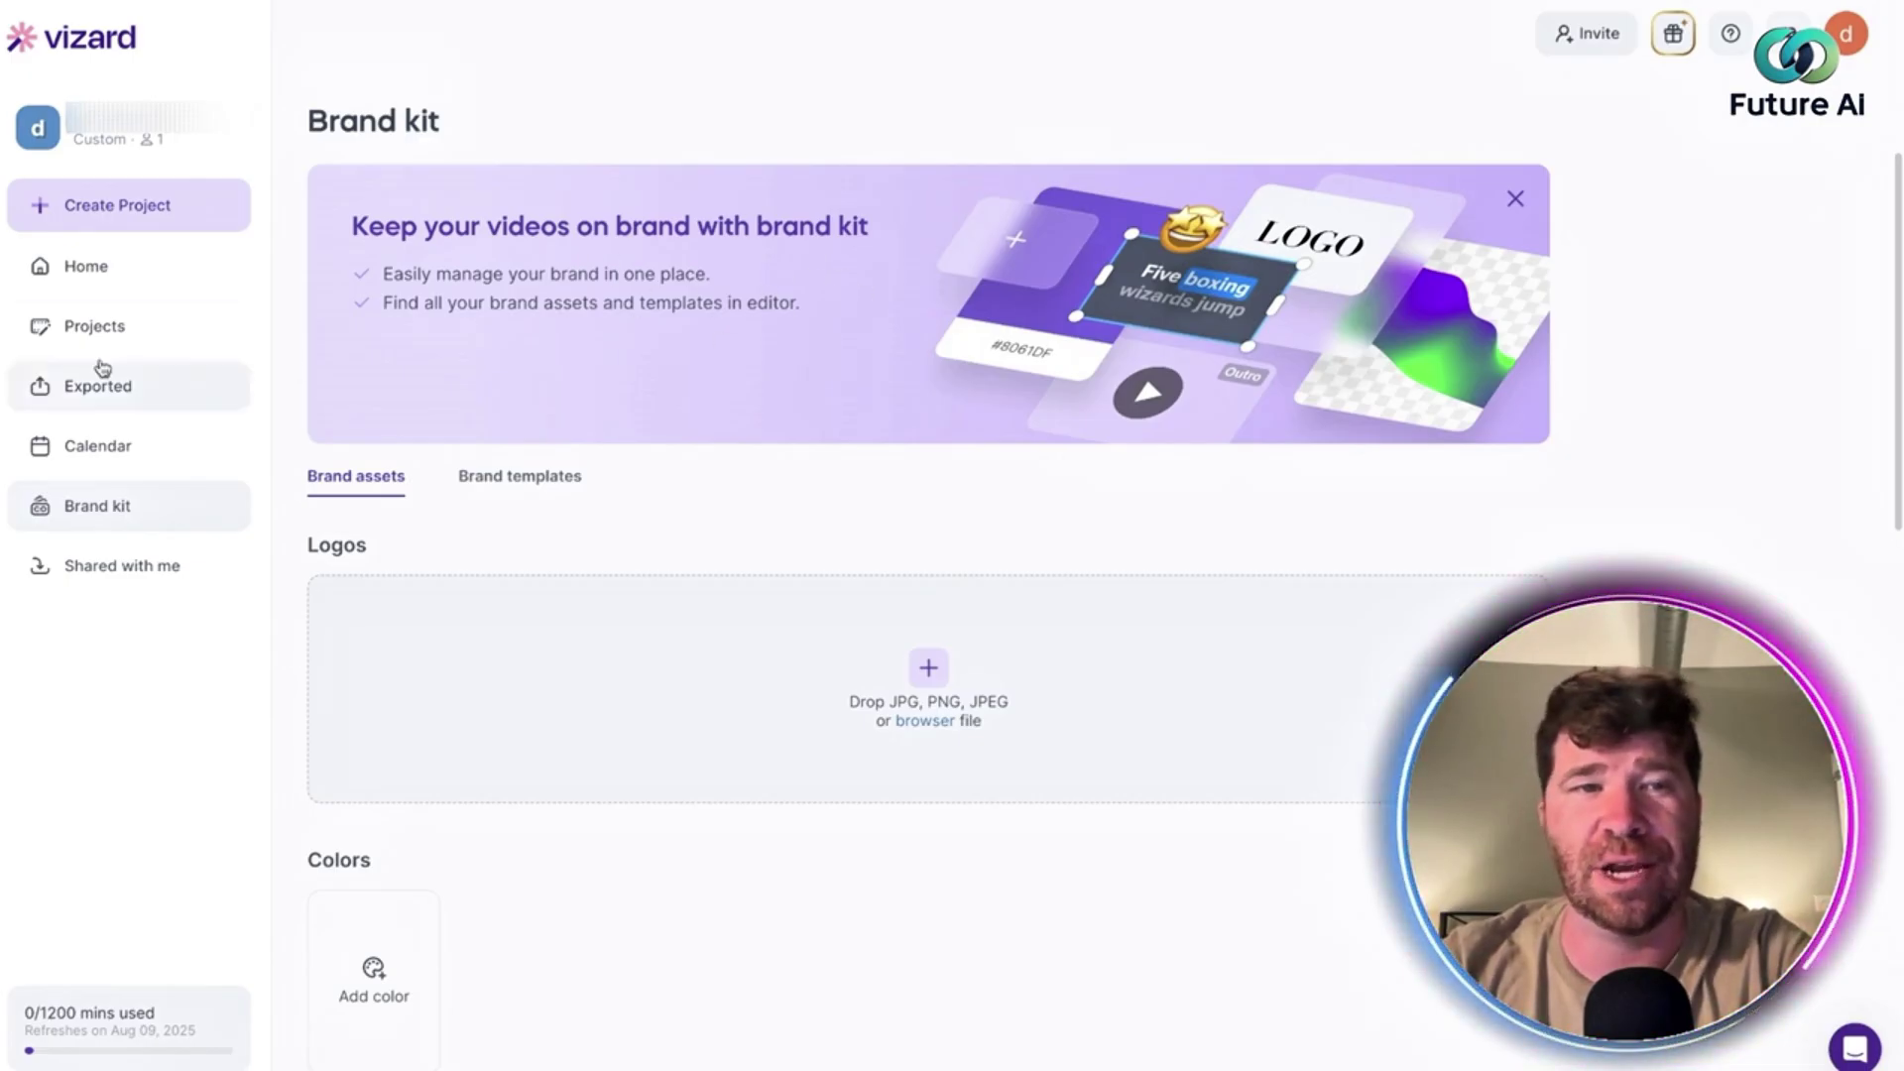
Check the Create Project options, then generate a shareable invite link under Invite members.
click(68, 212)
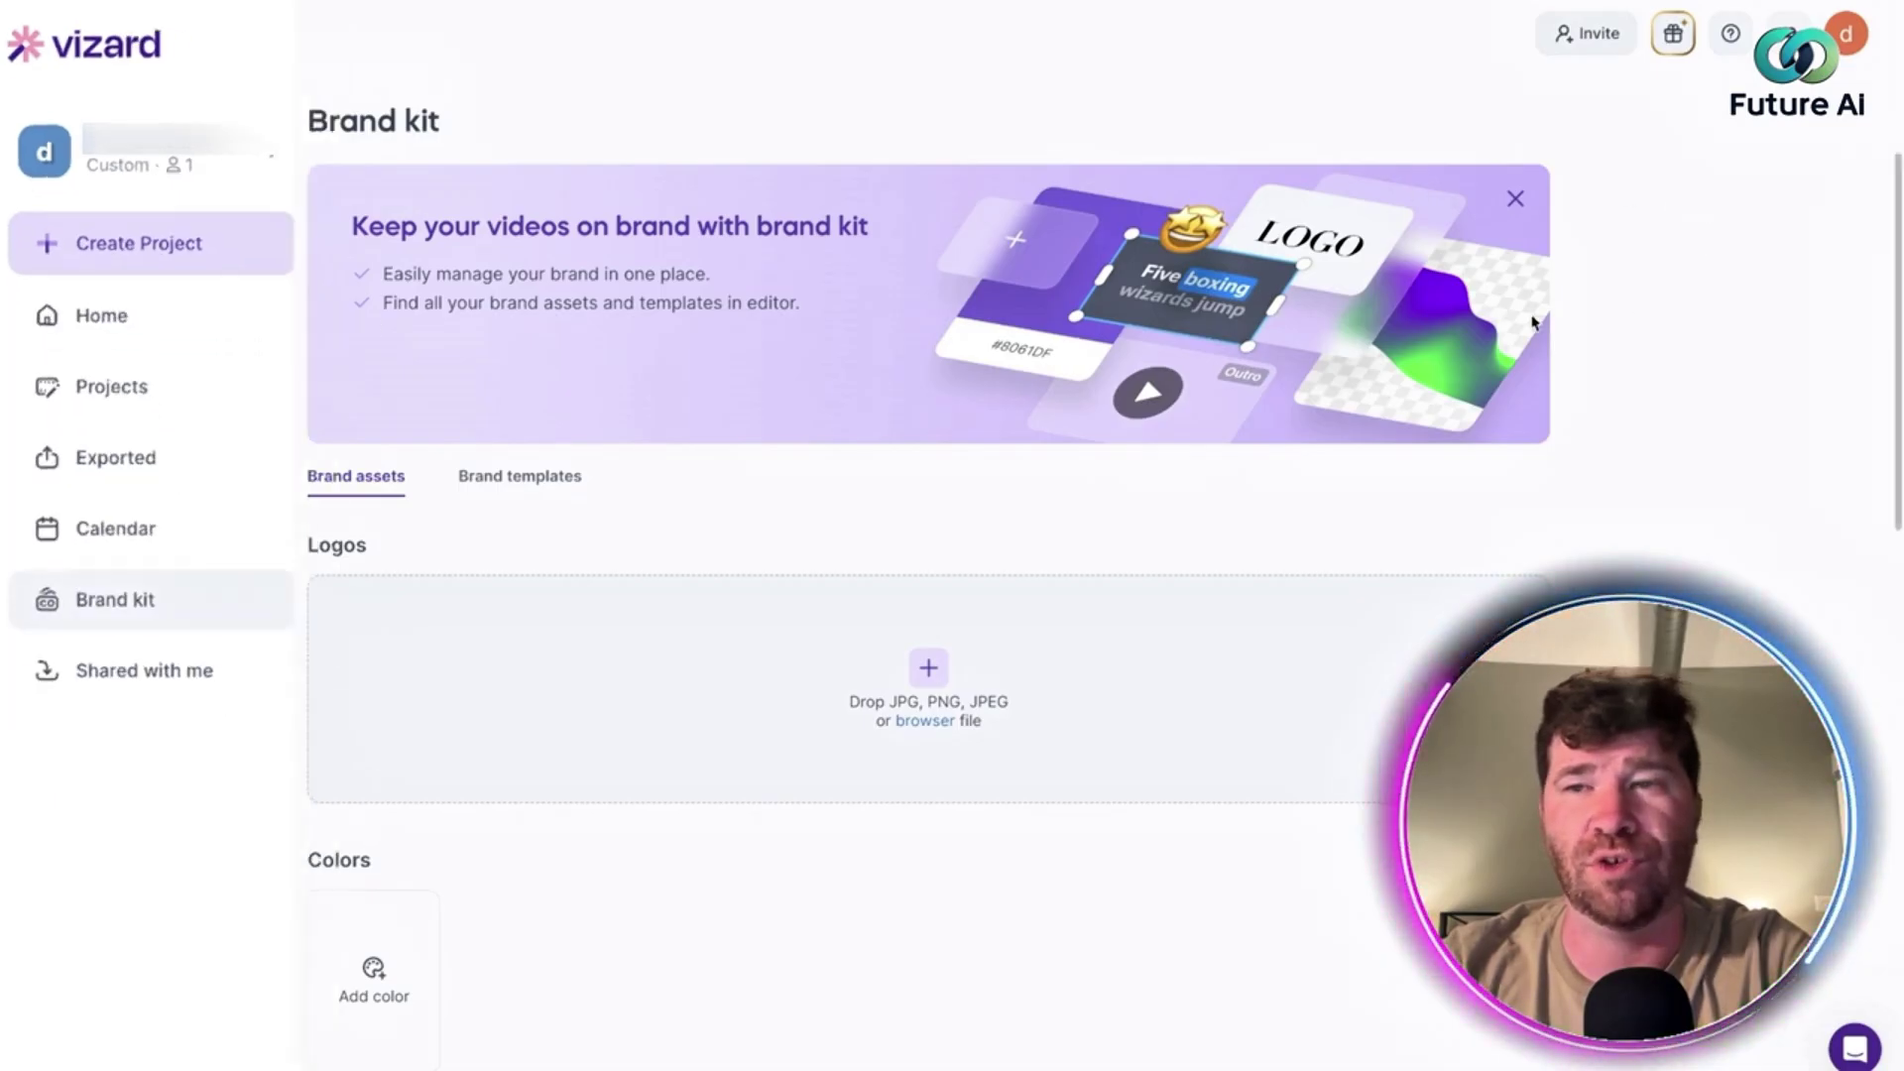
click(1600, 42)
click(943, 551)
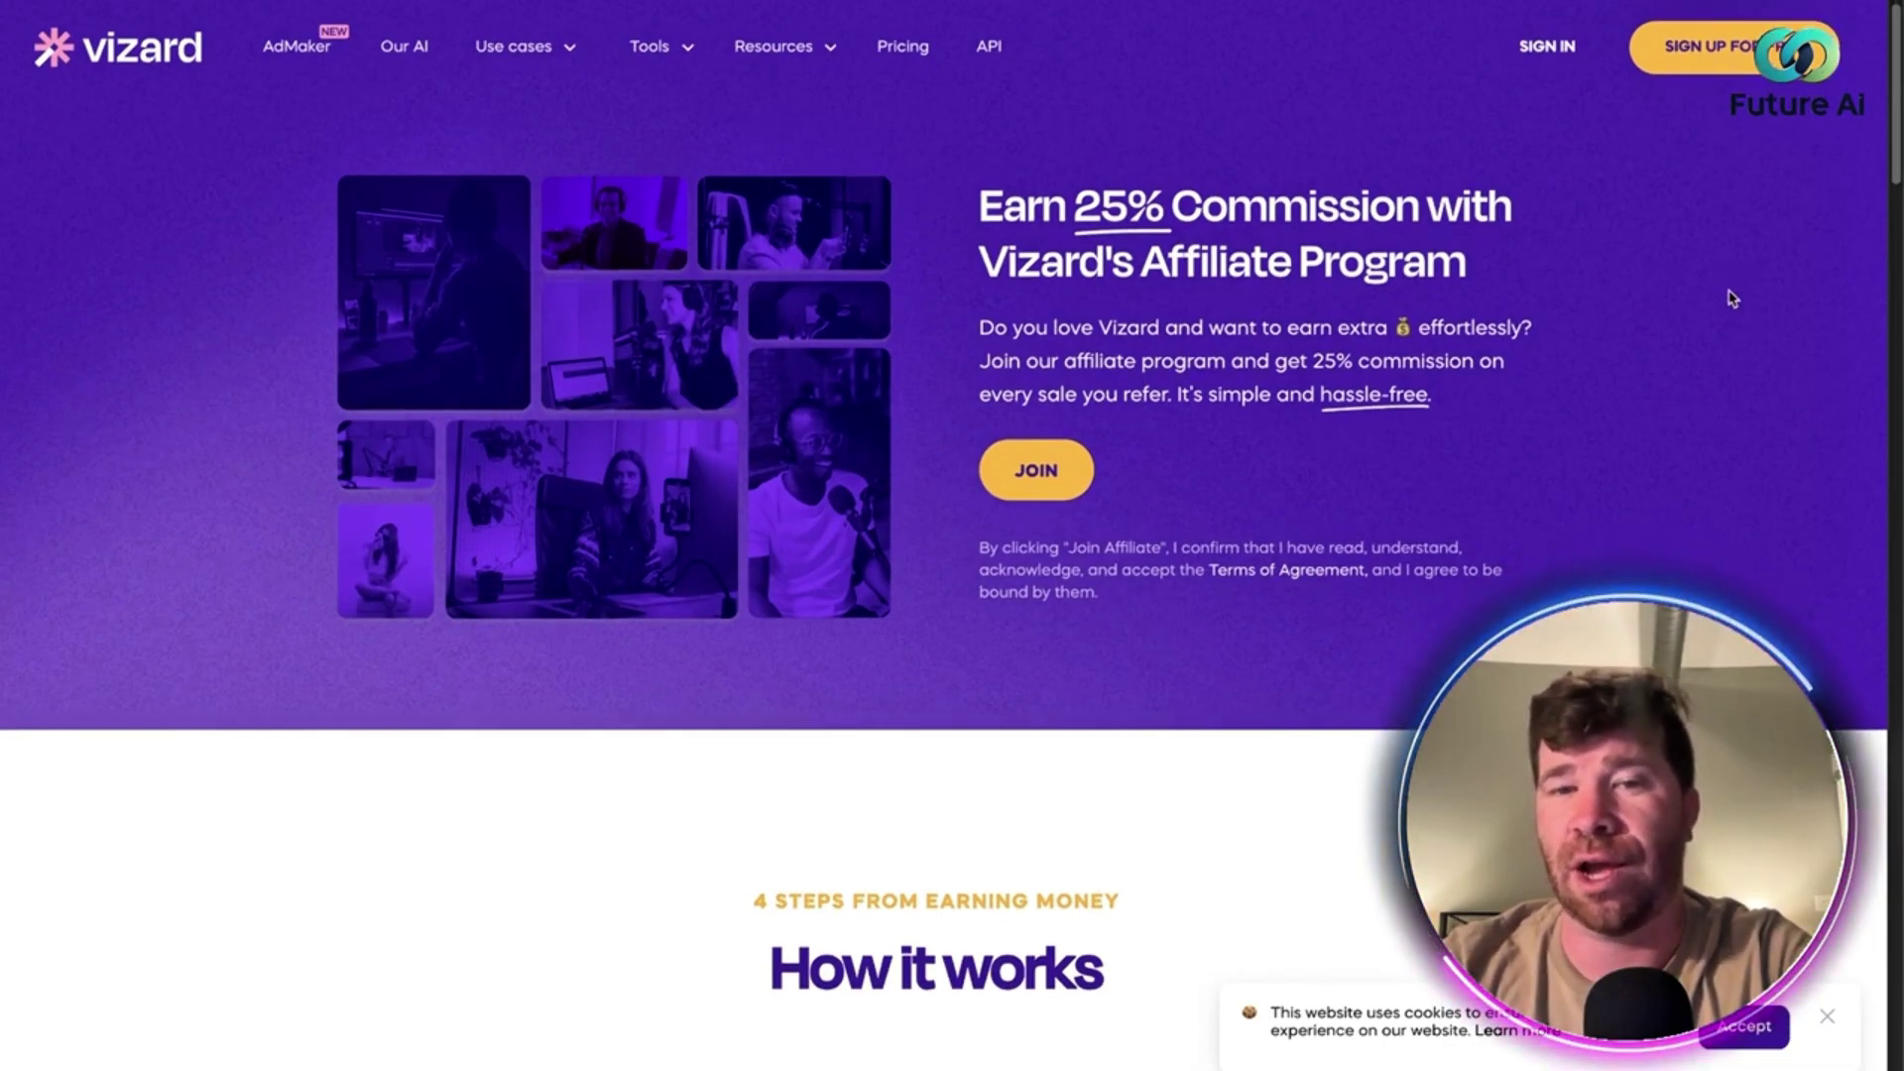
scroll(1734, 304, down, 1)
scroll(1740, 320, down, 3)
scroll(1744, 333, down, 1)
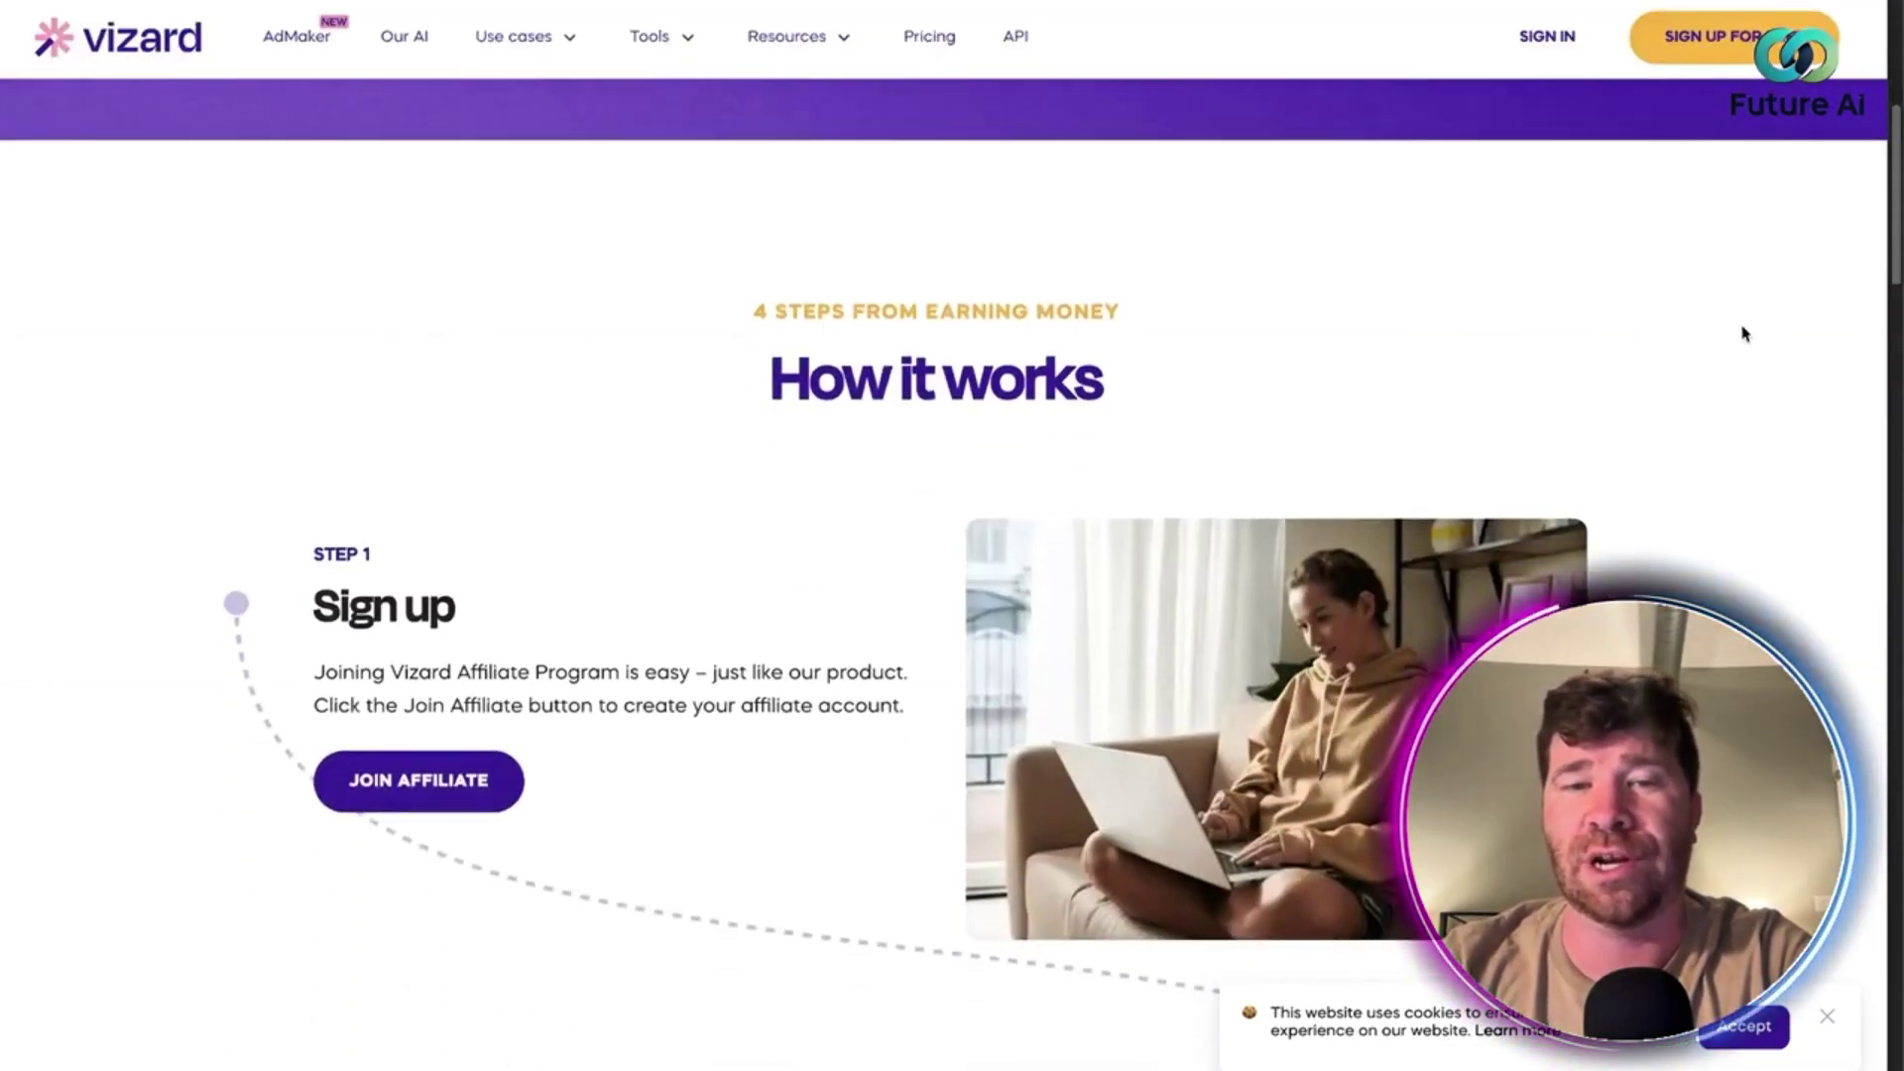
scroll(1744, 334, down, 1)
scroll(1744, 333, down, 2)
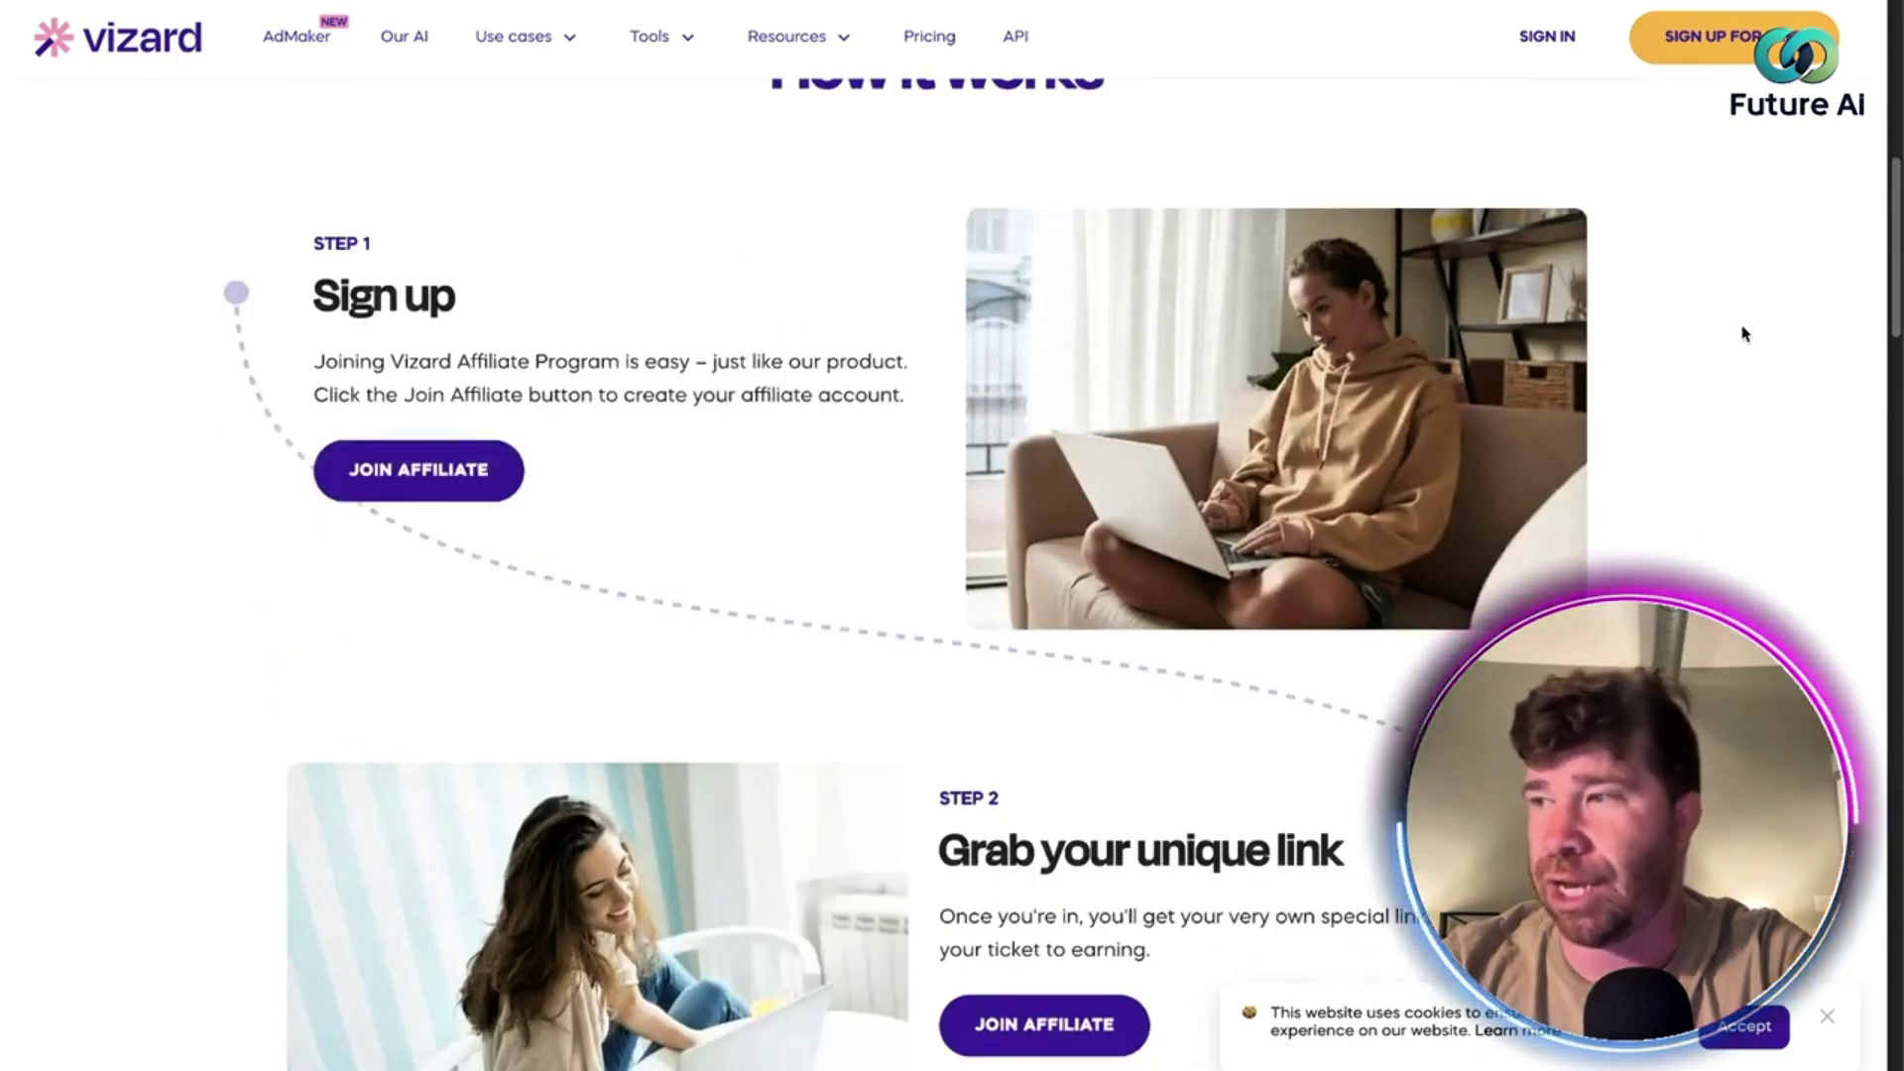
scroll(1745, 334, down, 1)
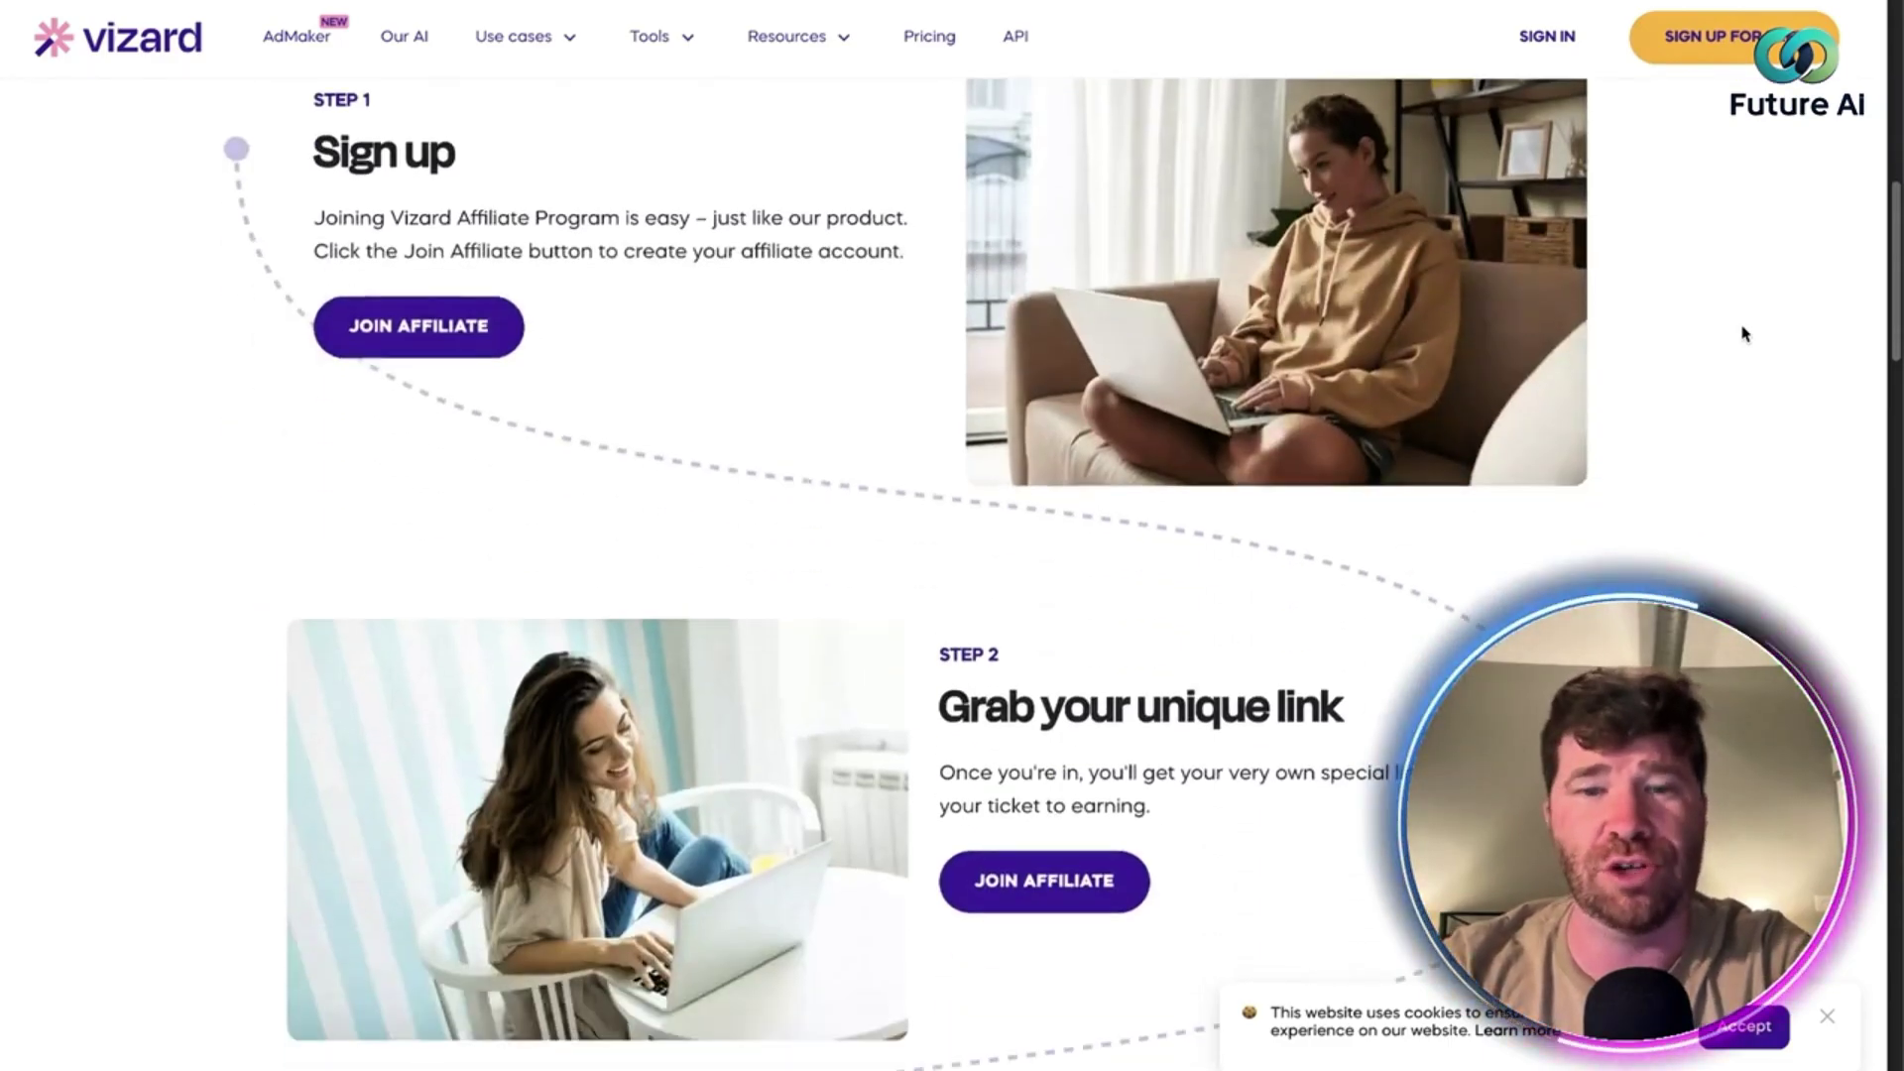
scroll(1777, 315, down, 2)
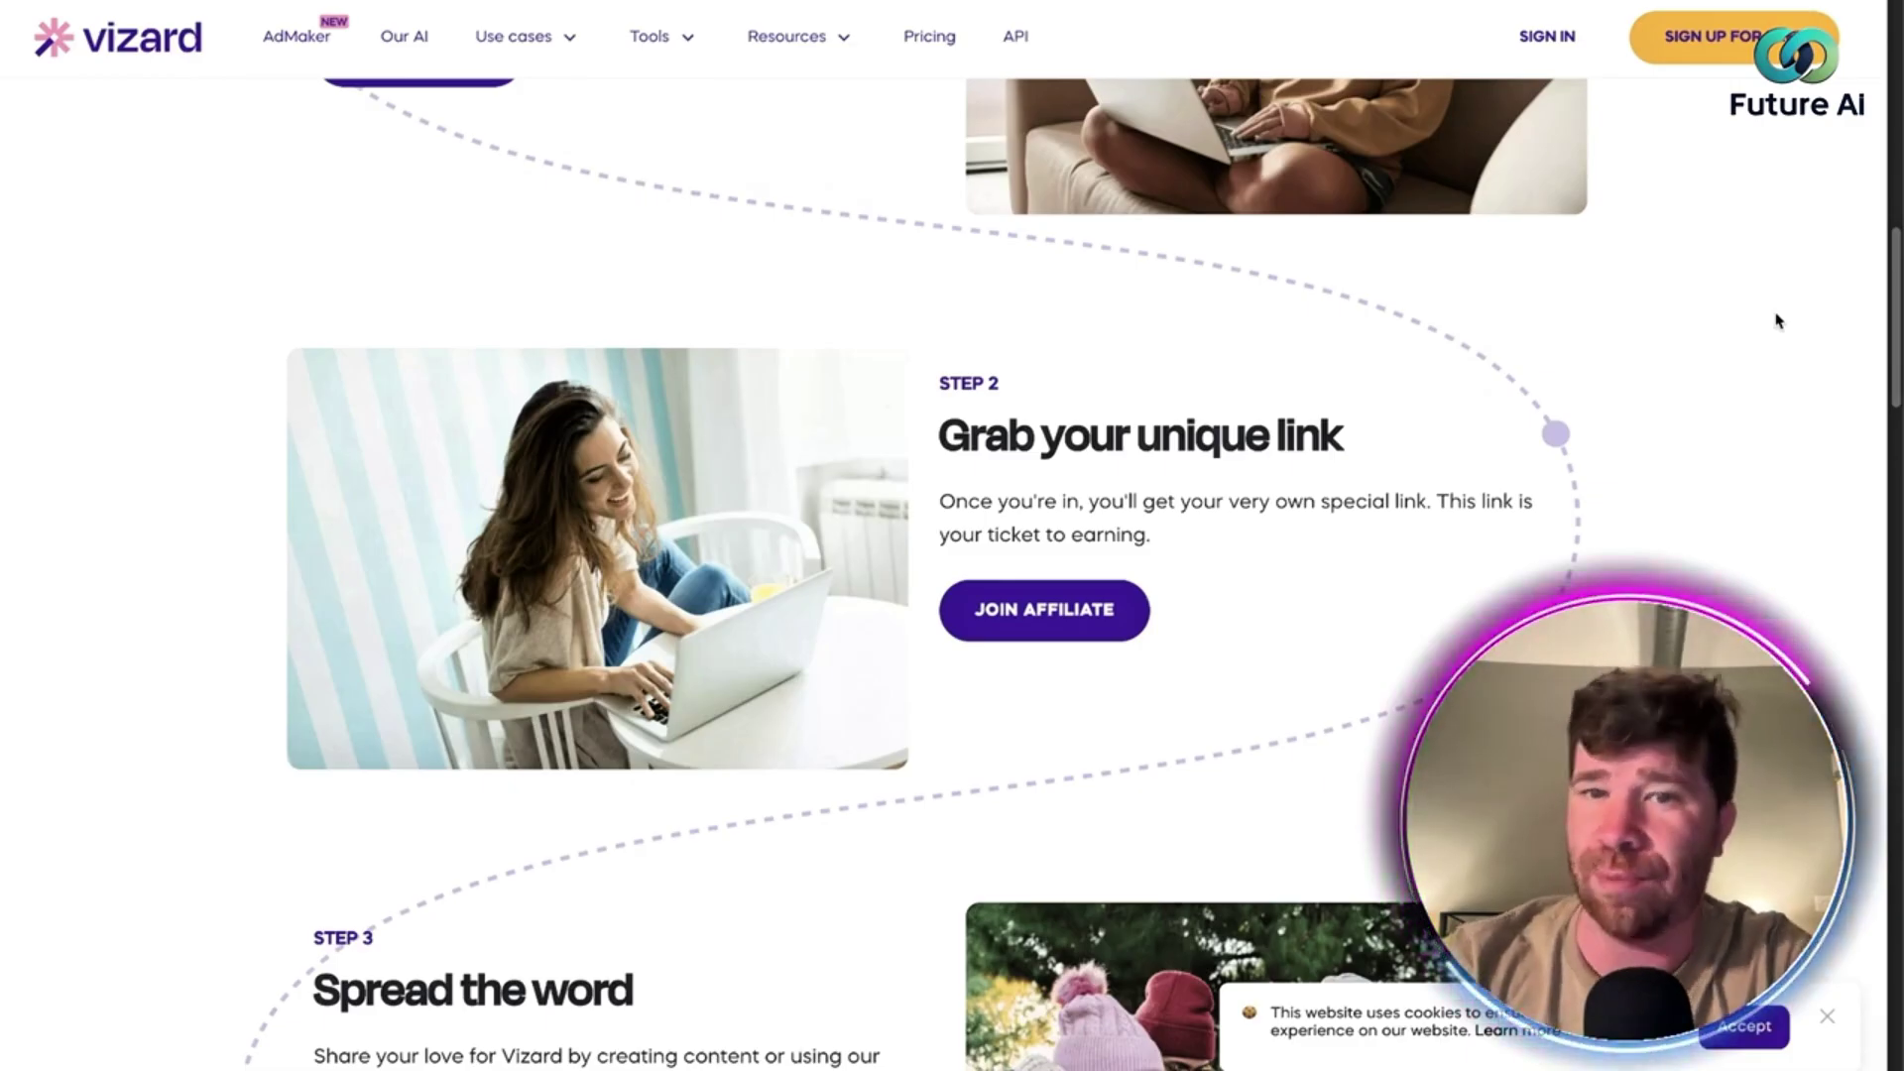
scroll(1777, 324, down, 1)
scroll(1782, 328, down, 1)
scroll(1786, 327, down, 1)
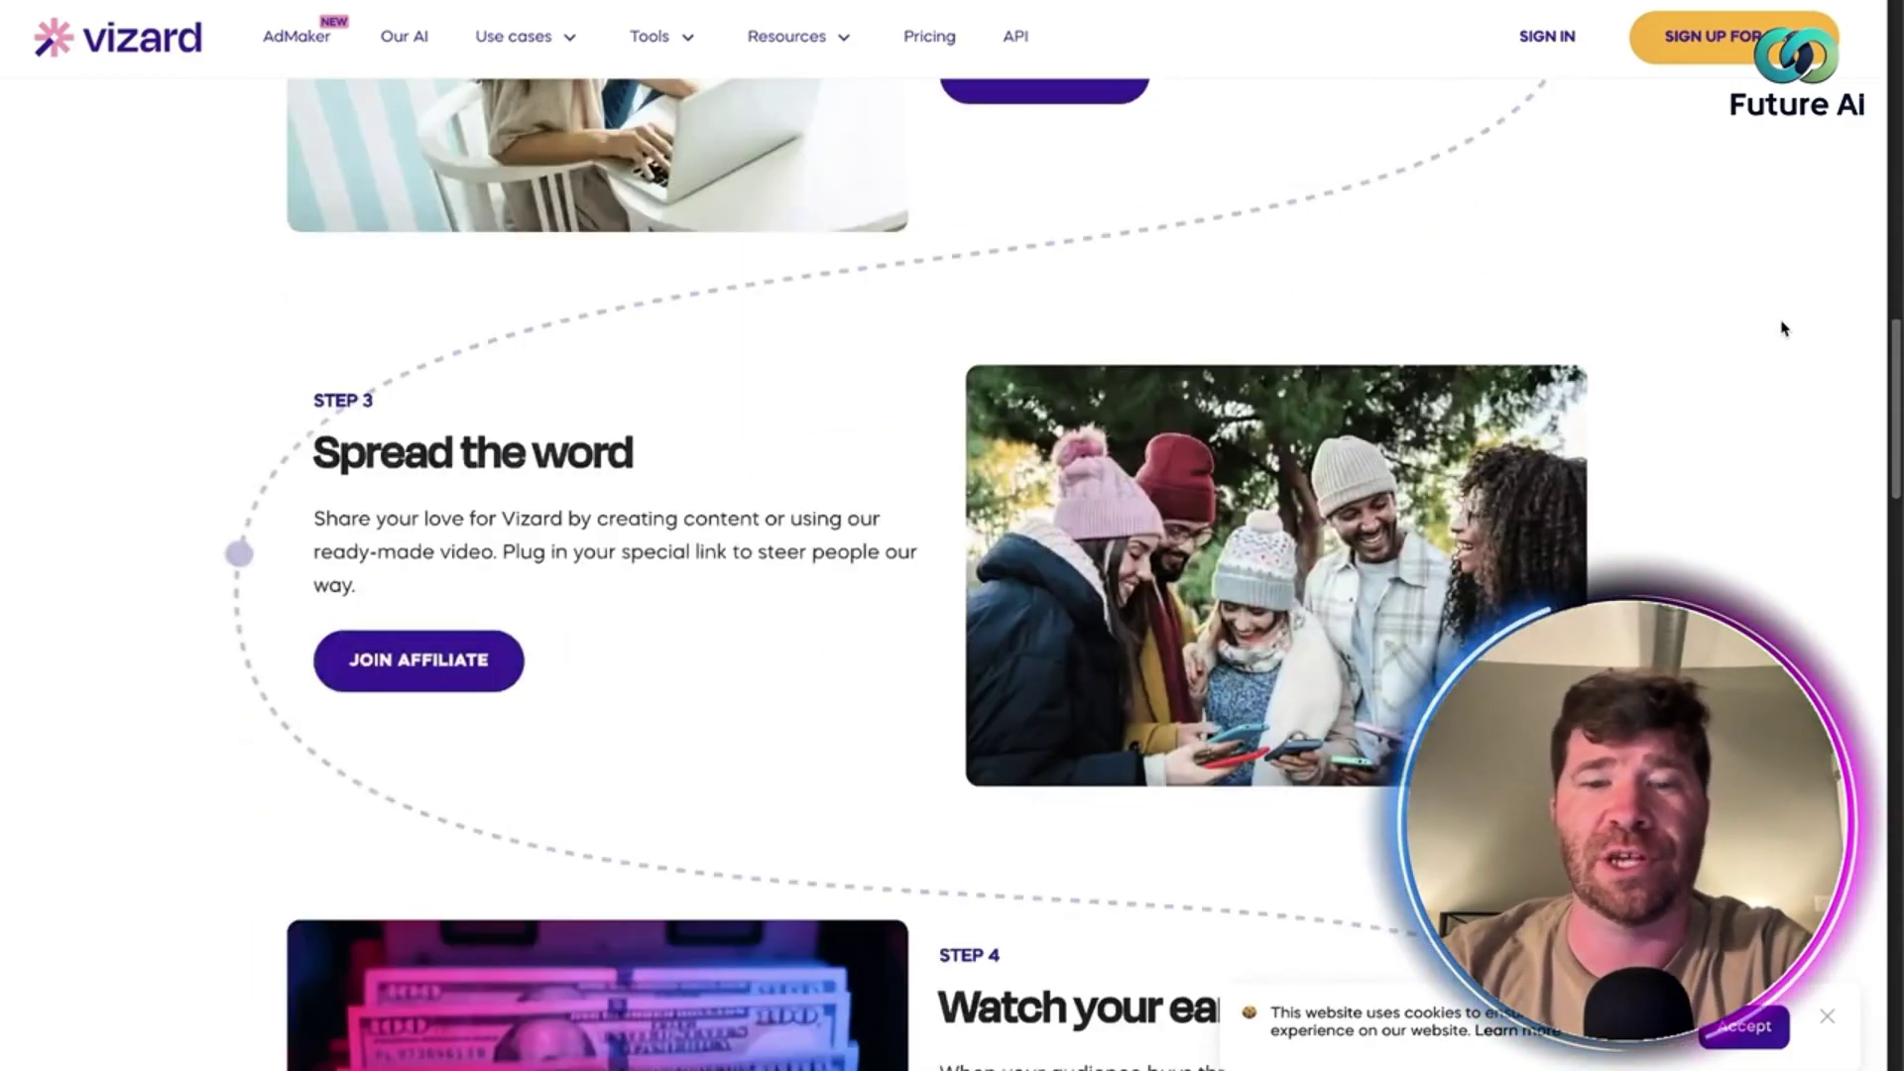
scroll(1786, 342, down, 2)
scroll(1789, 353, down, 1)
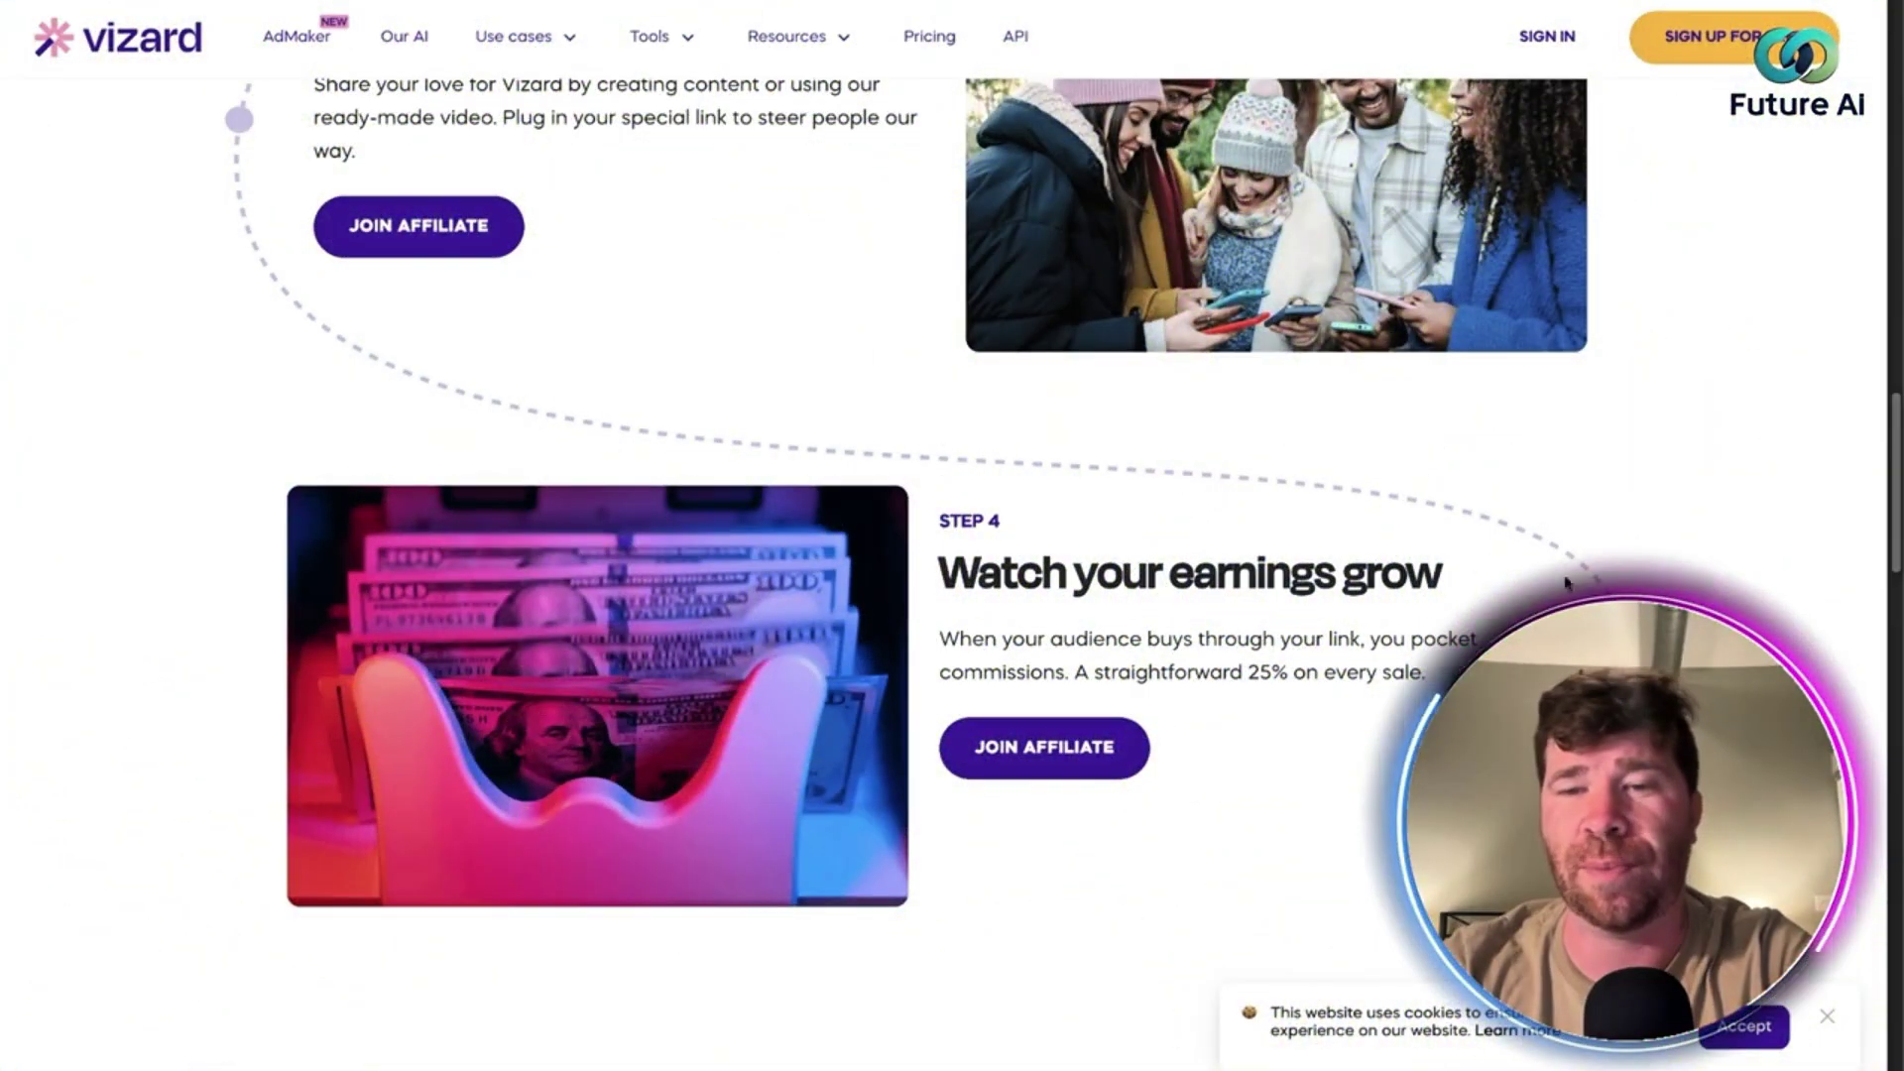
scroll(1619, 468, down, 3)
scroll(1700, 534, down, 3)
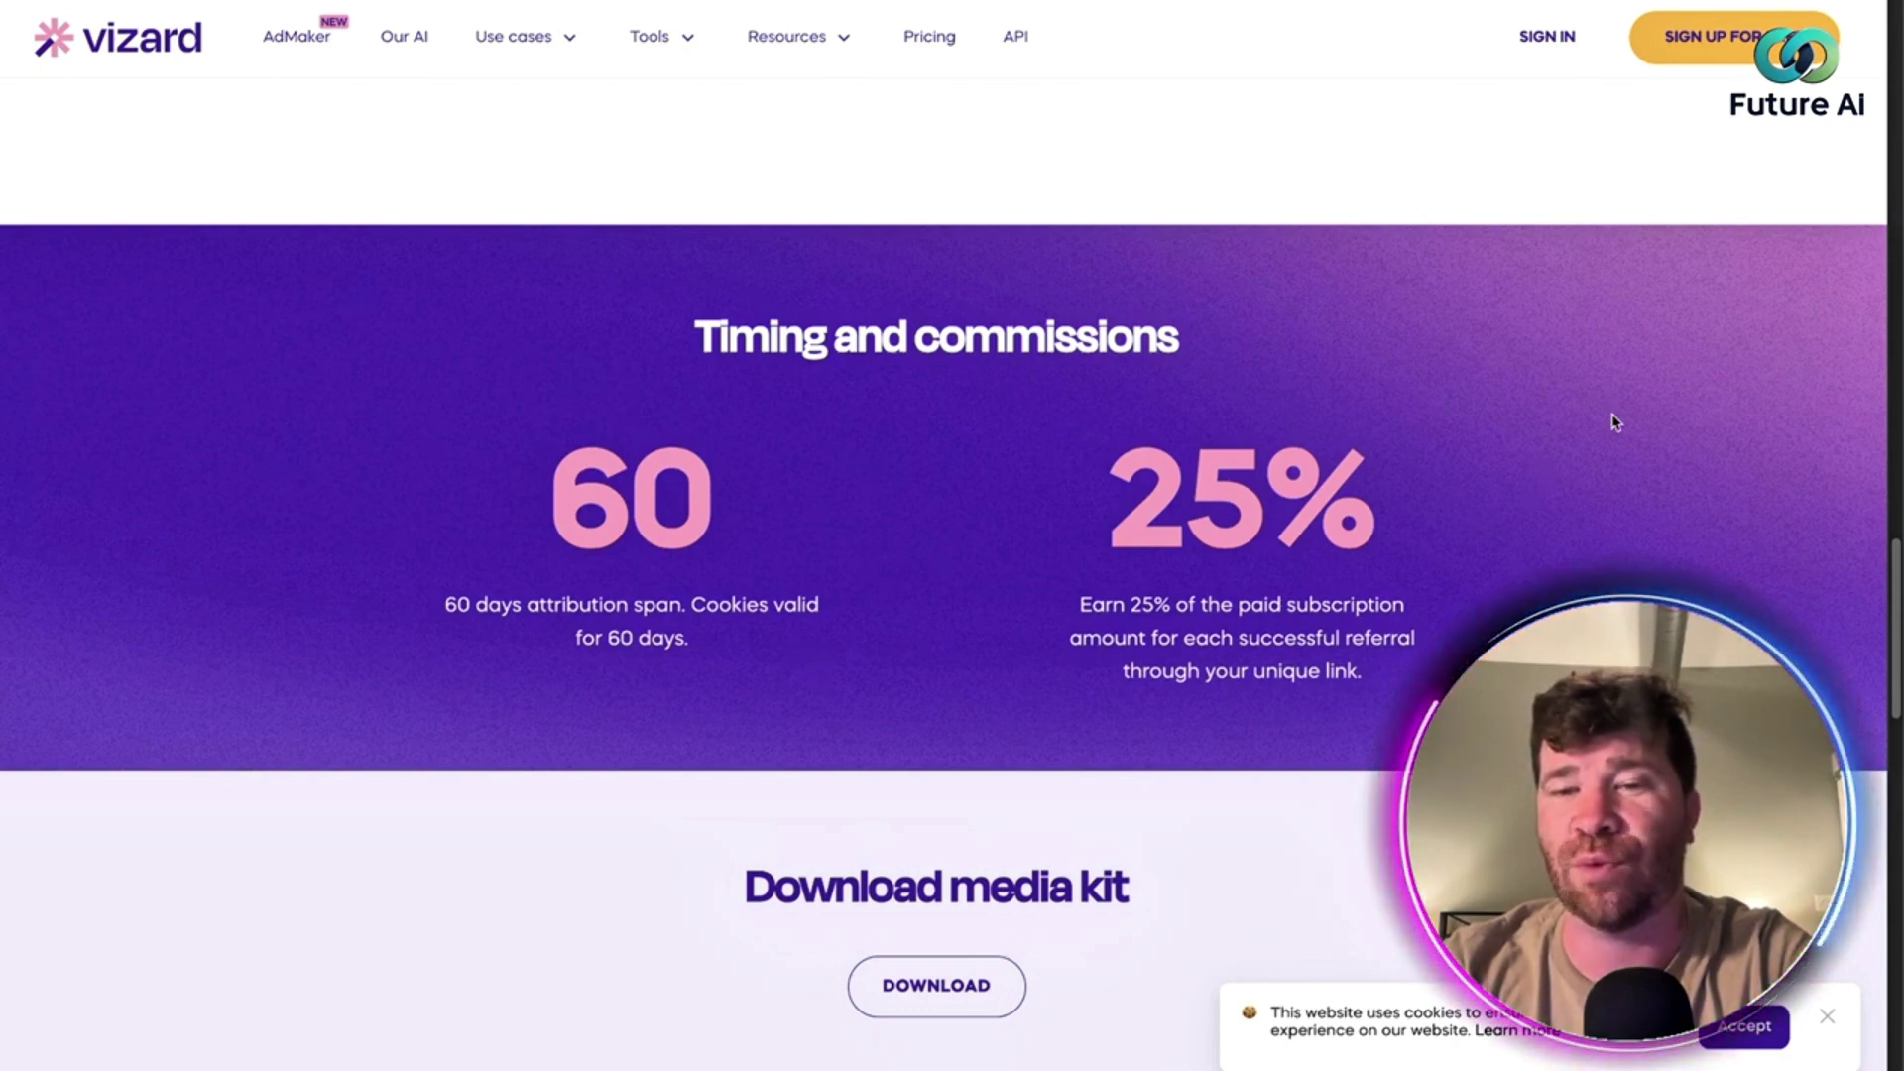
scroll(1637, 446, down, 2)
scroll(1657, 455, down, 1)
scroll(1659, 462, down, 3)
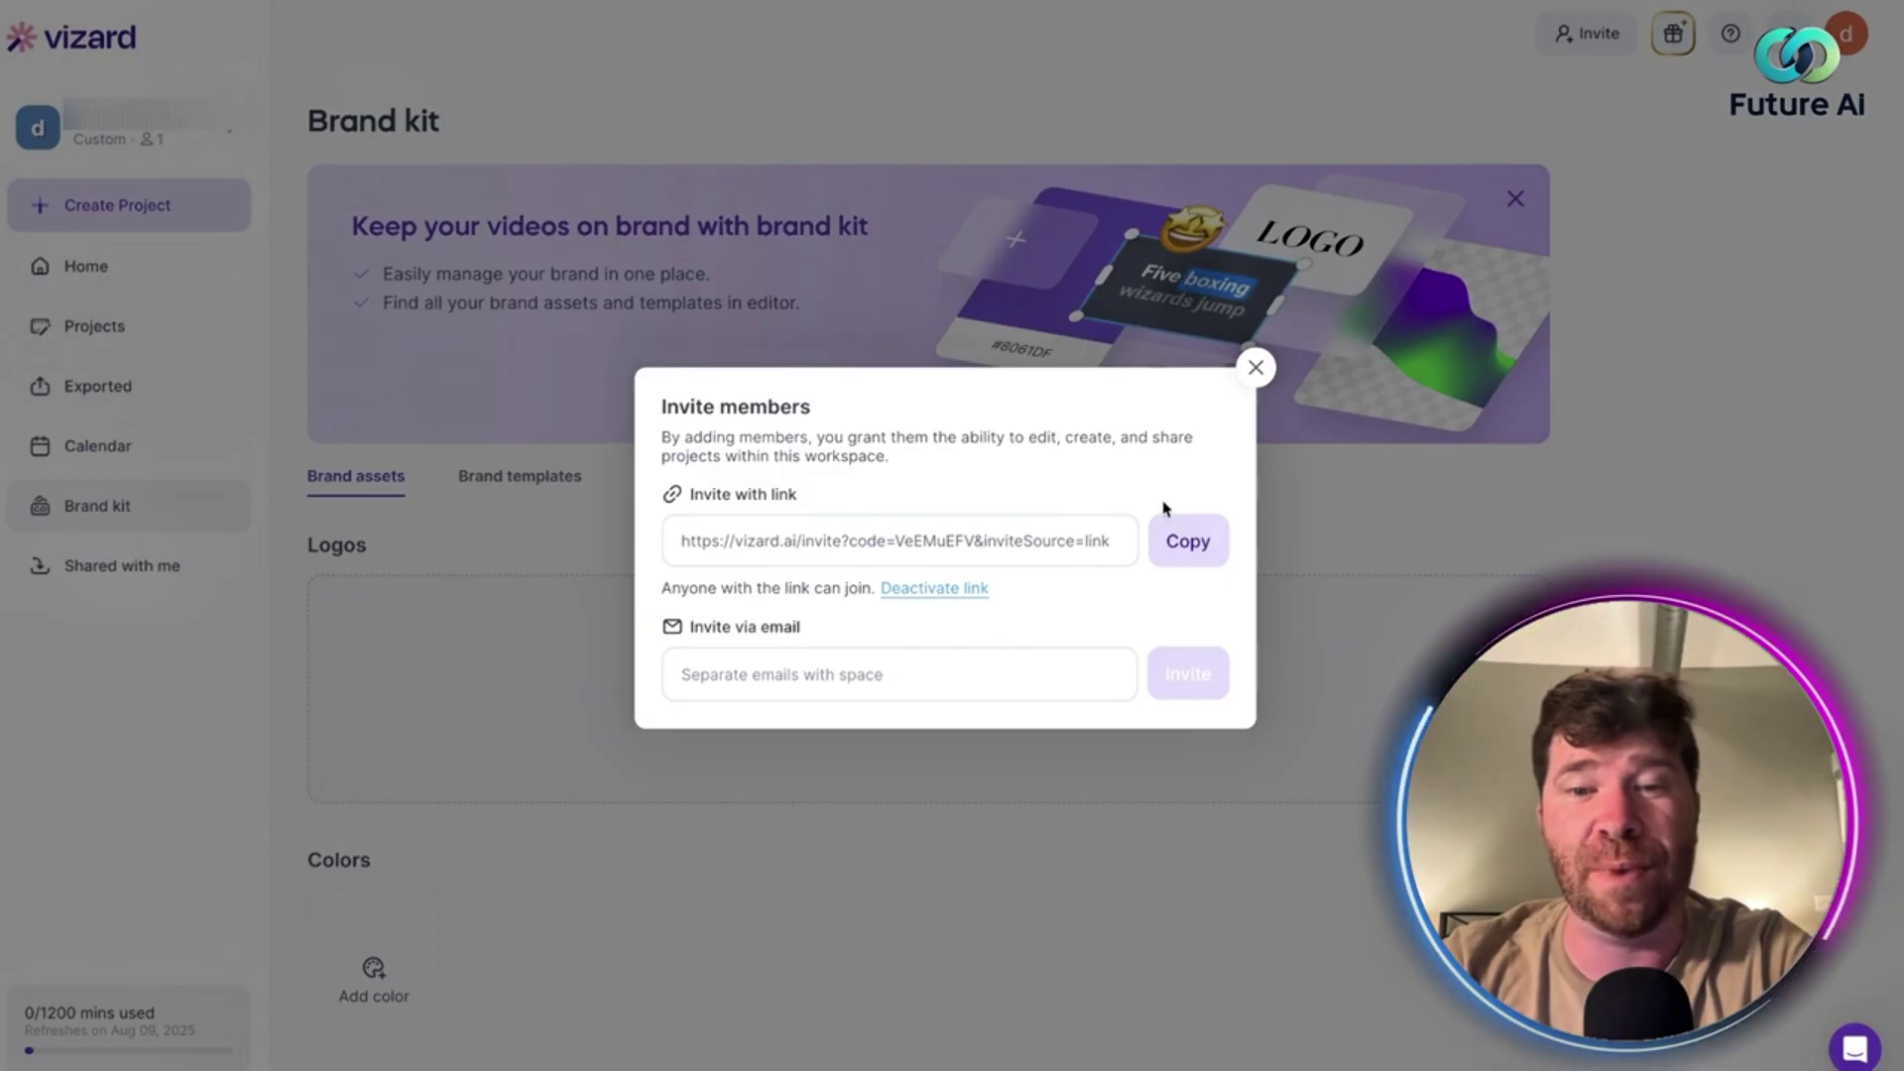
Copy the workspace invite link, then close the Invite members dialog.
click(1173, 544)
click(935, 672)
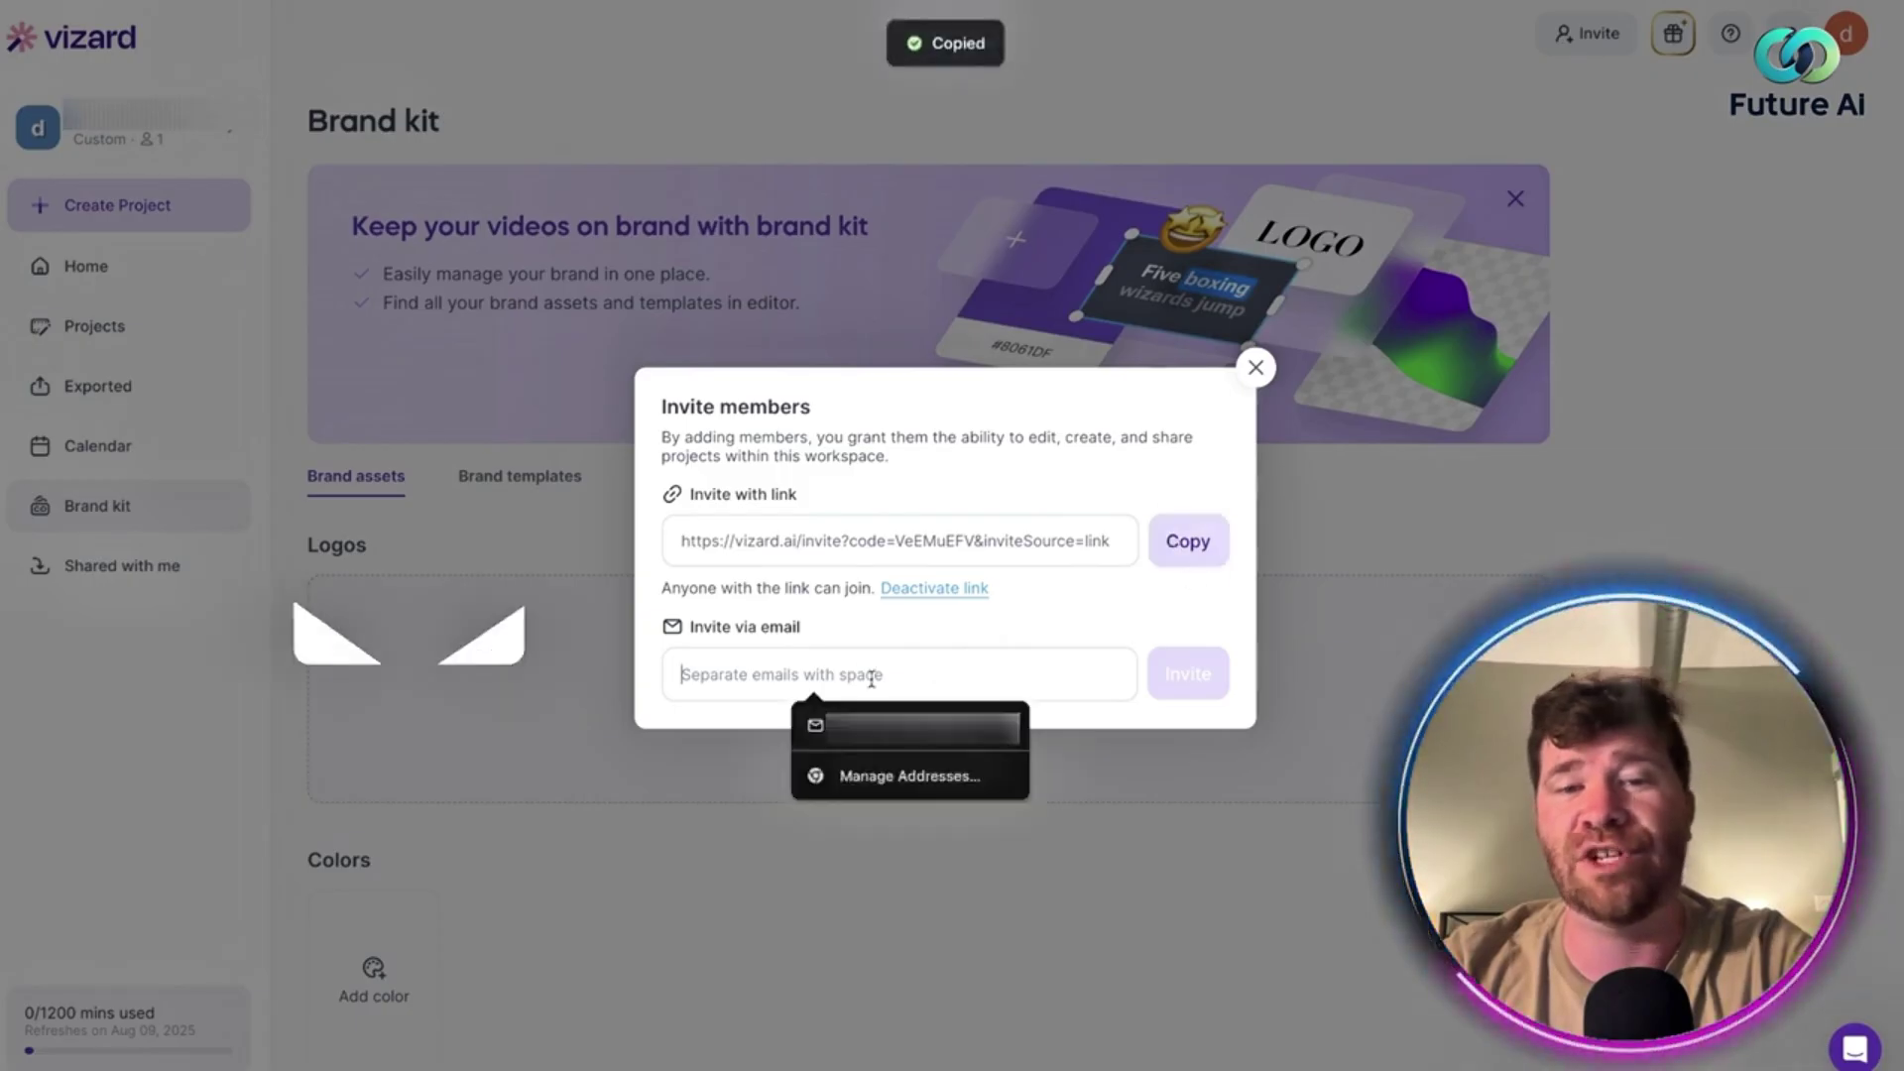
click(1257, 369)
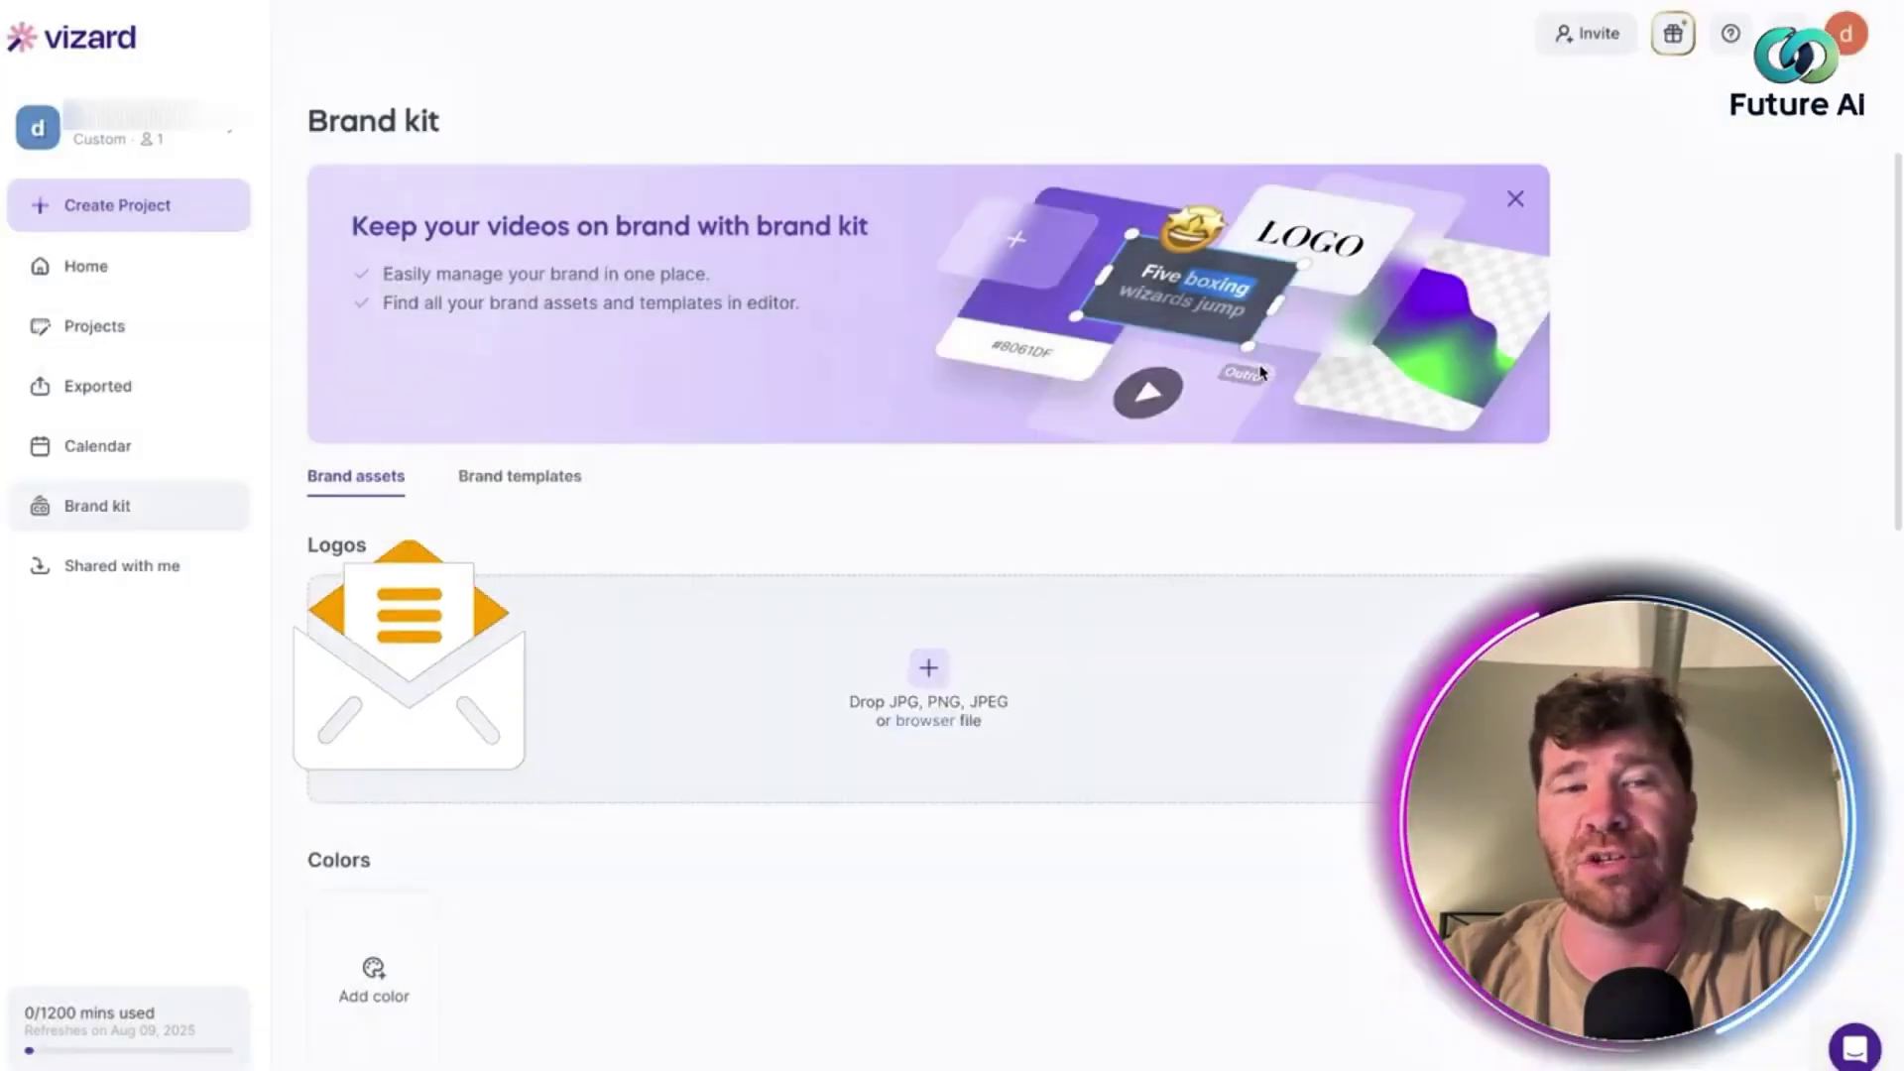